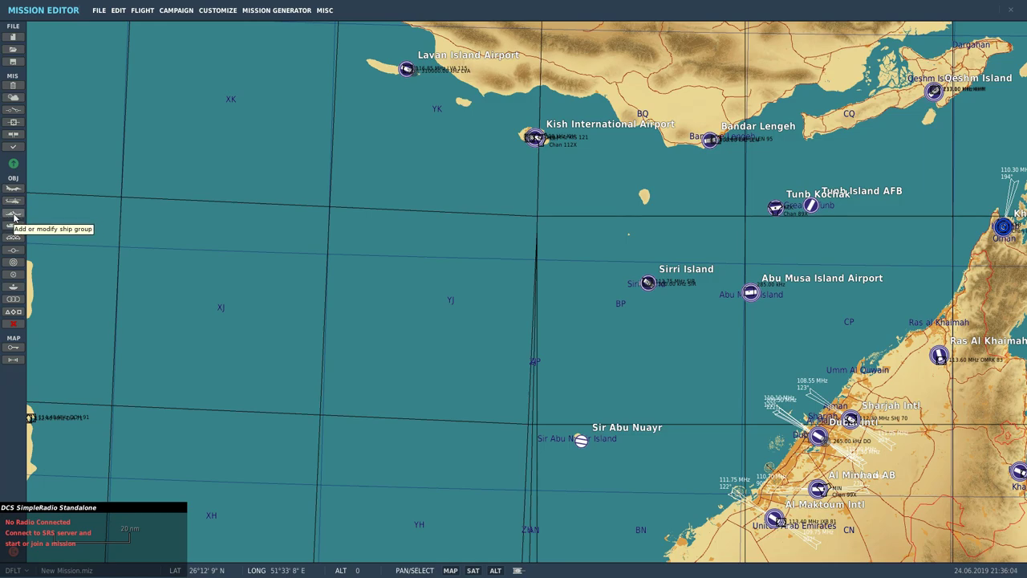
Place a new USA naval group of type CVN-74 John C. Stennis in grid square YJ49, southwest of Kish Island.
left_click(14, 215)
scroll(490, 264, "down", 2)
scroll(451, 240, "up", 4)
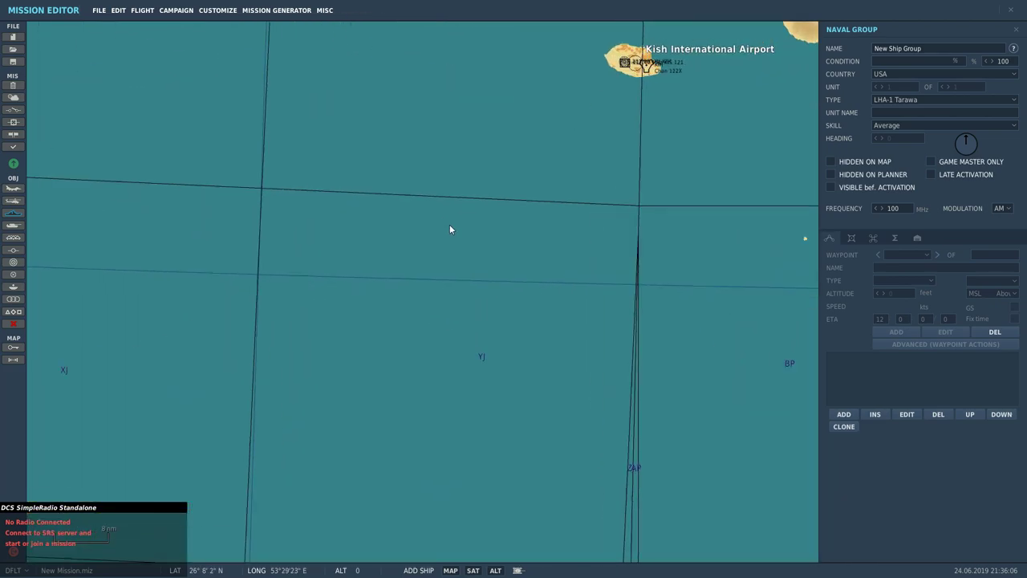
left_click(966, 99)
left_click(914, 133)
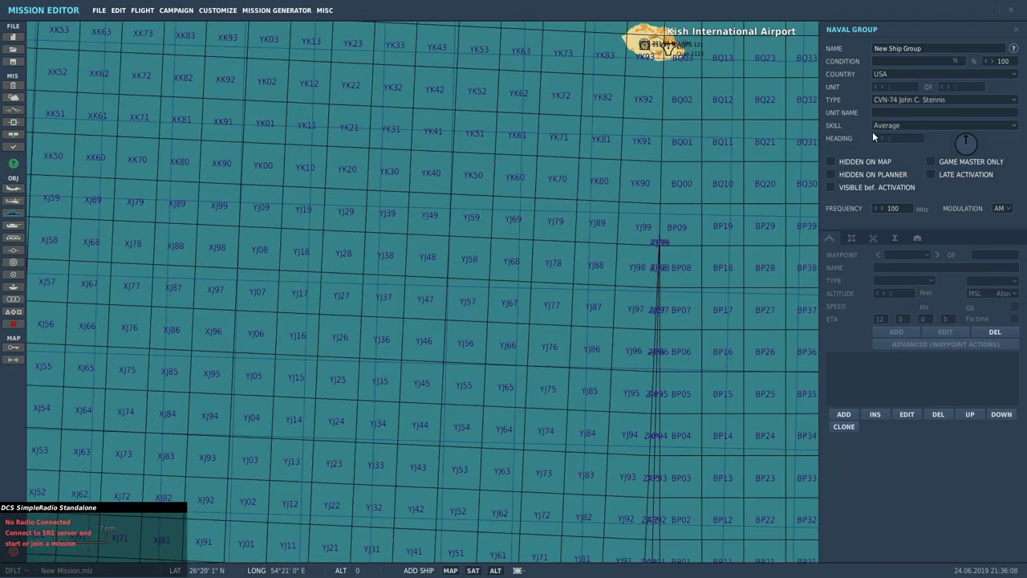
scroll(420, 212, "up", 3)
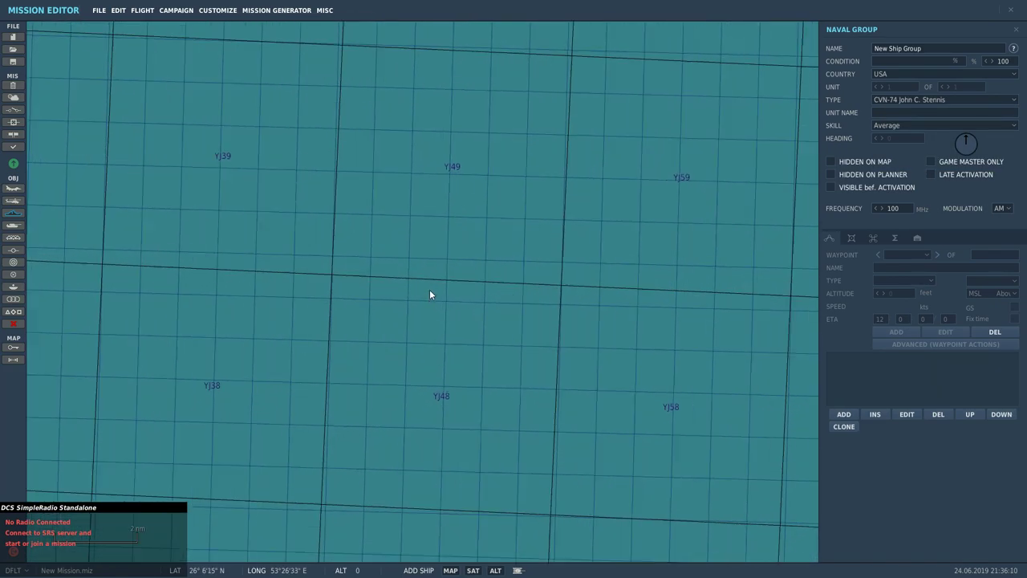
left_click(419, 251)
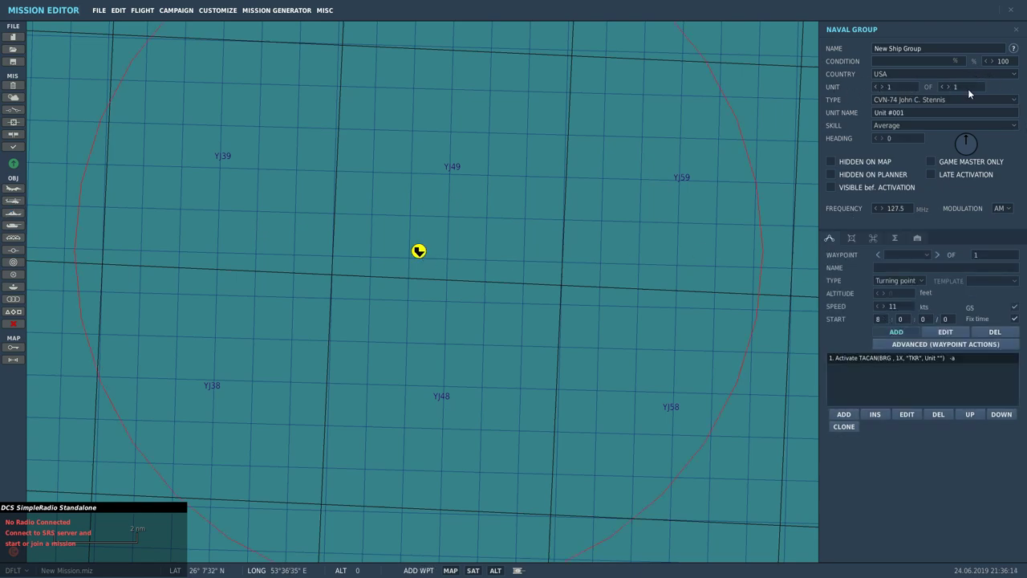
Increase the ship group to four units and give it a first waypoint northwest of the lead carrier in YJ39.
left_click(947, 86)
left_click(948, 85)
left_click(948, 86)
left_click(436, 270)
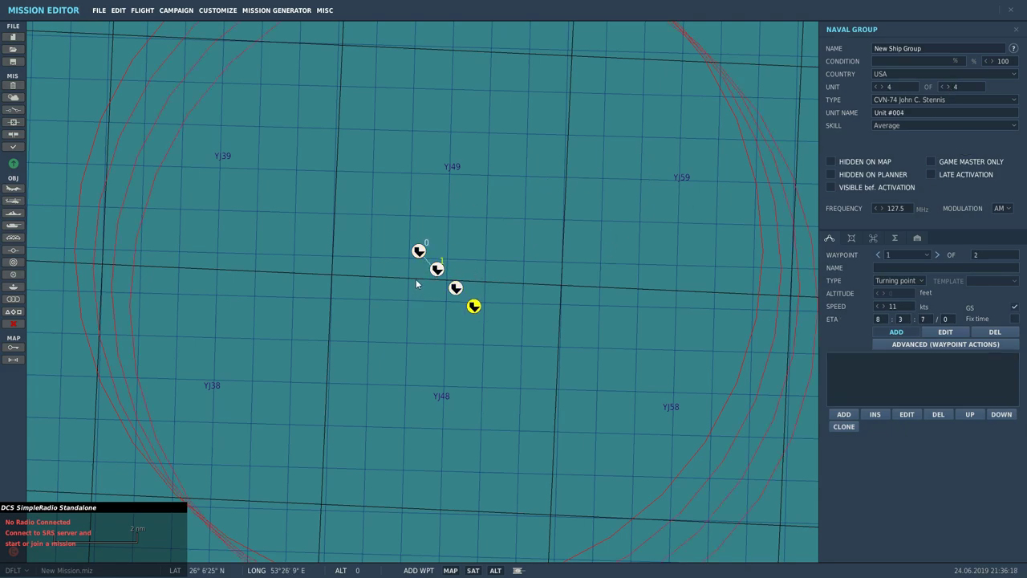
left_click(951, 332)
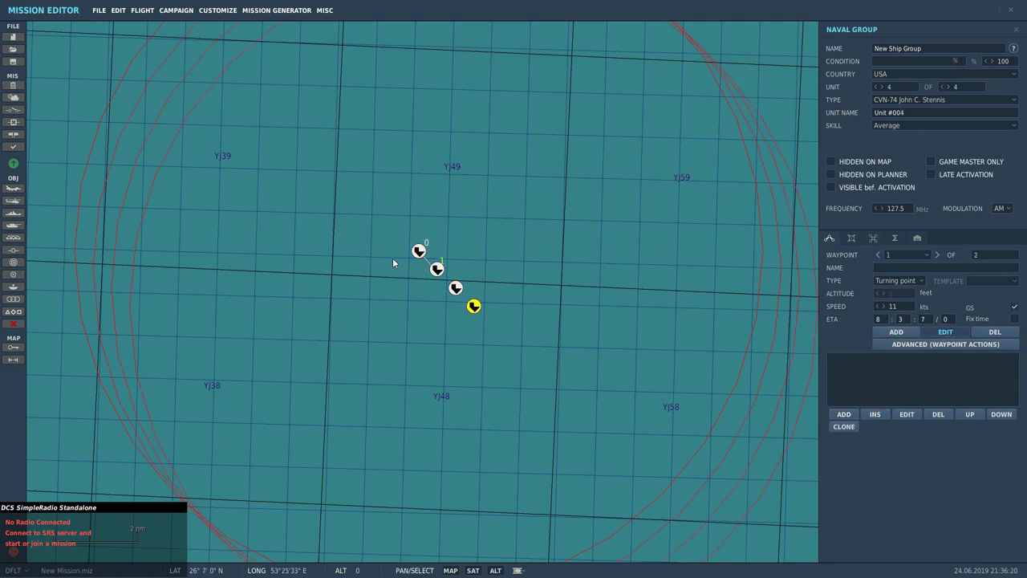
left_click_drag(438, 269, 242, 118)
Spread the three escort units around the lead carrier, placing unit 2 to its west, unit 3 north and unit 4 south.
left_click(437, 269)
left_click_drag(437, 268, 324, 272)
left_click_drag(459, 286, 433, 202)
left_click_drag(474, 307, 418, 335)
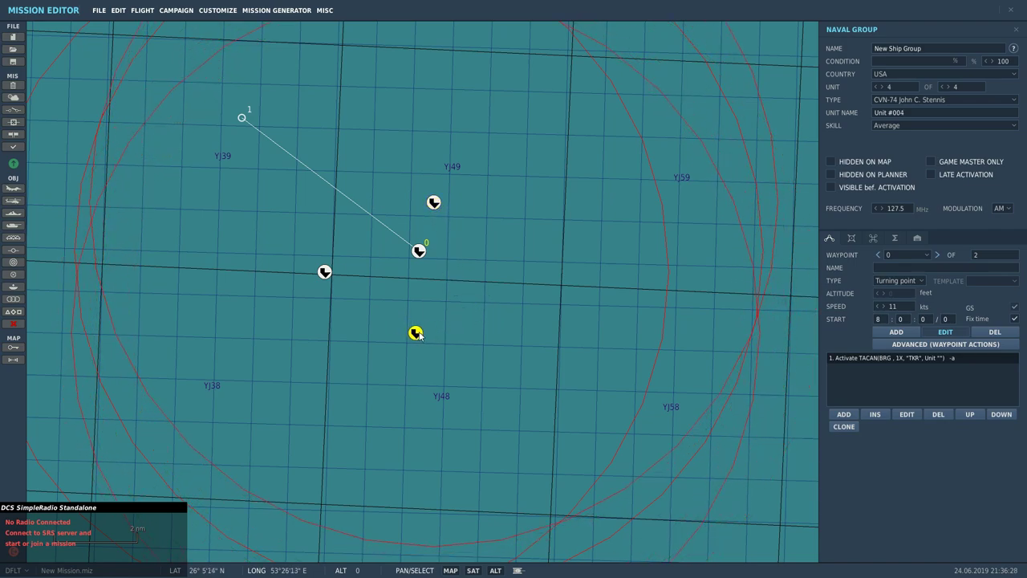
Add a fifth unit east of the lead carrier and even out the other escorts into a diamond around it.
left_click(947, 87)
left_click_drag(490, 324, 510, 263)
mouse_move(417, 330)
left_mouse_down()
mouse_move(444, 312)
mouse_move(425, 323)
left_mouse_up()
left_click_drag(434, 202, 422, 185)
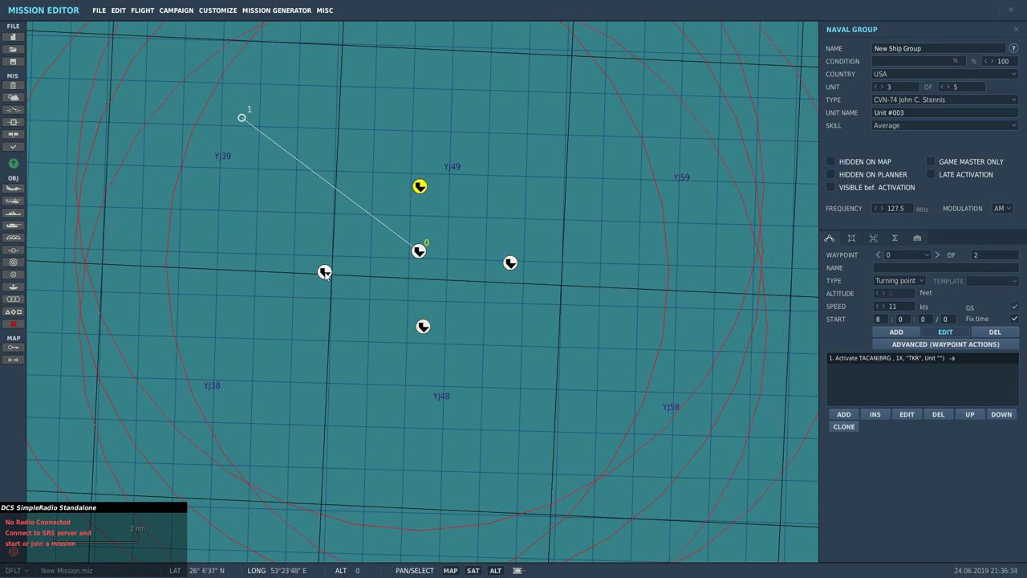
left_click_drag(325, 272, 334, 257)
Change the western escort's type to Oliver Hazzard Perry class and the southern escort's to Ticonderoga class.
left_click(419, 251)
scroll(423, 254, "up", 2)
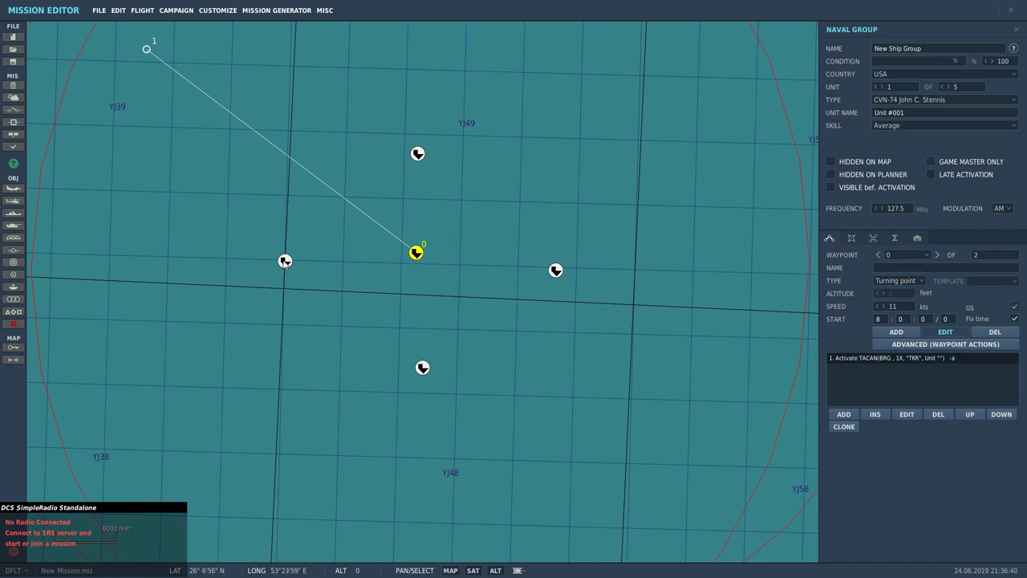
left_click(285, 261)
left_click(966, 98)
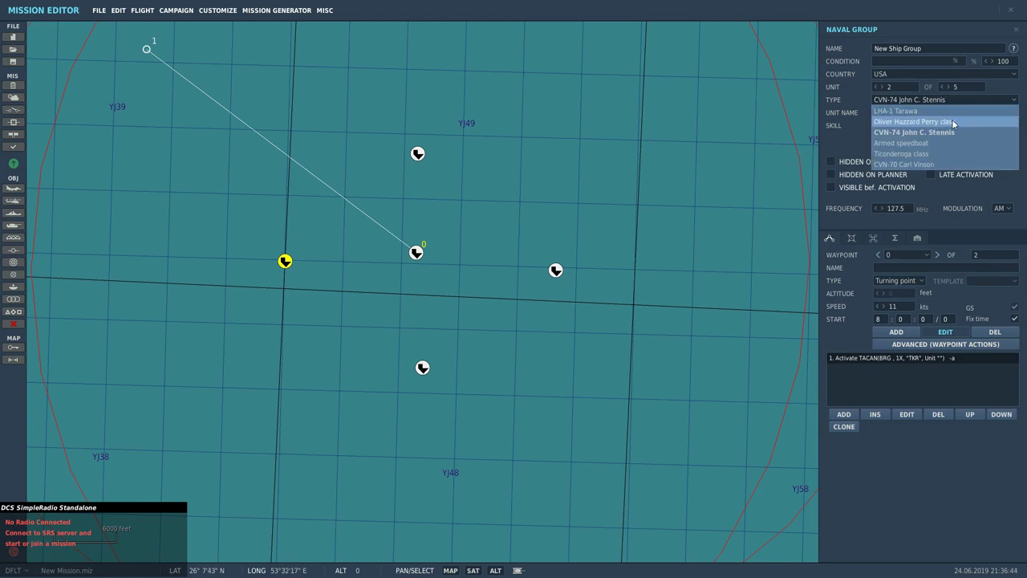
left_click(932, 120)
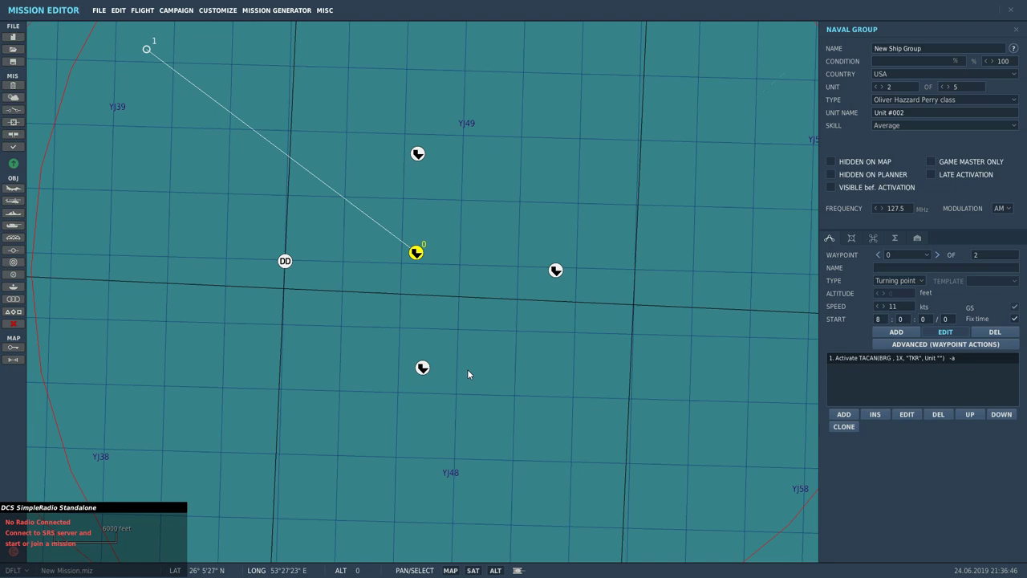
left_click(423, 368)
left_click(921, 99)
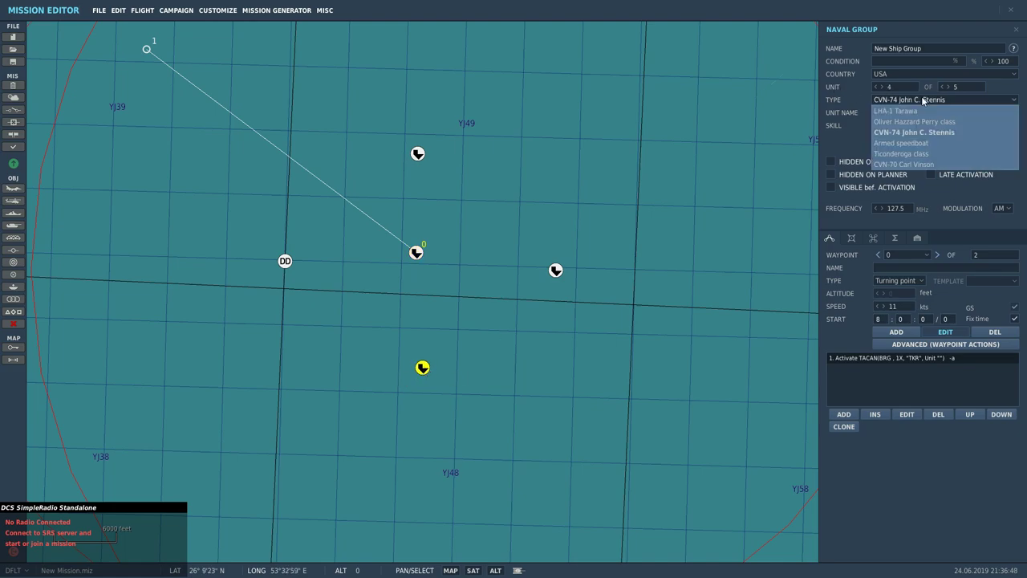
left_click(907, 153)
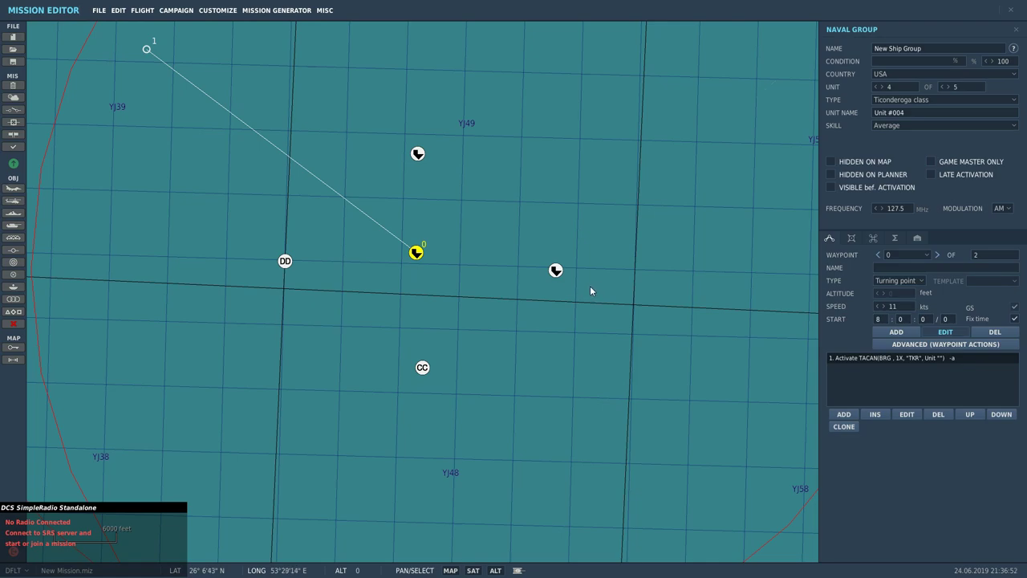
Change the eastern escort's type to Oliver Hazzard Perry class and the northern escort's to Ticonderoga class.
left_click(555, 270)
left_click(929, 99)
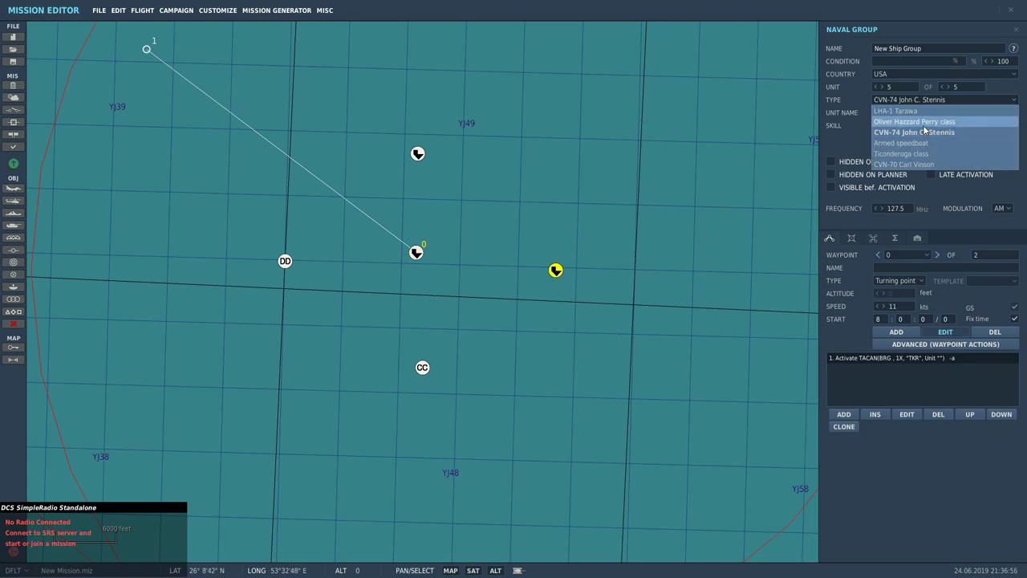
left_click(923, 122)
left_click(417, 153)
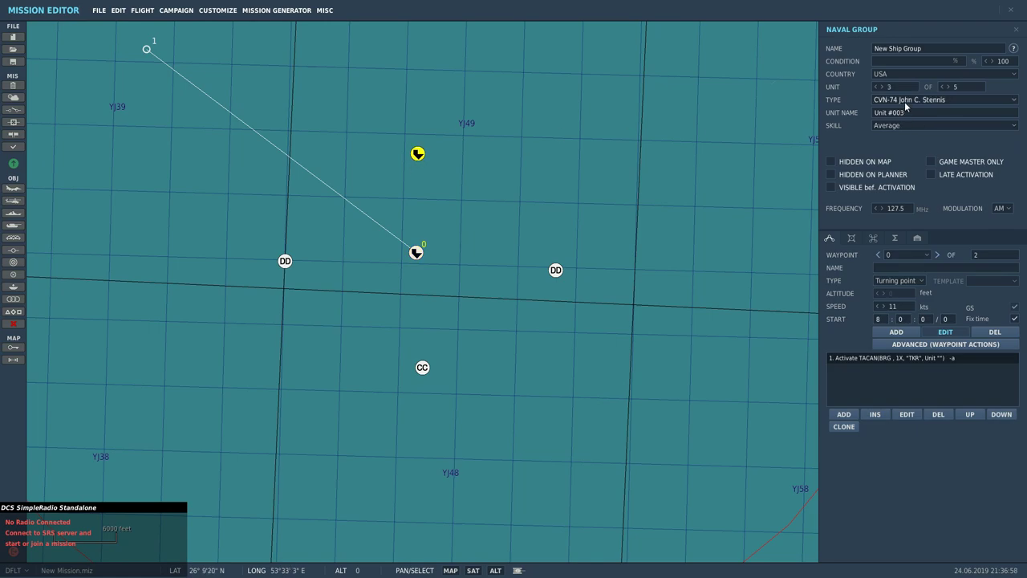
left_click(905, 101)
left_click(916, 154)
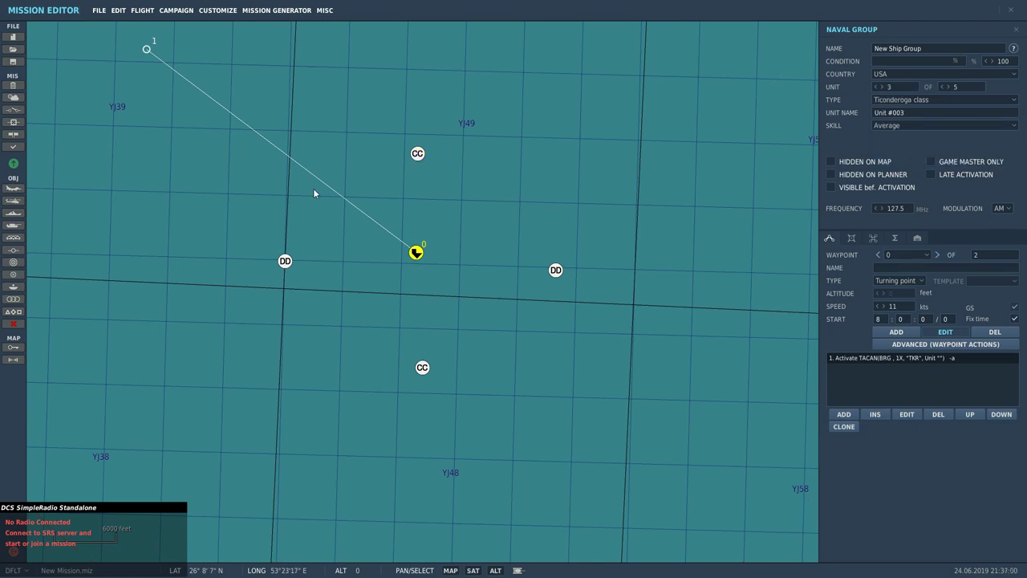
Shift the whole ship group slightly north-northwest and readjust the four escorts' positions around the carrier.
left_click(390, 259)
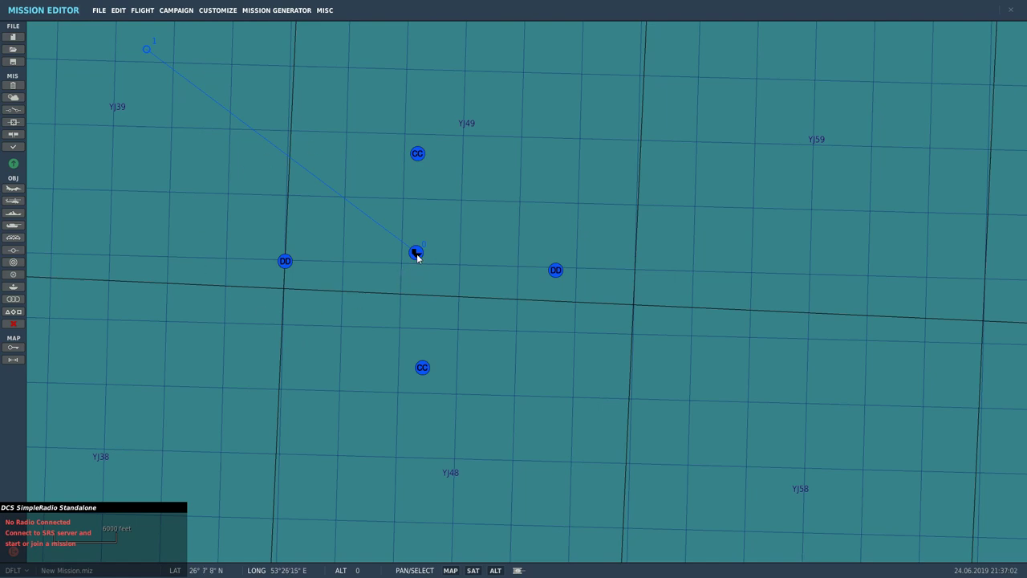
mouse_move(416, 255)
left_mouse_down()
mouse_move(408, 224)
mouse_move(408, 237)
left_mouse_up()
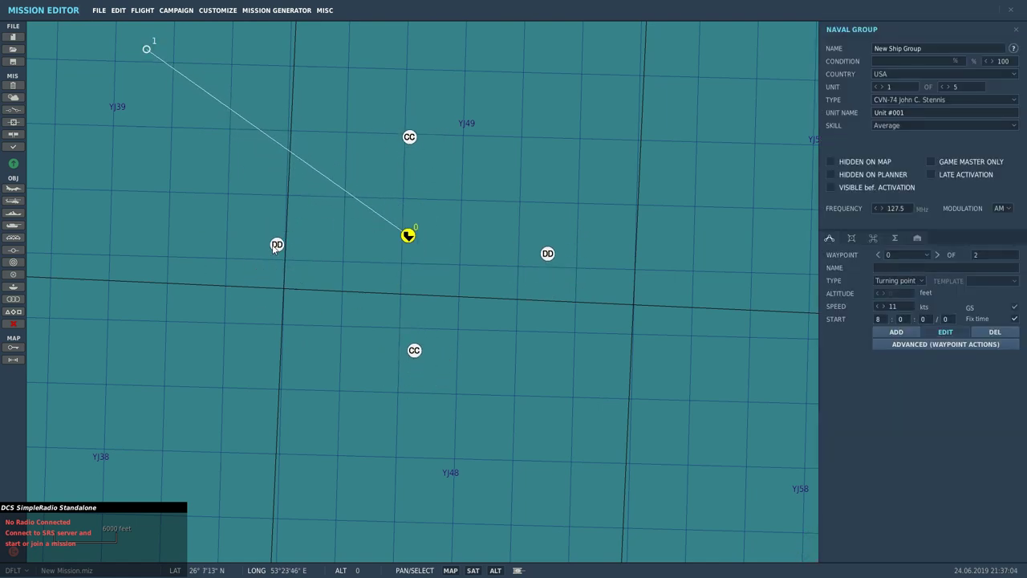
mouse_move(274, 247)
left_mouse_down()
mouse_move(311, 274)
mouse_move(285, 264)
left_mouse_up()
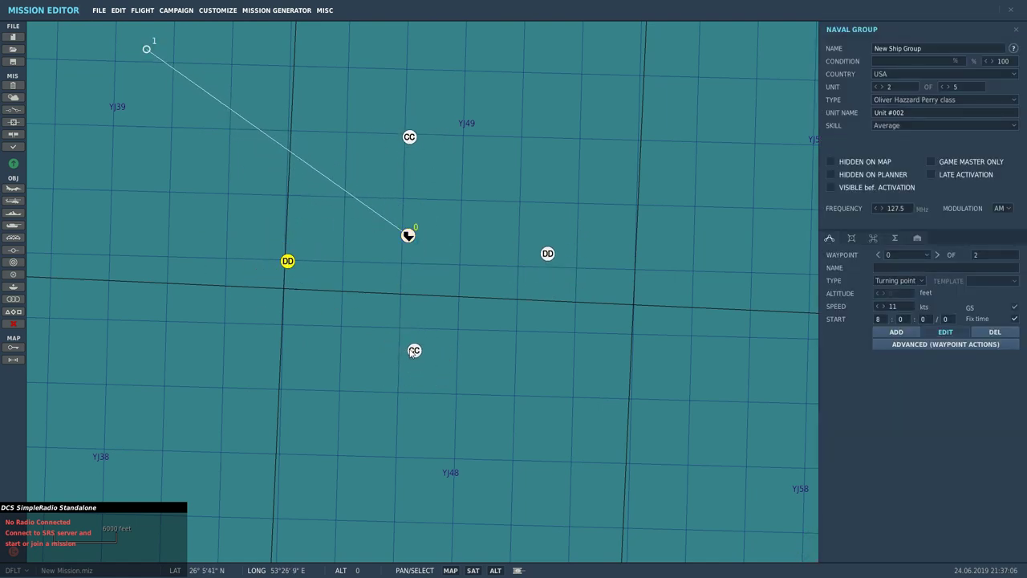
left_click_drag(414, 352, 401, 345)
left_click_drag(548, 254, 523, 239)
mouse_move(416, 138)
left_mouse_down()
mouse_move(423, 142)
mouse_move(406, 141)
left_mouse_up()
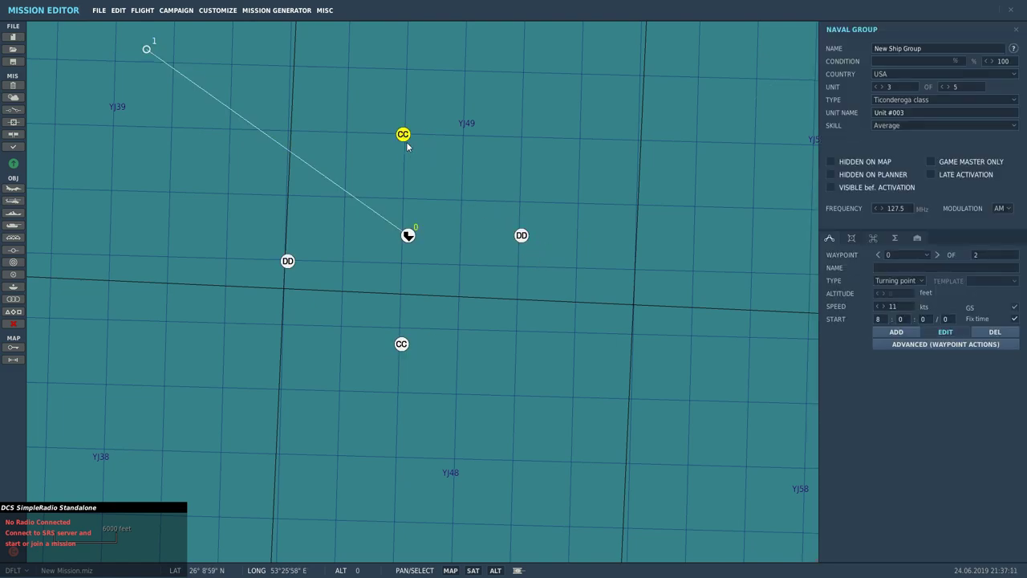
left_click(409, 235)
left_click(344, 182)
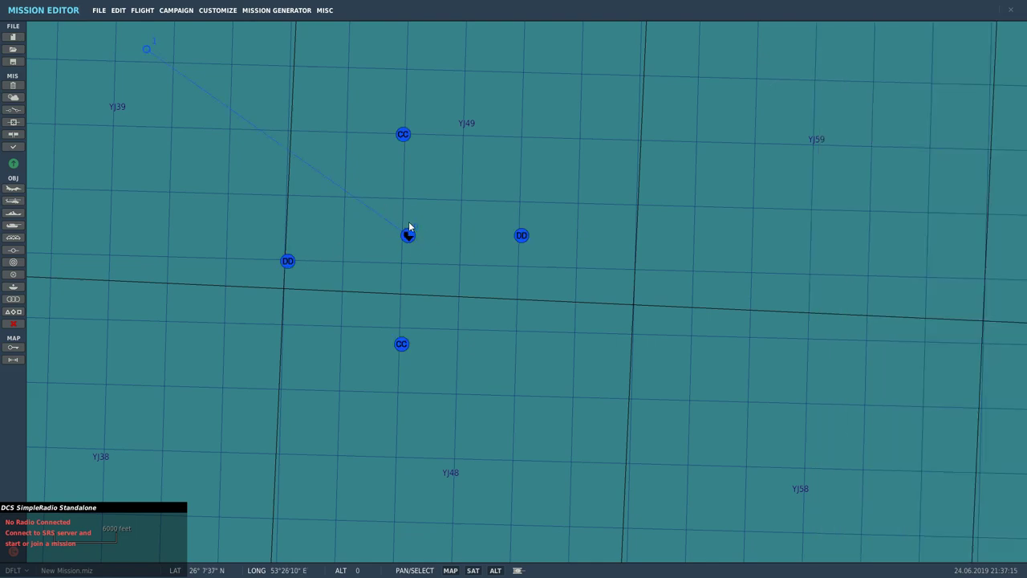
left_click(157, 52)
Set the ship group's speed to waypoint 1 to 28 kts.
left_click(408, 235)
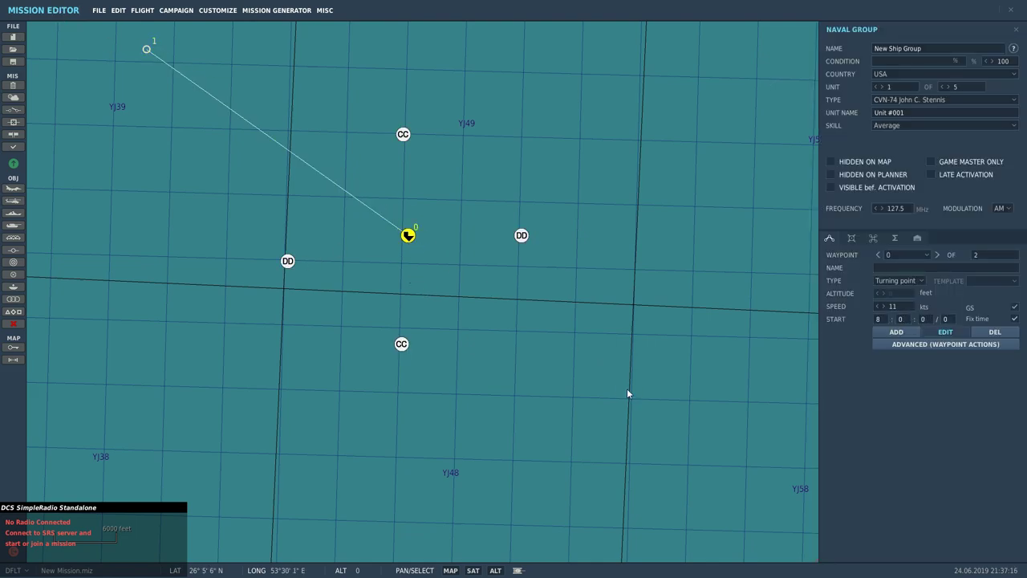
scroll(723, 416, "down", 5)
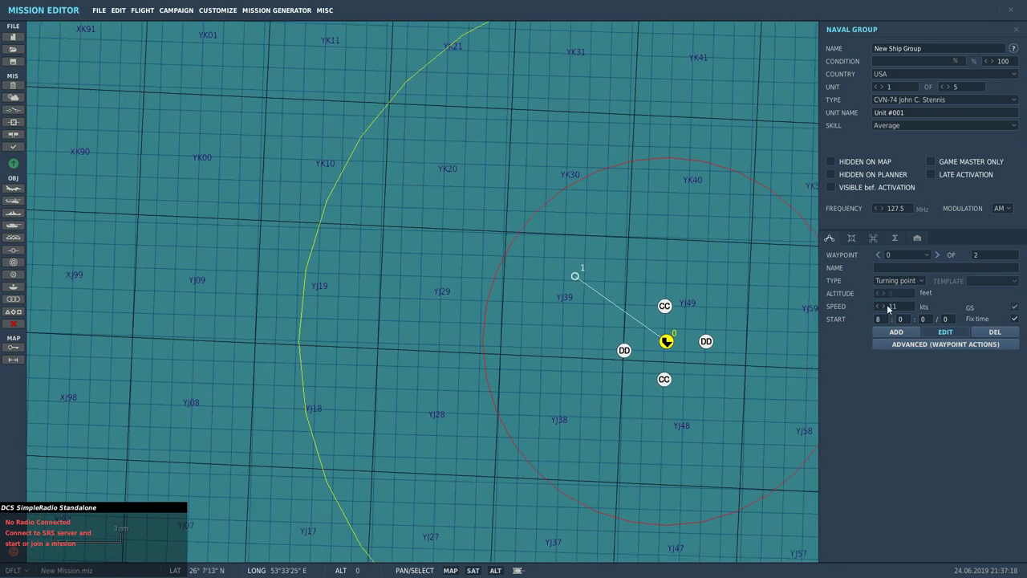
left_click(575, 276)
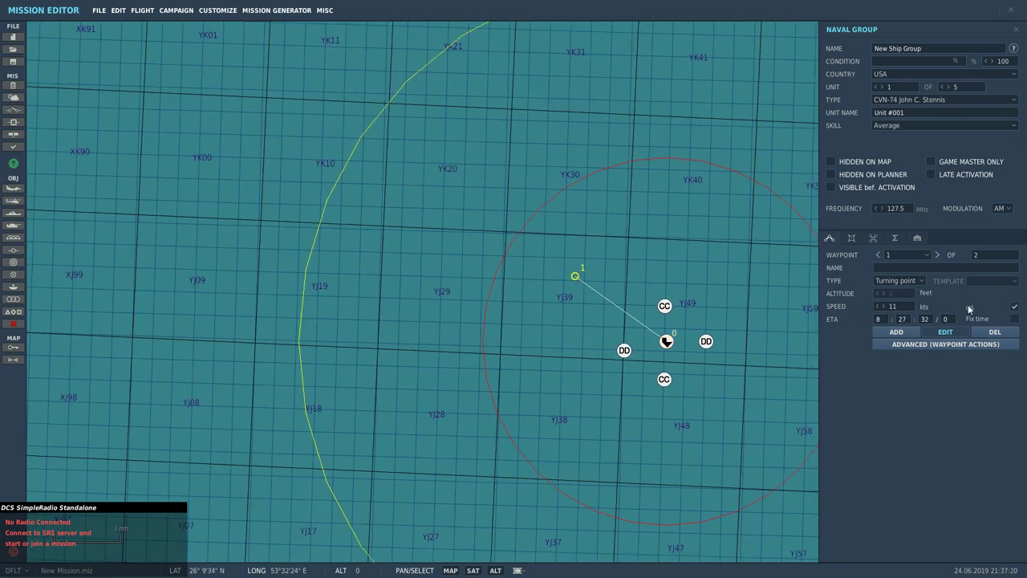
left_click(883, 306)
left_click(882, 306)
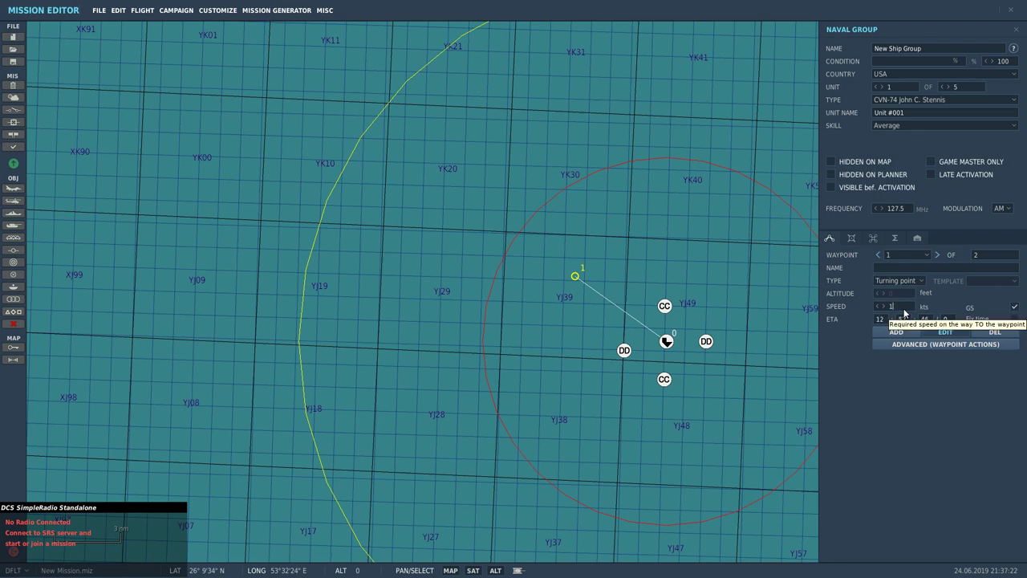
key("BackSpace")
key("BackSpace")
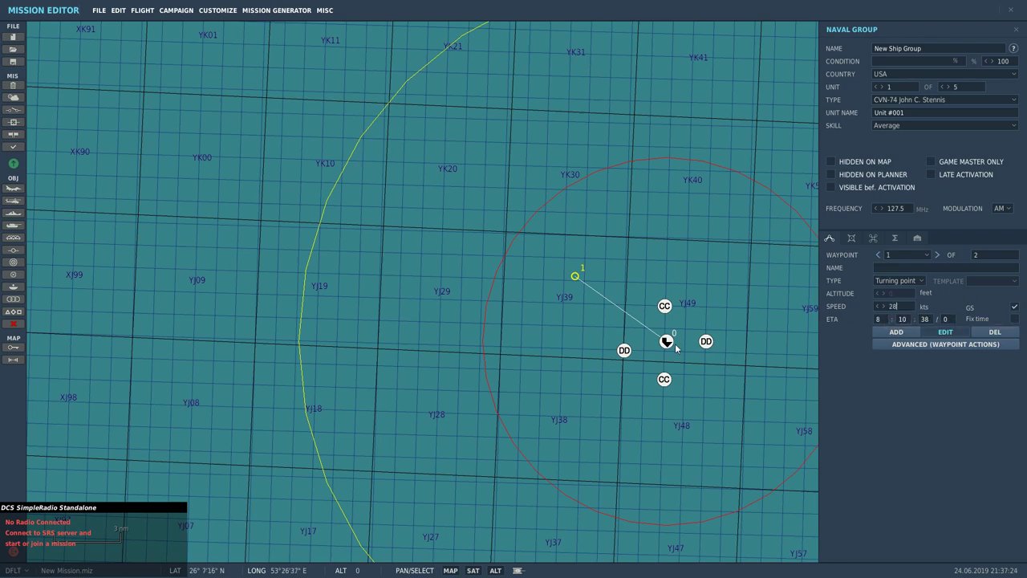
Extend the route from waypoint 1 northwest across XK with waypoints 2 and 3, turning west into WK at waypoint 4.
left_click(668, 342)
left_click(574, 276)
left_click(895, 332)
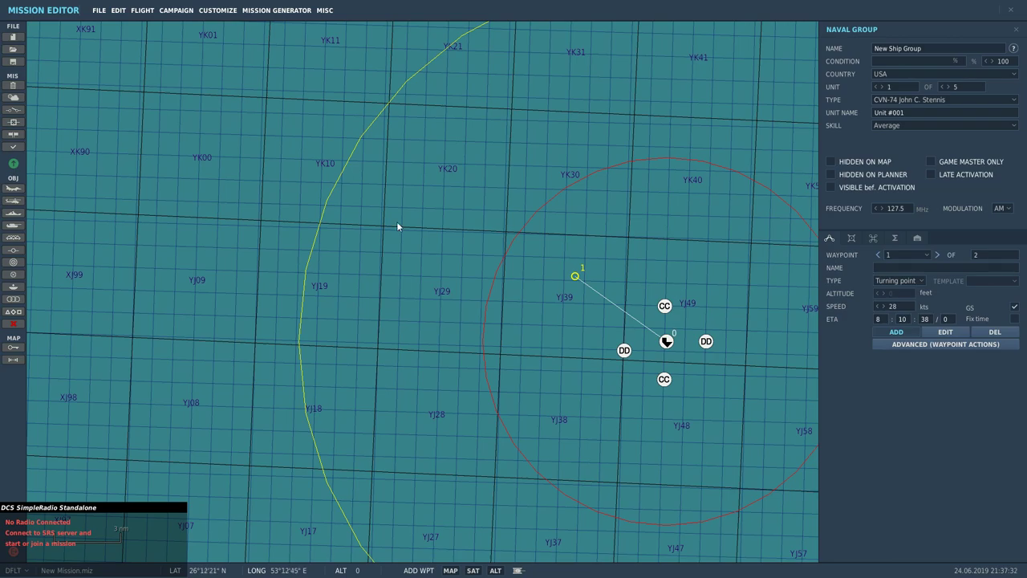
scroll(396, 226, "down", 8)
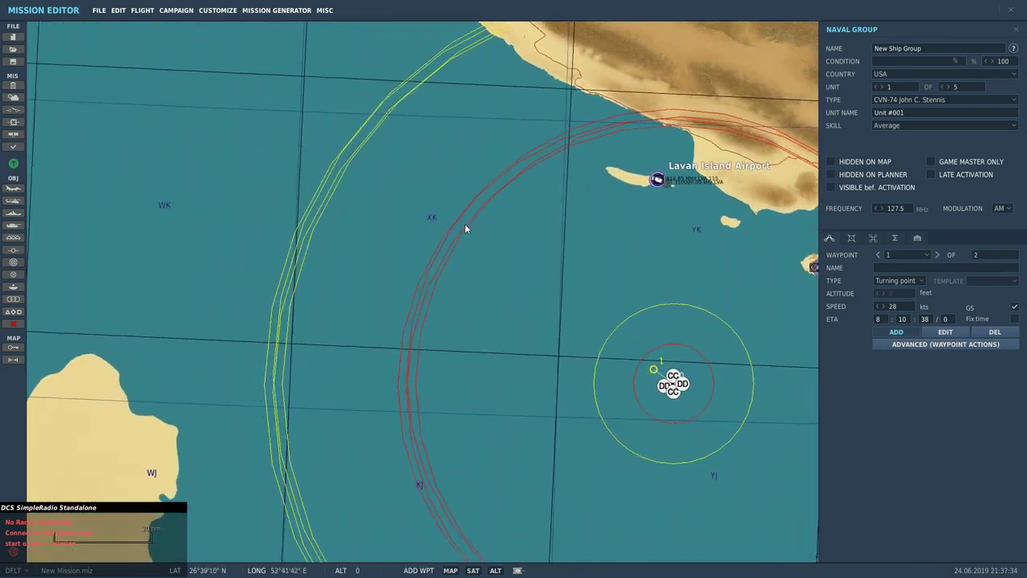
left_click(411, 201)
right_click_drag(501, 152, 802, 258)
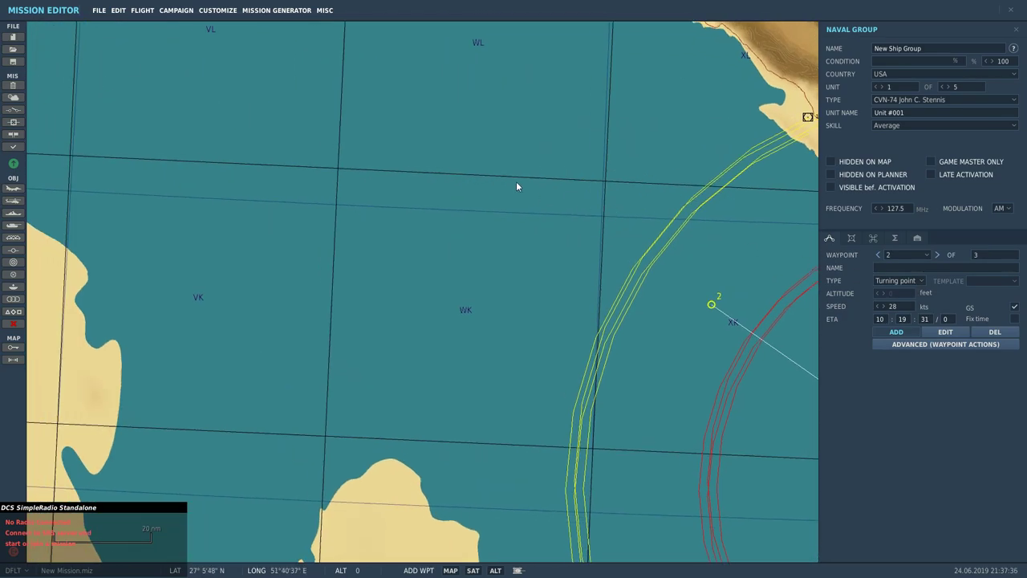
left_click(597, 230)
left_click(546, 195)
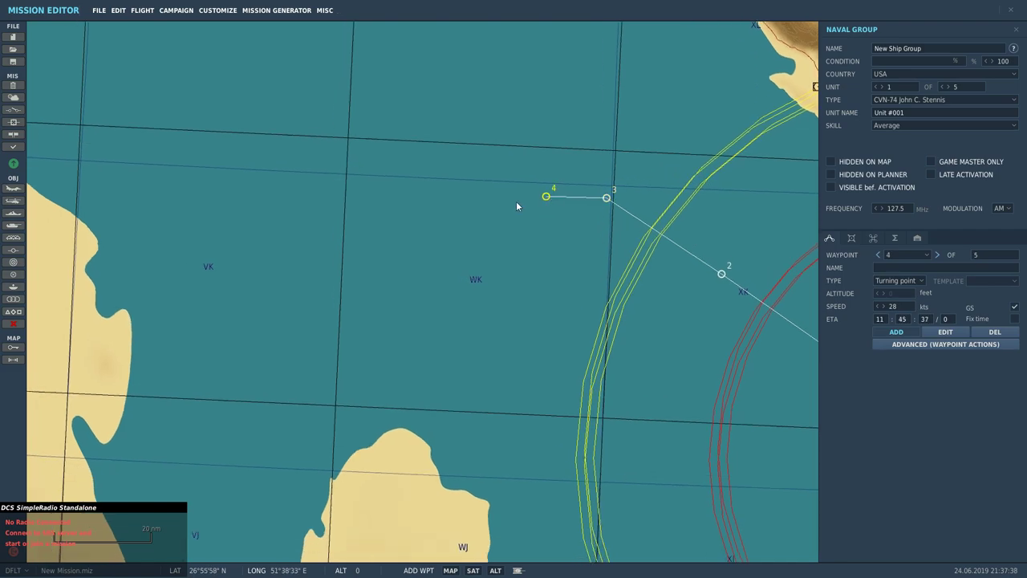
Curve the route southwest through WK and back southeast with waypoints 5 to 11, staying north of the Qatar peninsula.
left_click(476, 243)
left_click(476, 268)
left_click(503, 313)
right_click_drag(511, 323, 285, 215)
scroll(296, 218, "down", 2)
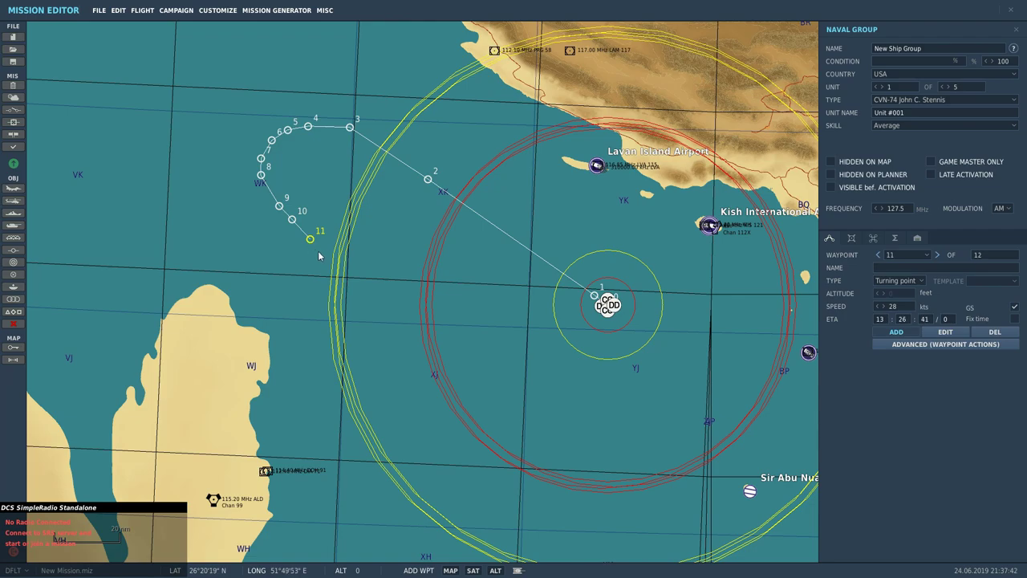
Continue the route southeast through XJ, south past the red range rings and east into YH, with waypoints 12 to 22.
left_click(477, 389)
left_click(519, 422)
left_click(512, 459)
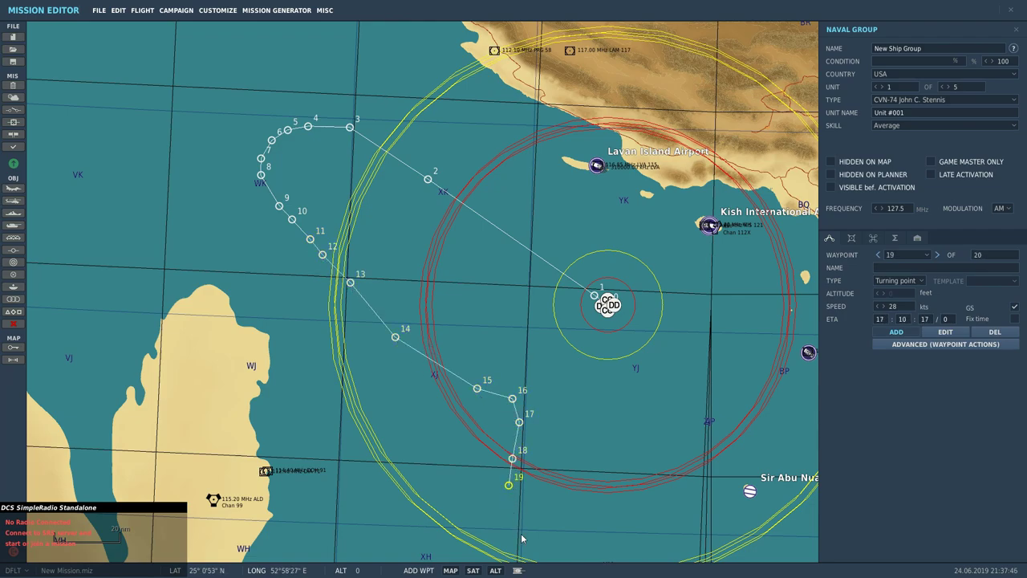
left_click(522, 536)
left_click(541, 559)
left_click(631, 553)
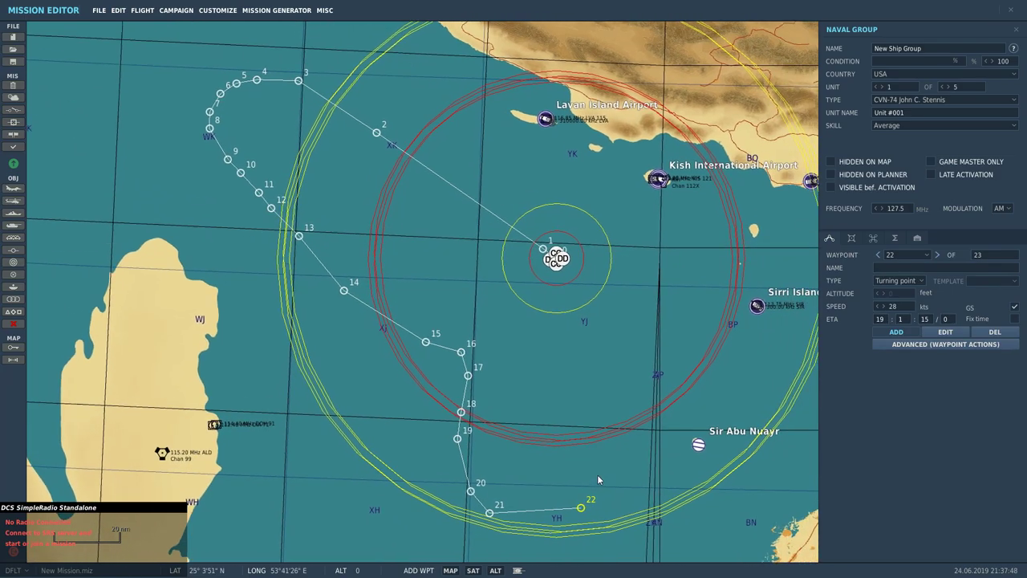
Bring the route back north with waypoints 23 to 27, ending just southeast of the carrier's starting position.
left_click(597, 474)
left_click(611, 447)
left_click(615, 394)
left_click(610, 308)
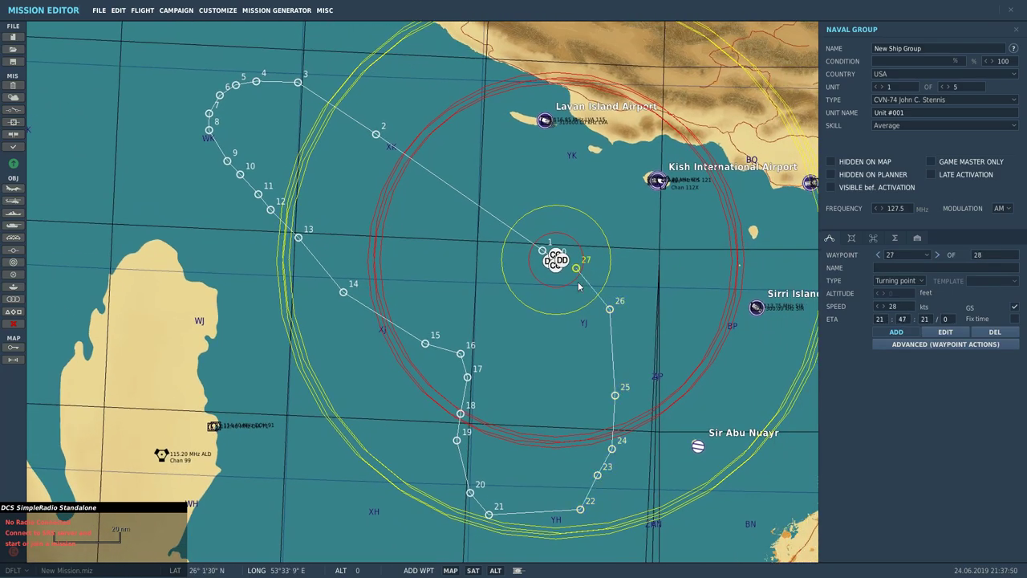
scroll(578, 282, "up", 5)
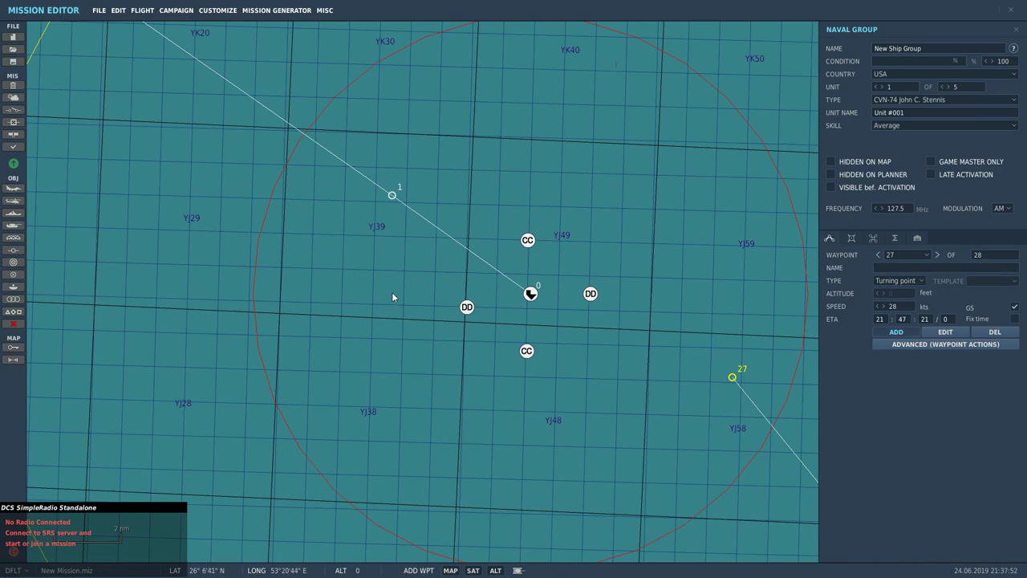
Inspect the carrier's 3D model and its available paint schemes, returning to its route settings.
scroll(470, 344, "up", 2)
right_click_drag(610, 233, 530, 232)
scroll(481, 227, "up", 2)
scroll(453, 280, "up", 1)
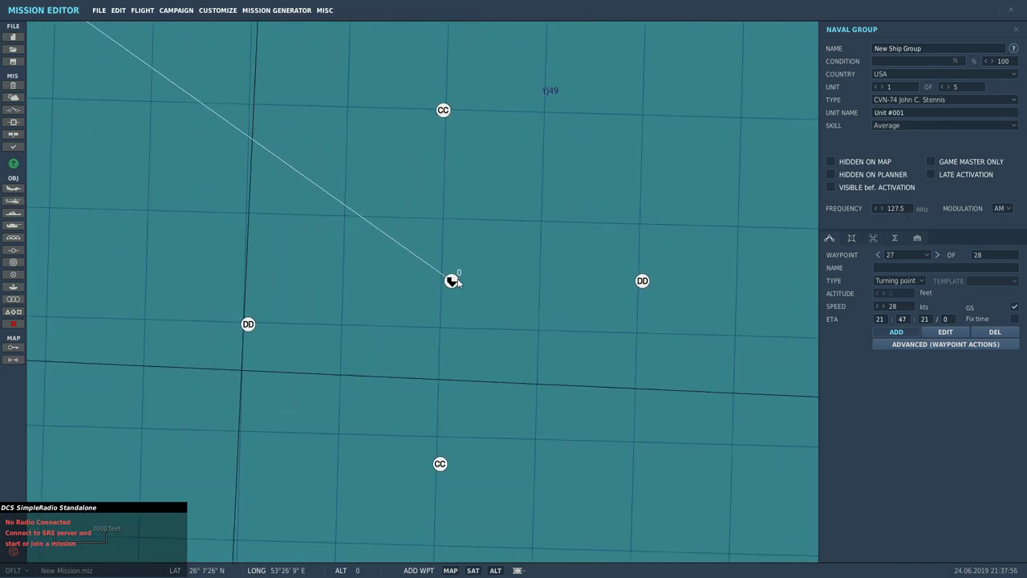
scroll(454, 282, "up", 10)
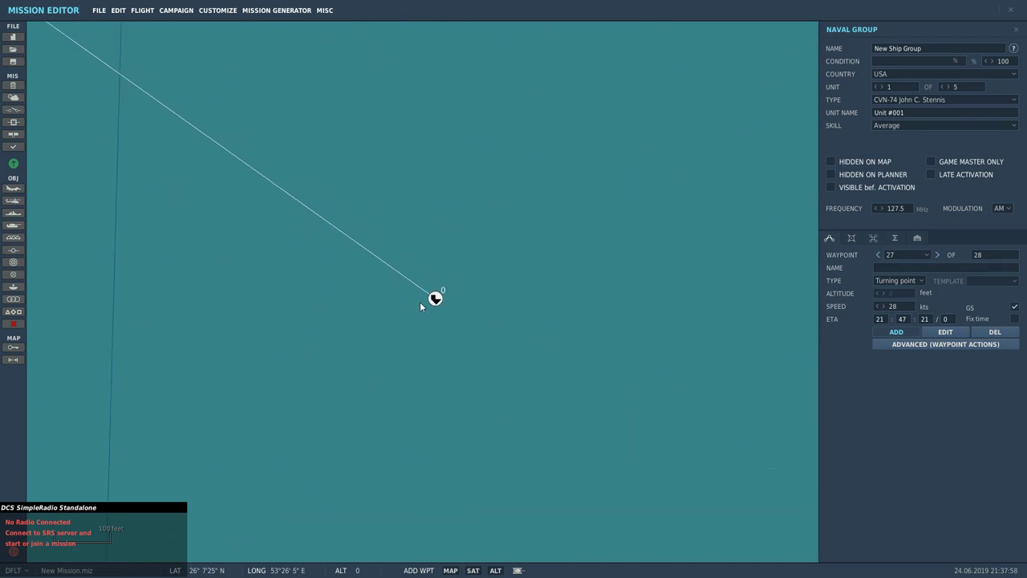
left_click(852, 238)
left_click_drag(437, 361, 494, 388)
left_click(965, 261)
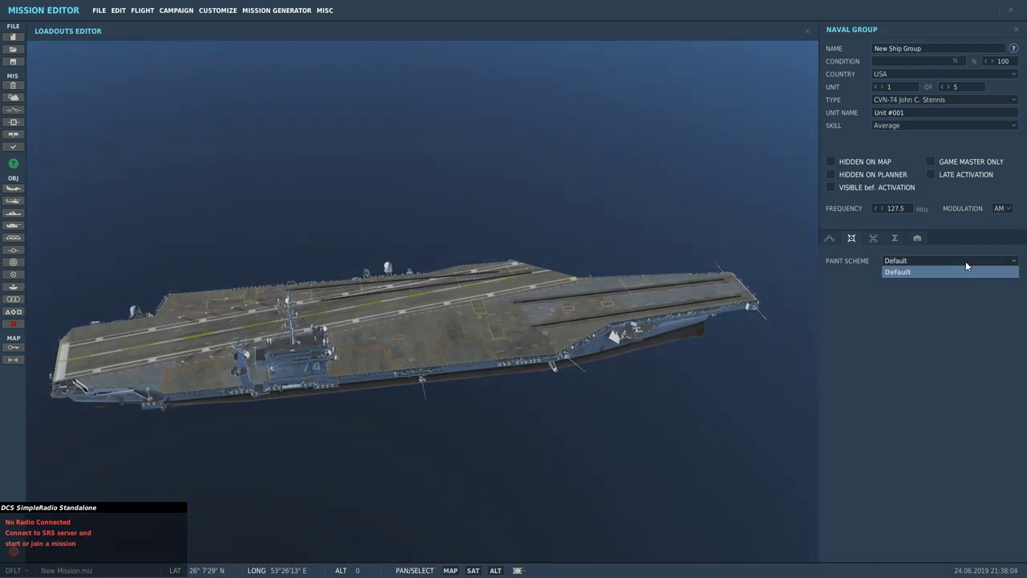
left_click(830, 237)
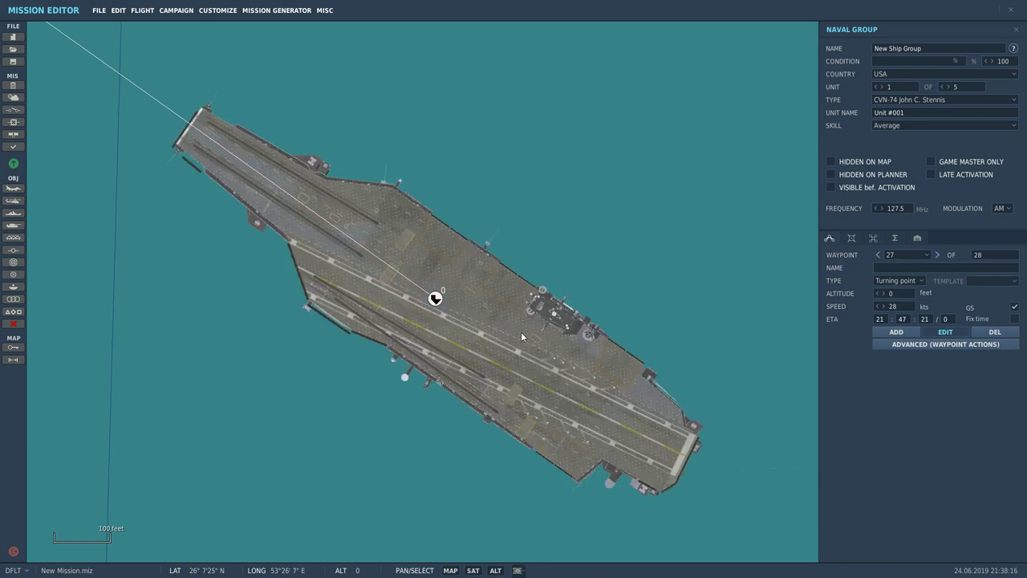
Examine the cruiser escort north of the carrier up close on the map.
scroll(511, 336, "down", 5)
scroll(511, 201, "down", 2)
left_click_drag(511, 201, 424, 428)
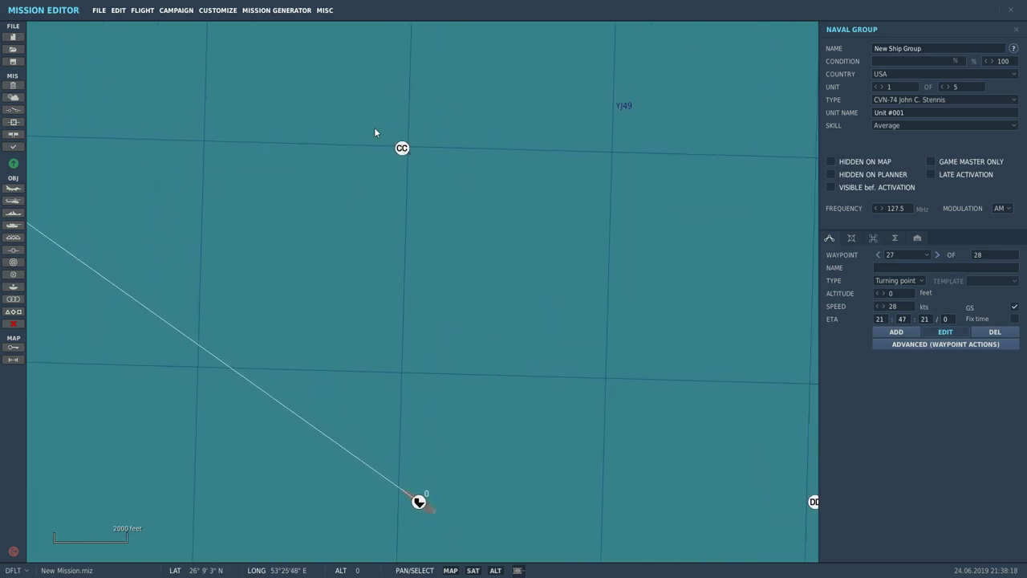
scroll(403, 151, "up", 7)
scroll(374, 138, "up", 2)
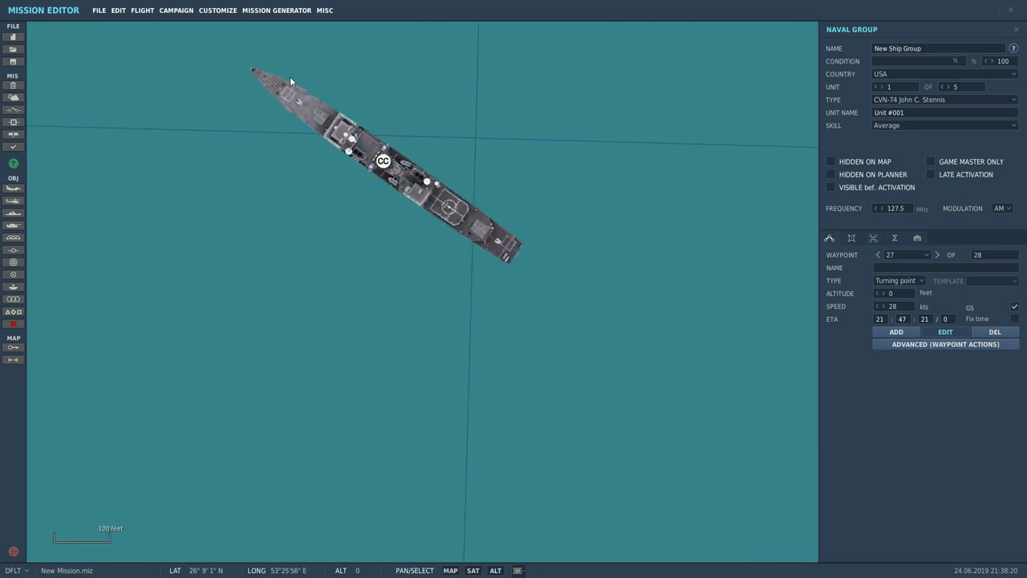
scroll(364, 138, "down", 4)
scroll(284, 442, "down", 2)
left_click_drag(284, 441, 706, 191)
scroll(211, 469, "down", 3)
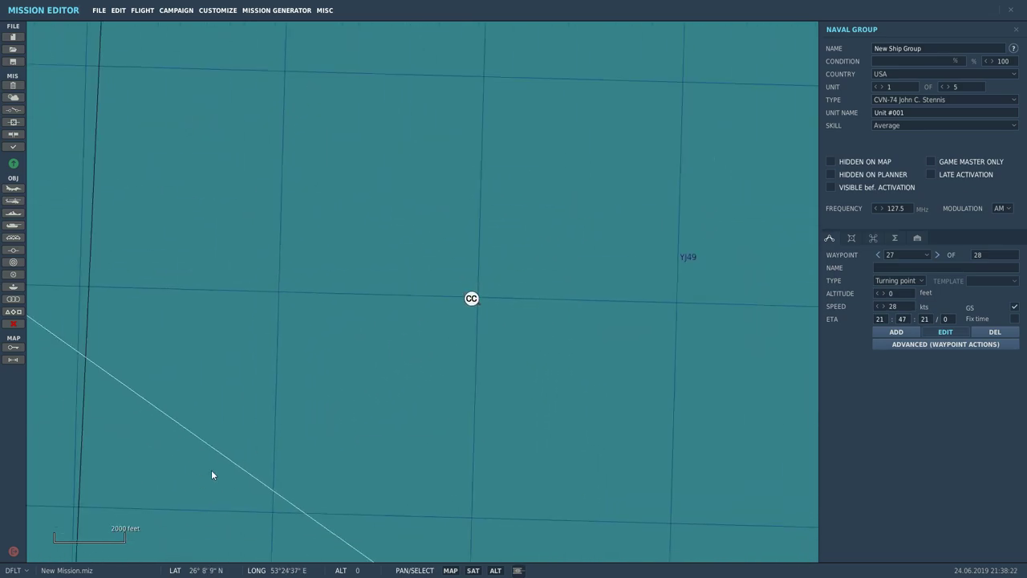
Examine the destroyer escort west of the carrier up close on the map.
left_click_drag(211, 469, 437, 108)
scroll(318, 393, "up", 4)
left_click_drag(318, 393, 362, 286)
scroll(363, 290, "up", 3)
scroll(434, 265, "down", 3)
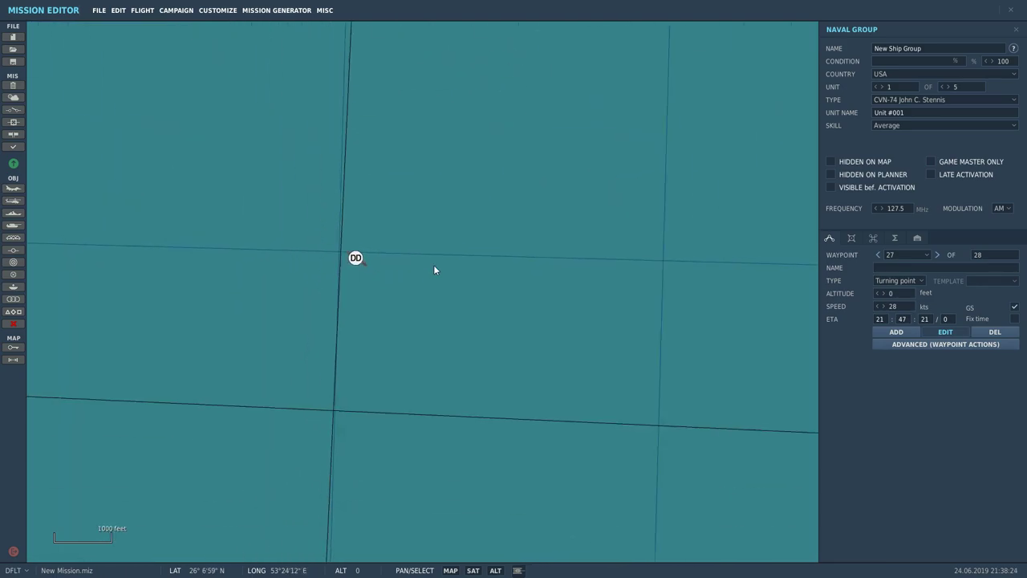
scroll(337, 270, "up", 3)
scroll(425, 267, "up", 2)
scroll(433, 269, "down", 5)
Return to the carrier, select it at waypoint 0 and examine its full flight deck.
left_click_drag(501, 256, 160, 353)
scroll(588, 227, "down", 2)
left_click_drag(665, 257, 407, 296)
scroll(407, 296, "up", 3)
left_click(390, 290)
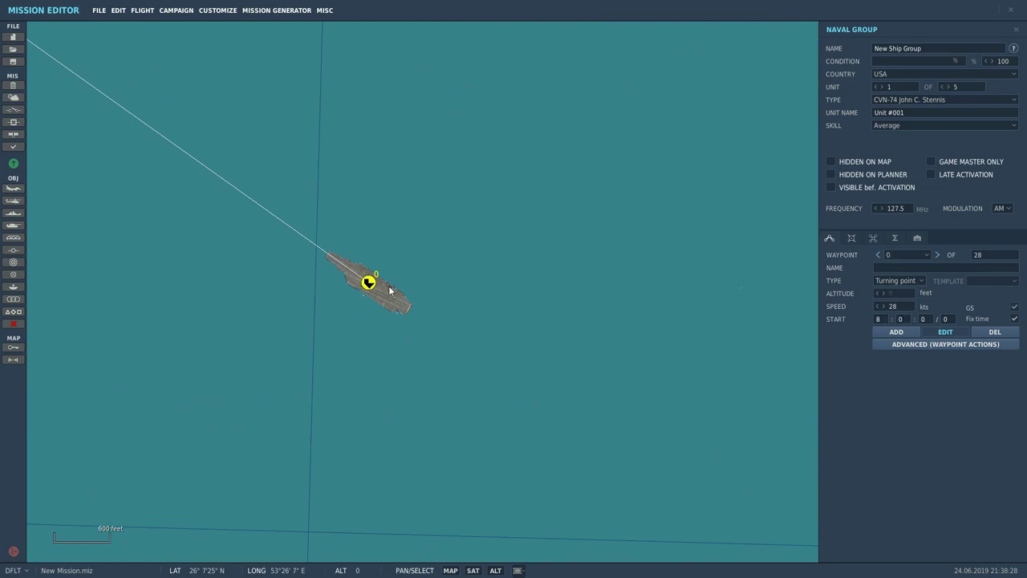
left_click(394, 282)
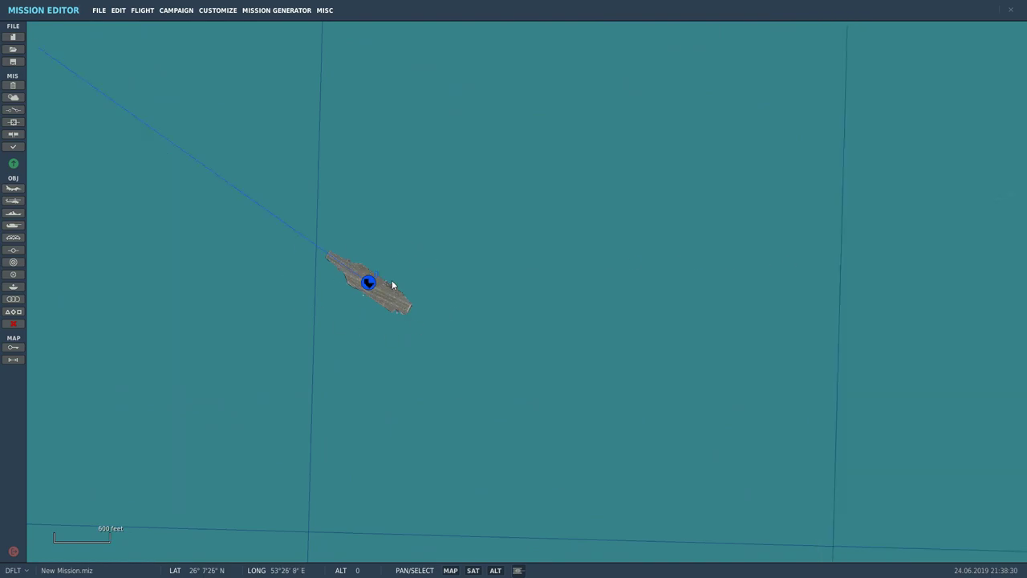
left_click(374, 290)
scroll(382, 292, "up", 2)
scroll(382, 287, "up", 2)
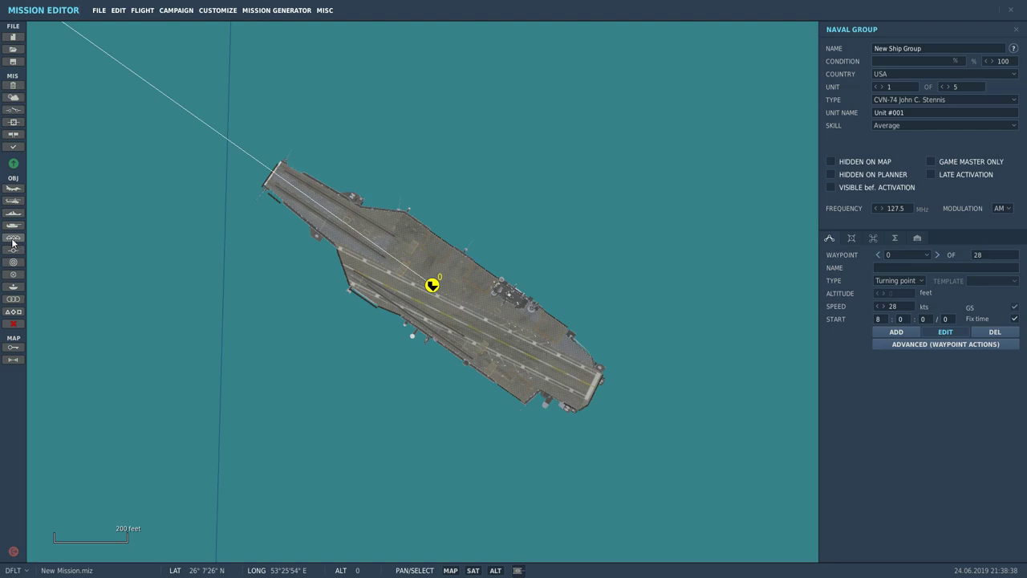
Set up a new USA static object with category Planes and type S-3B Tanker.
left_click(13, 238)
scroll(578, 229, "down", 2)
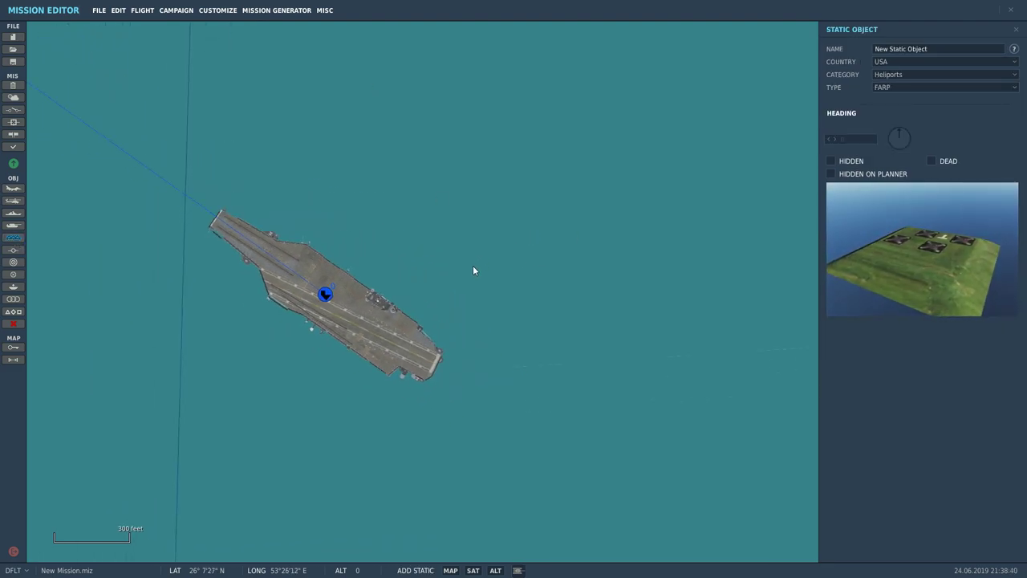
right_click_drag(474, 270, 490, 266)
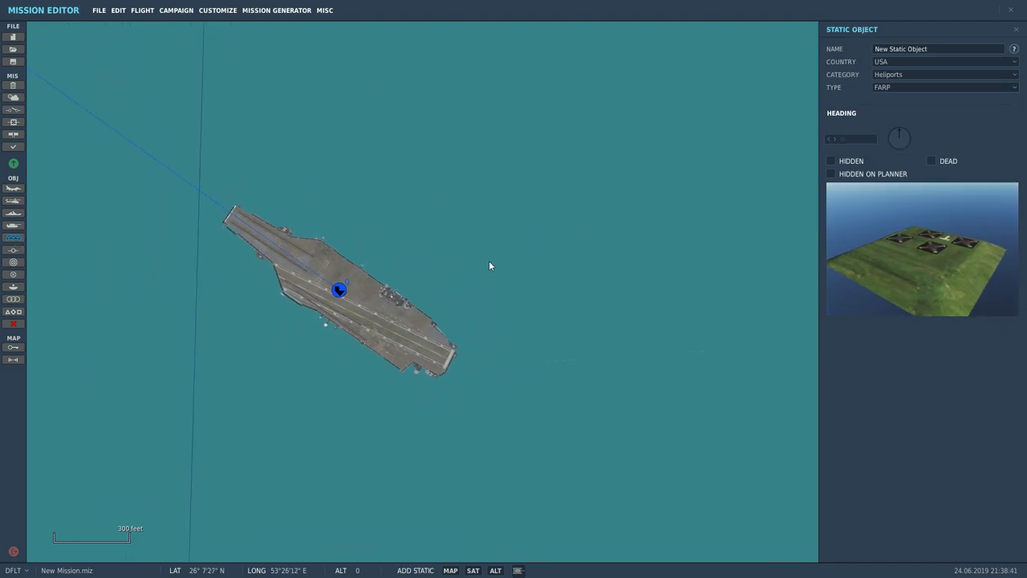
left_click(919, 75)
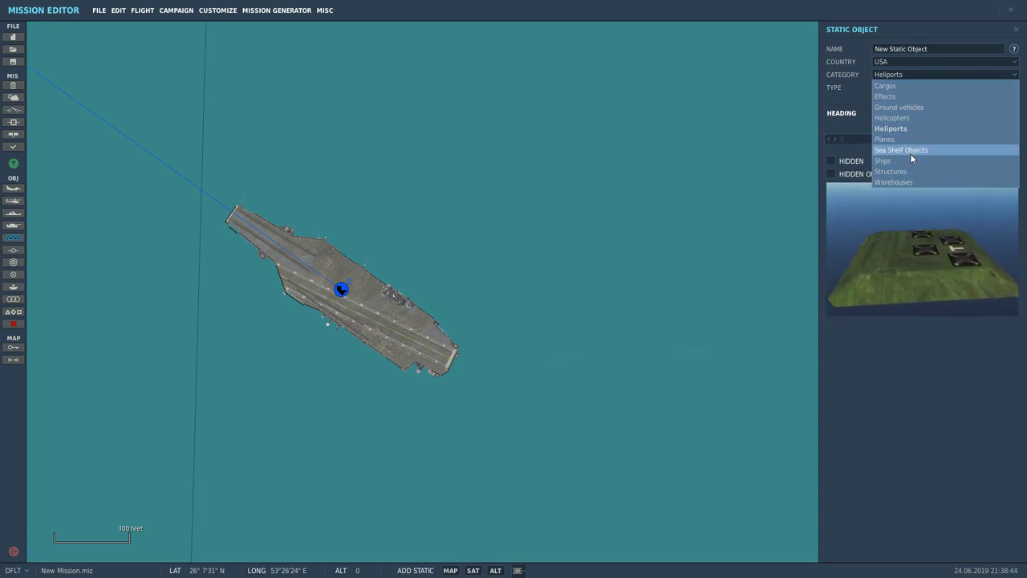
left_click(904, 139)
left_click(909, 85)
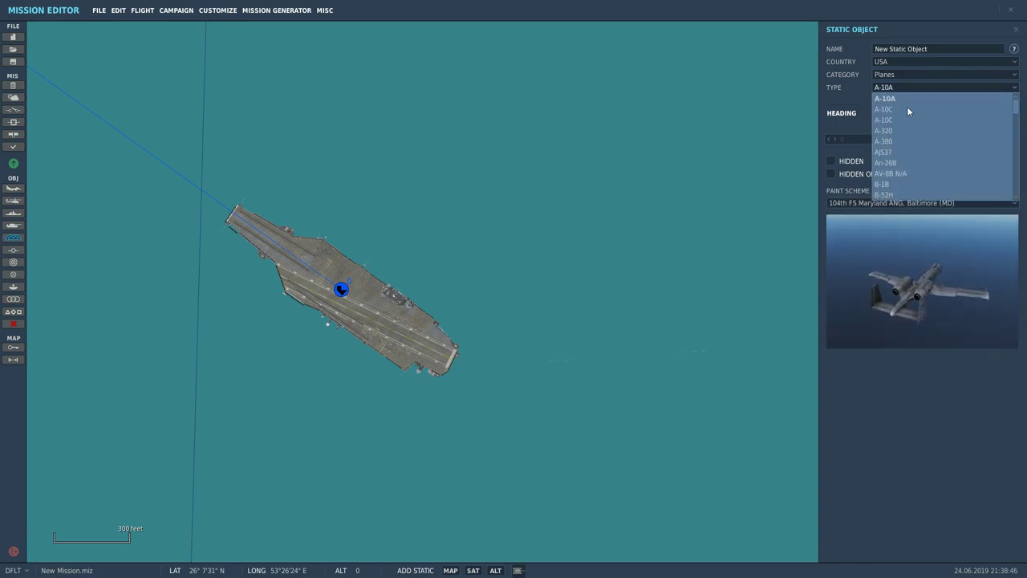
scroll(918, 185, "down", 10)
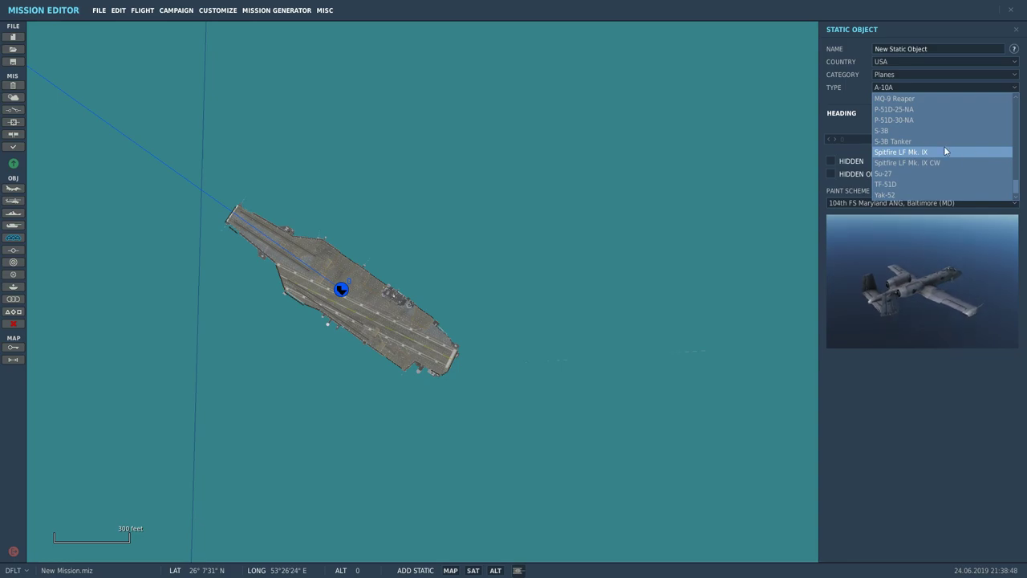
left_click(909, 142)
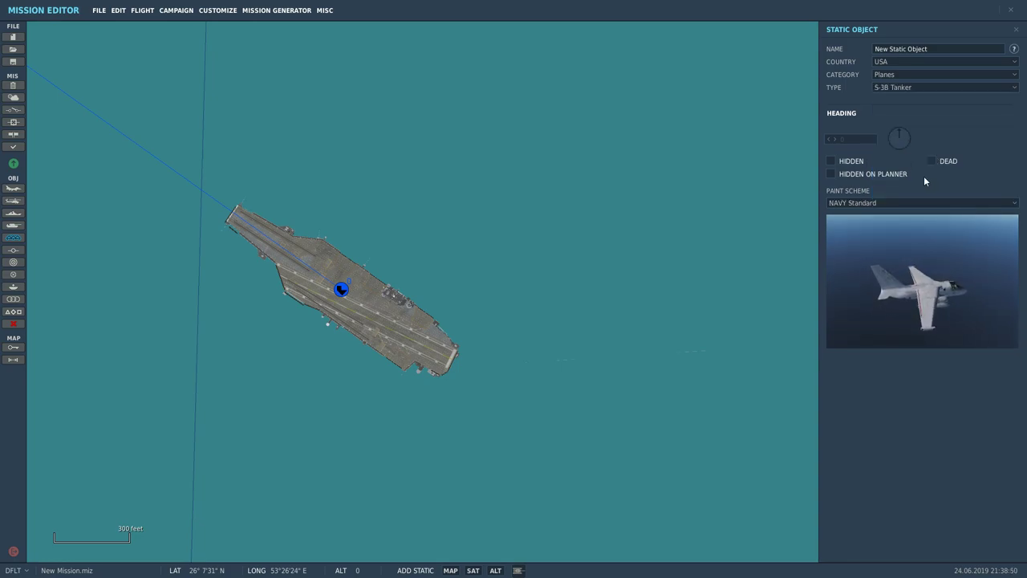
Place the S-3B Tanker on the carrier deck just forward of the island and link it to Unit #001.
scroll(384, 321, "up", 5)
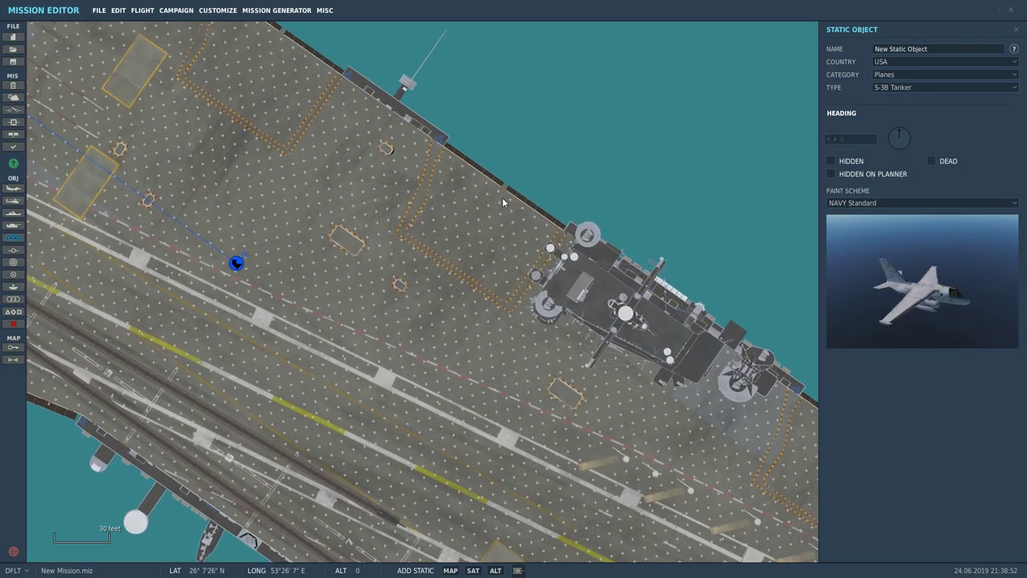
left_click(447, 233)
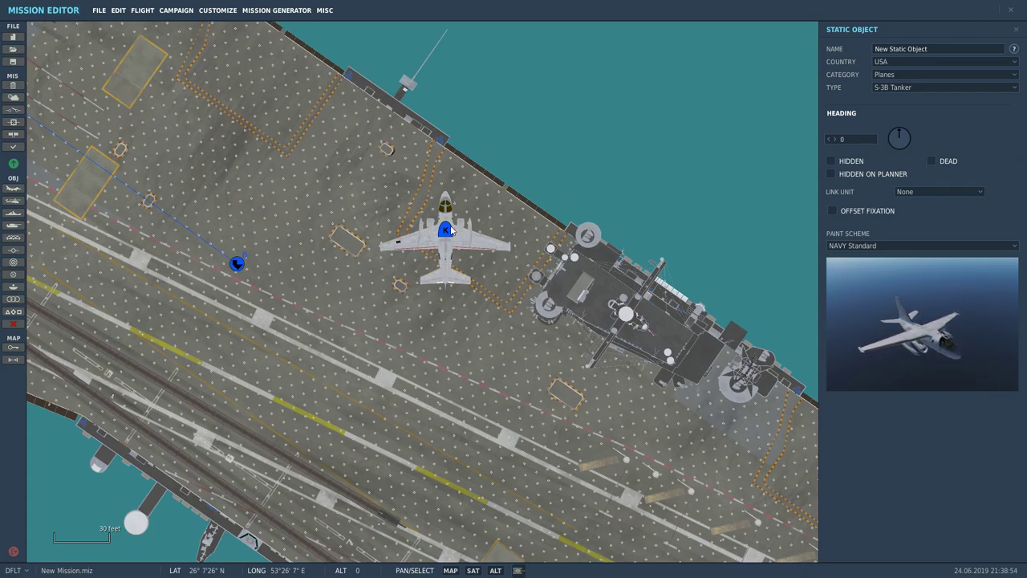
left_click(931, 192)
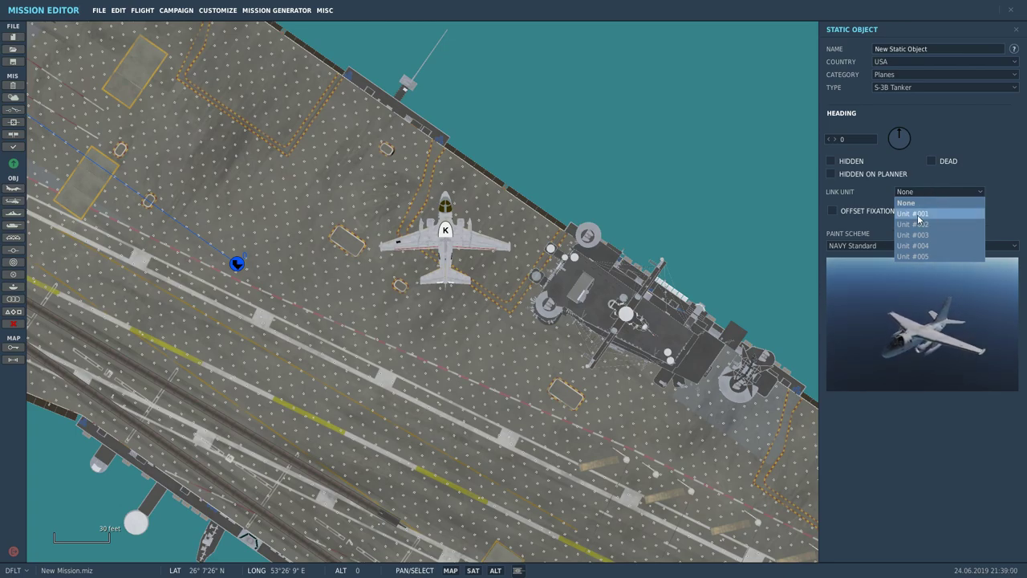
left_click(921, 214)
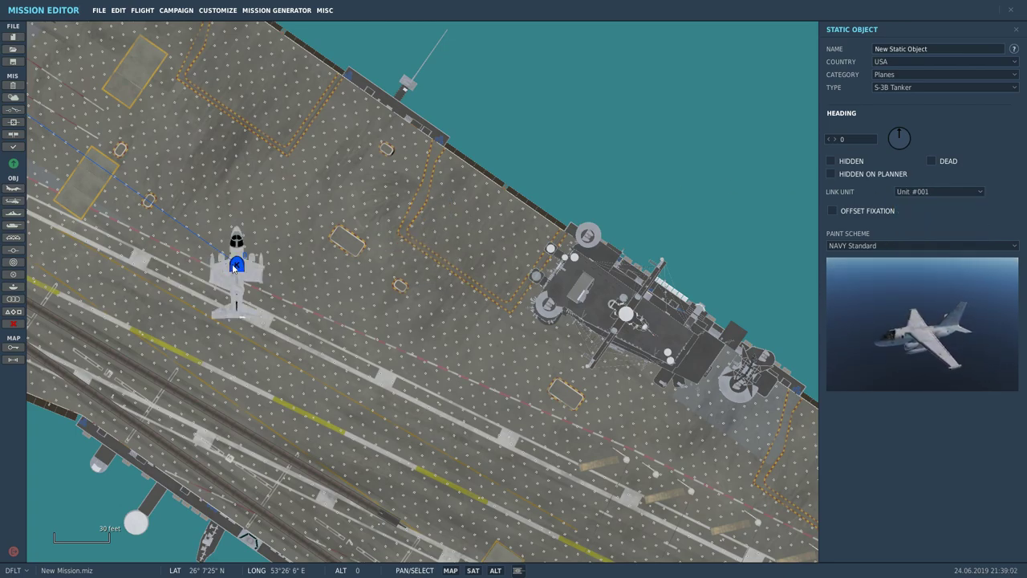
Enable offset fixation for the linked tanker and move it away from the carrier's centre toward the starboard deck edge.
left_click(234, 268)
left_click(235, 278)
scroll(241, 270, "up", 4)
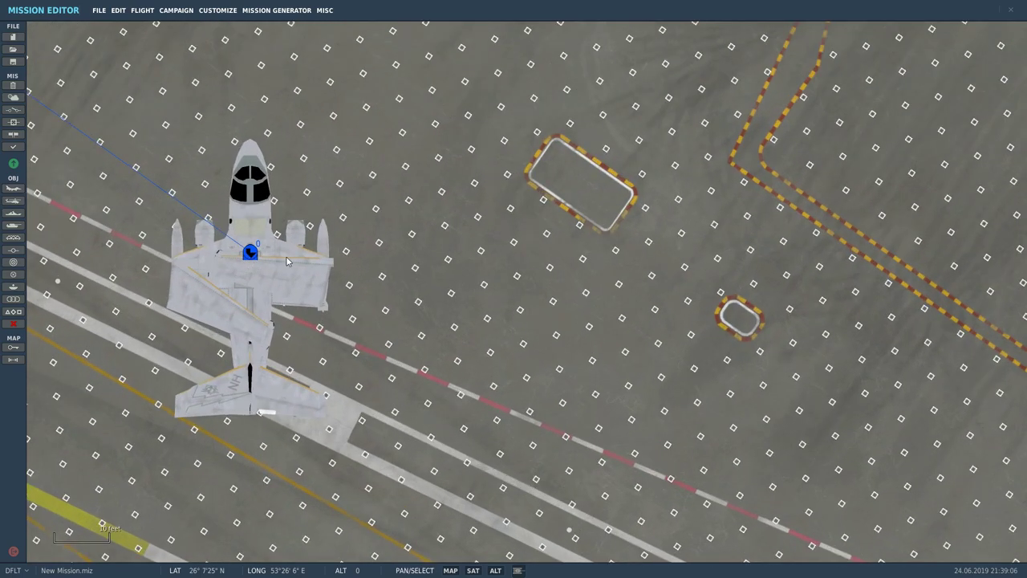
left_click(252, 253)
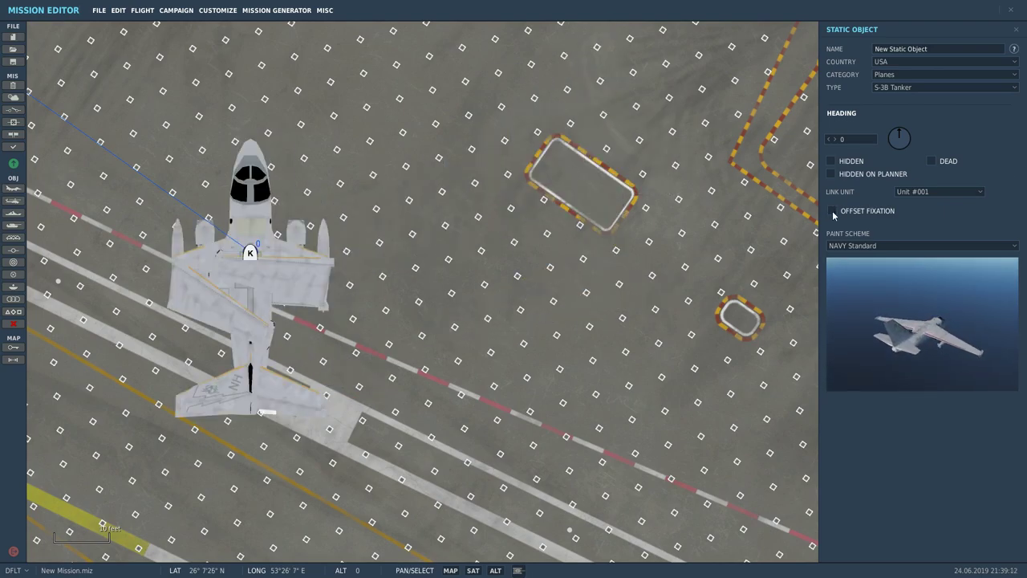
scroll(643, 240, "down", 4)
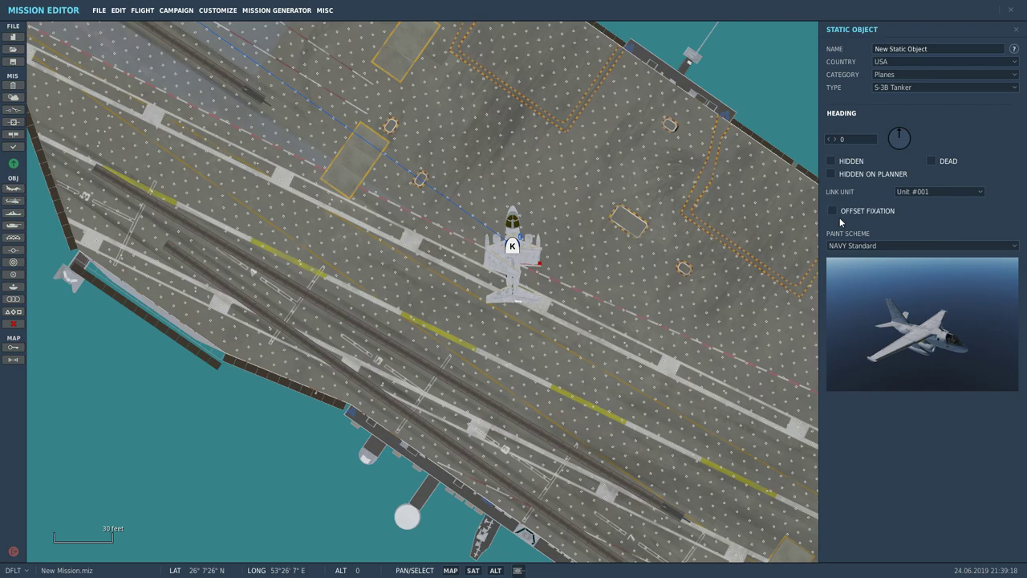
left_click_drag(512, 247, 682, 224)
left_click_drag(771, 230, 533, 254)
Turn the tanker to heading 214 and park it close to the front of the island, tail over the deck edge.
left_click_drag(445, 249, 527, 225)
left_click_drag(898, 138, 890, 150)
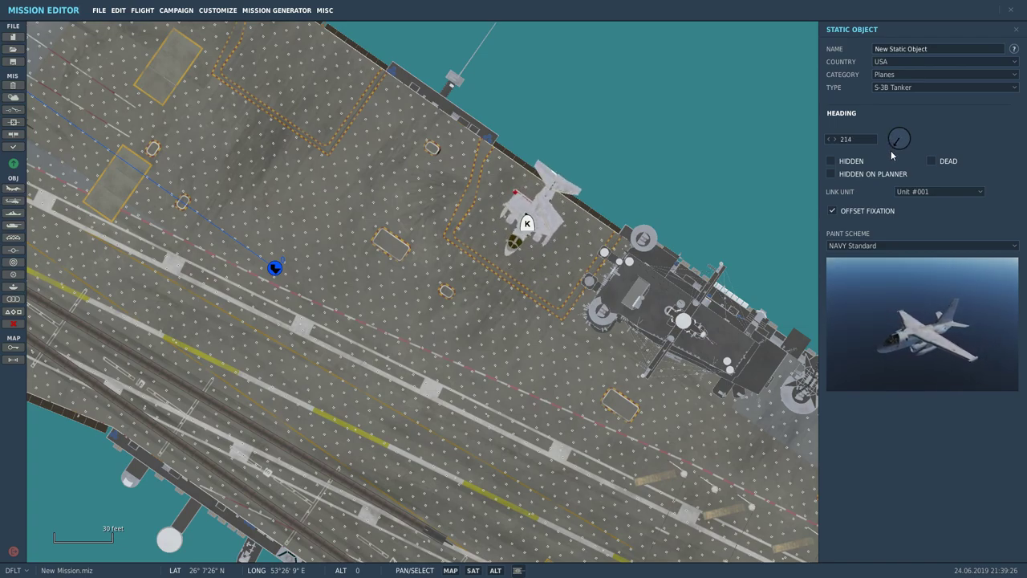
left_click_drag(528, 225, 562, 250)
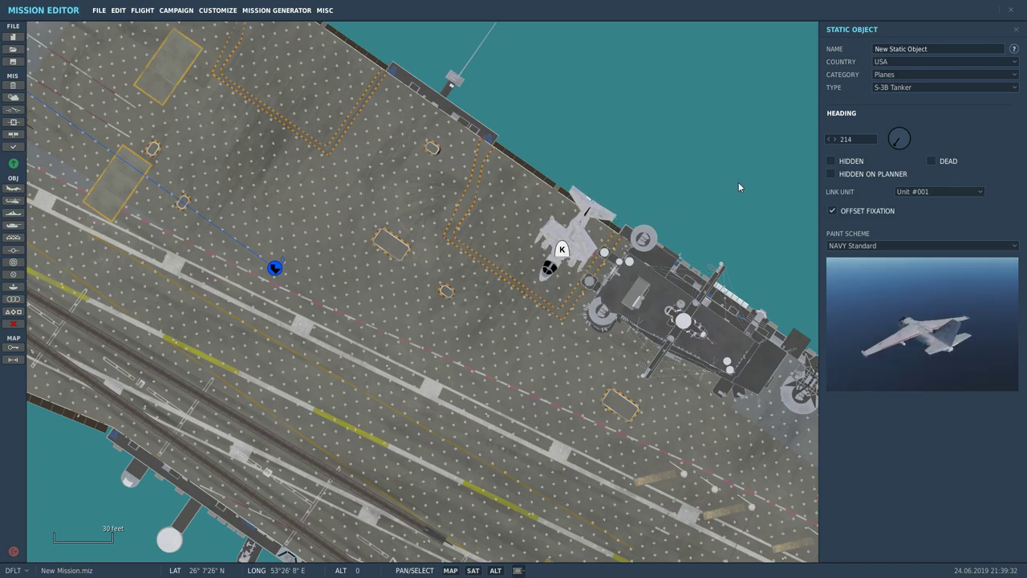
Paste a copy of the S-3B Tanker just forward of the first and move it close alongside.
left_click(473, 199)
key("ctrl+v")
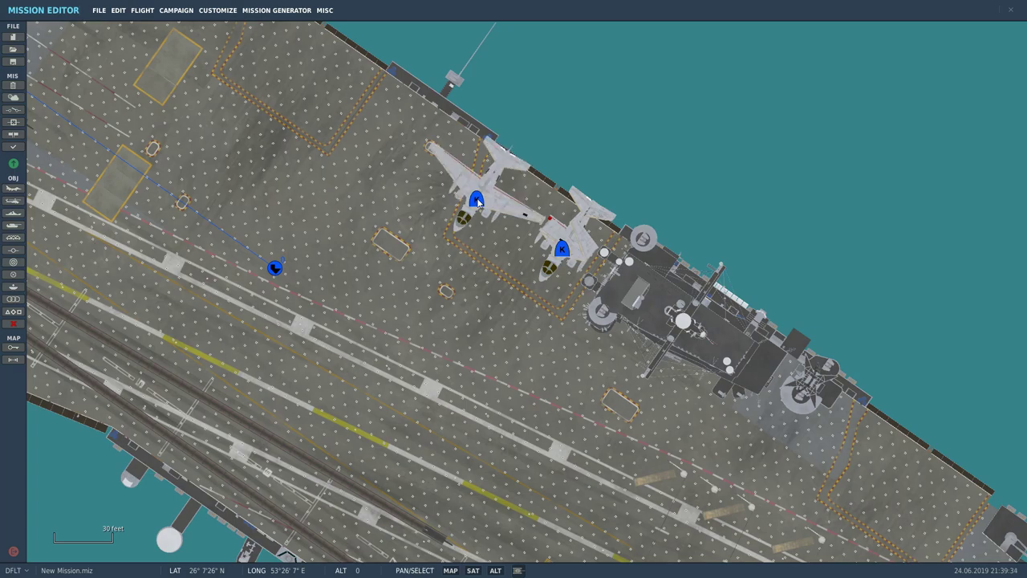
mouse_move(479, 201)
left_mouse_down()
mouse_move(465, 197)
mouse_move(497, 210)
left_mouse_up()
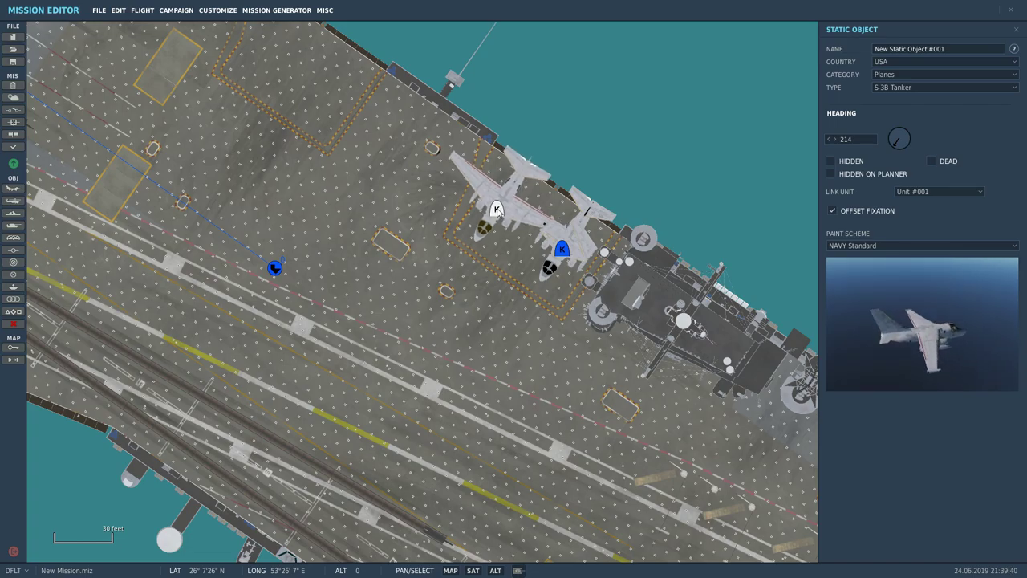
Paste a third S-3B Tanker further forward along the starboard deck edge, beside the next marked parking area.
left_click_drag(531, 91, 563, 195)
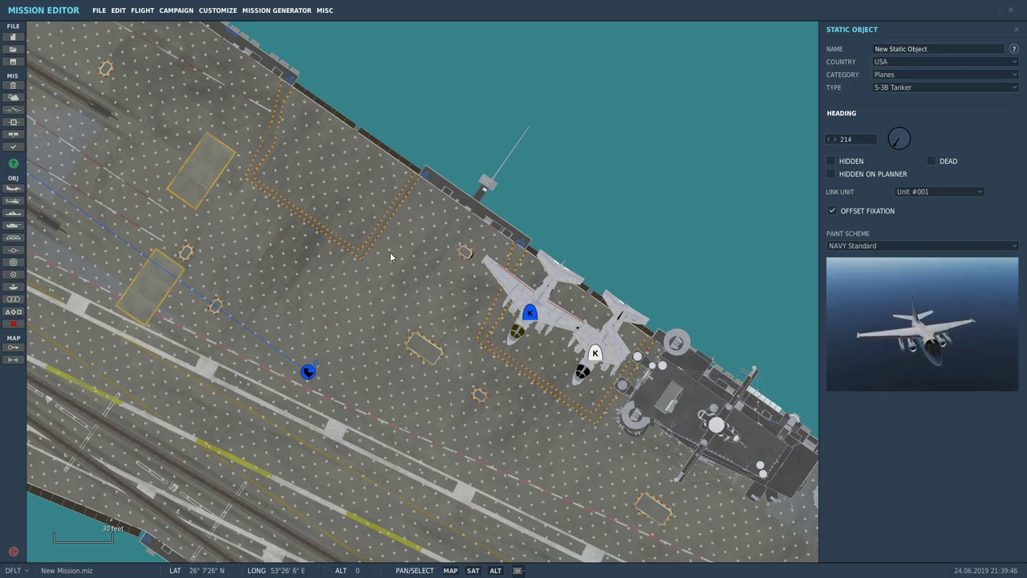
left_click(306, 342)
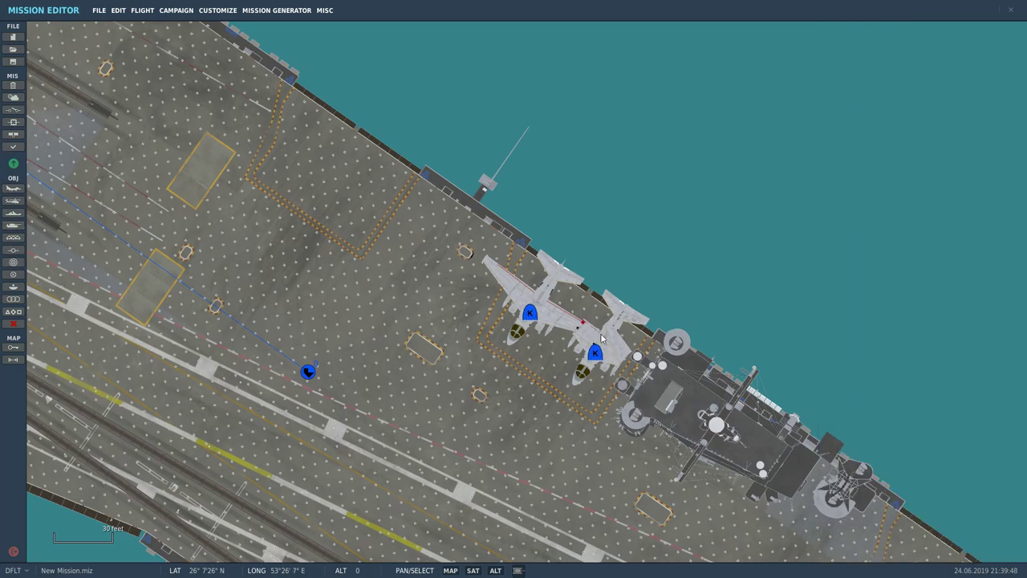
left_click(528, 313)
left_click(355, 225)
left_click(374, 242)
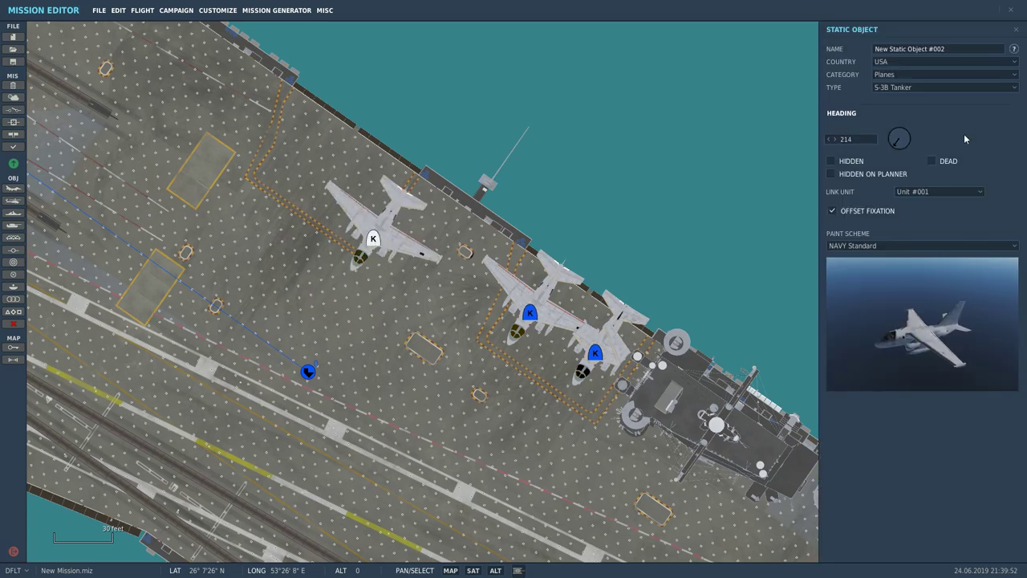
Change the forwardmost aircraft's type to KC-135MPRS and nudge it slightly on the deck.
left_click(947, 86)
scroll(922, 133, "up", 3)
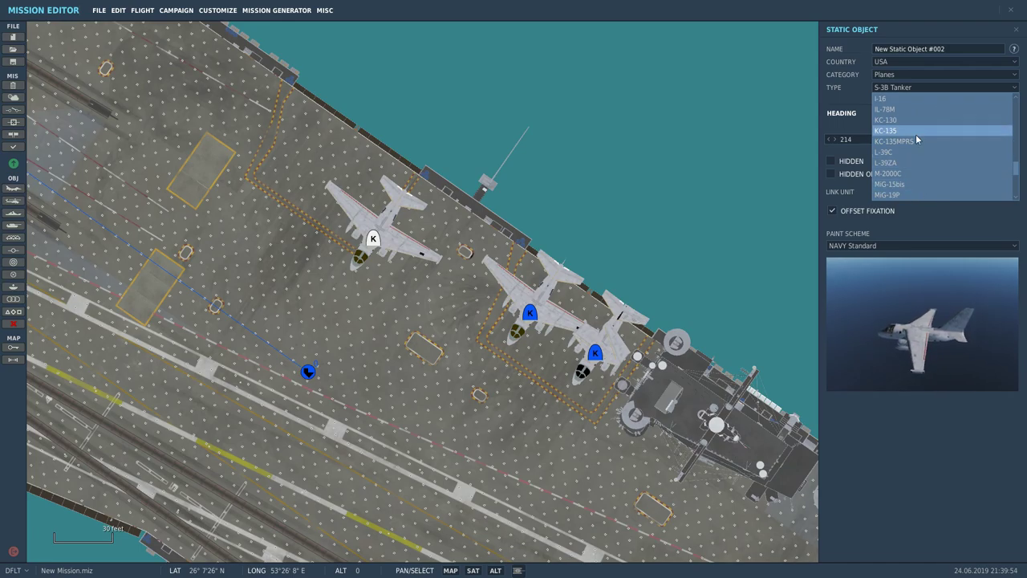
left_click(913, 142)
left_click_drag(374, 241, 369, 239)
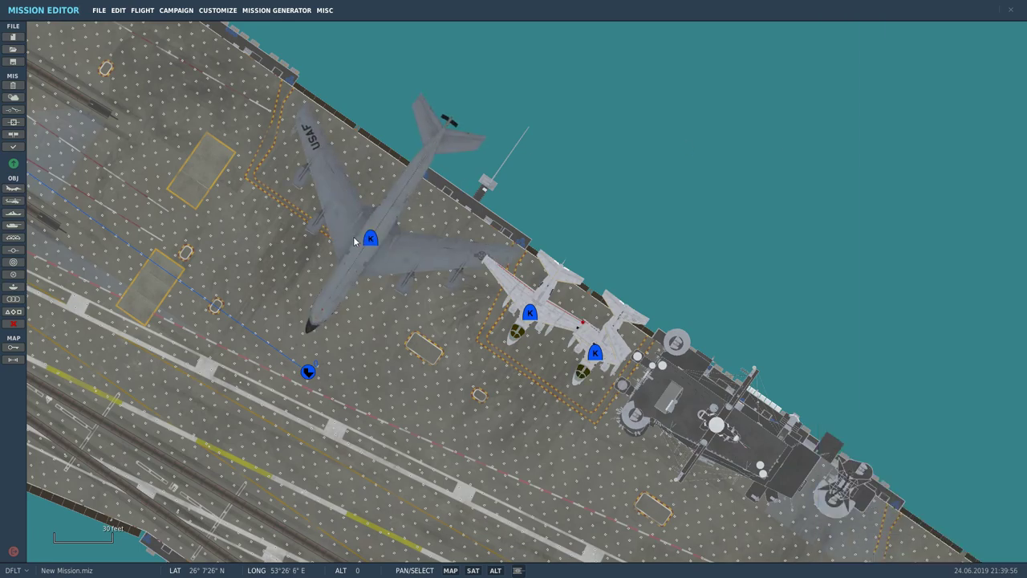
Change the forwardmost static aircraft's type from the KC-135MPRS to F/A-18A.
left_click(946, 88)
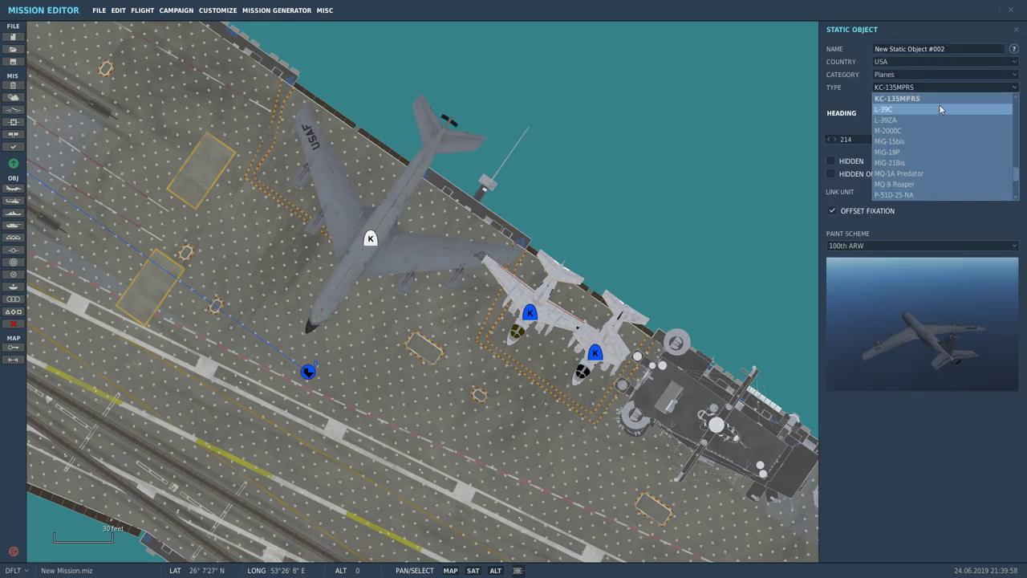
scroll(938, 141, "up", 5)
scroll(937, 142, "down", 3)
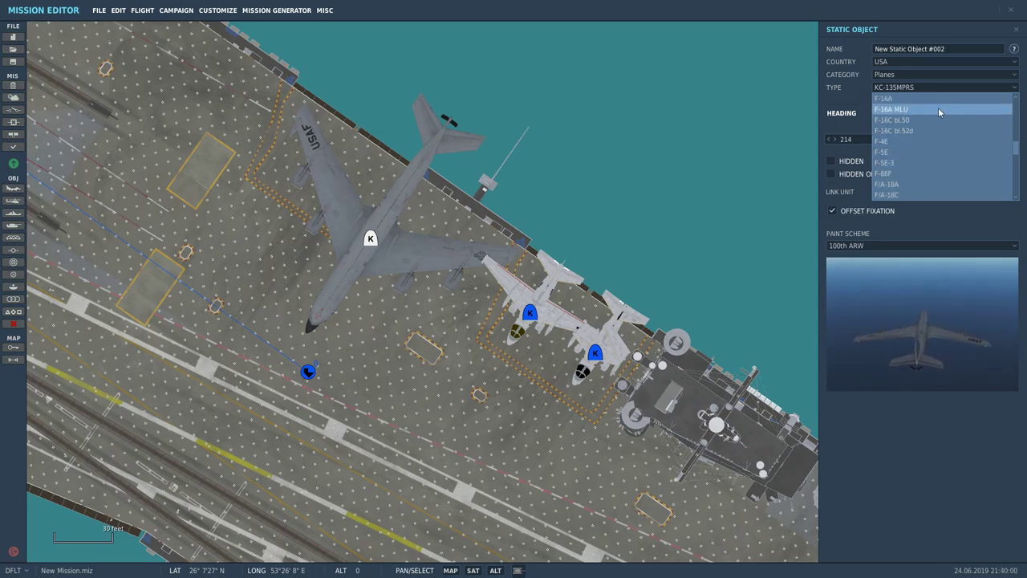
scroll(905, 144, "down", 3)
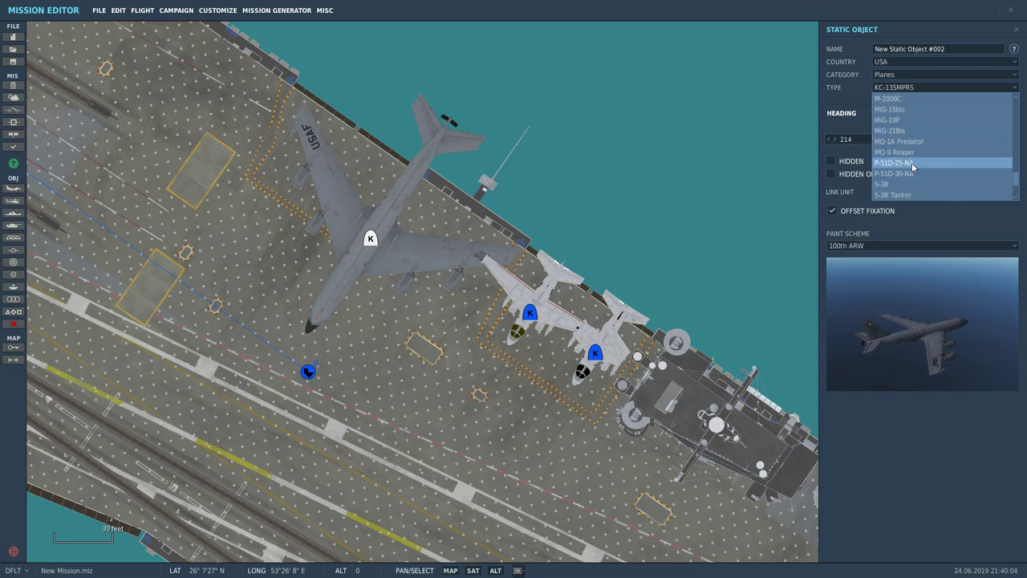
scroll(915, 152, "down", 3)
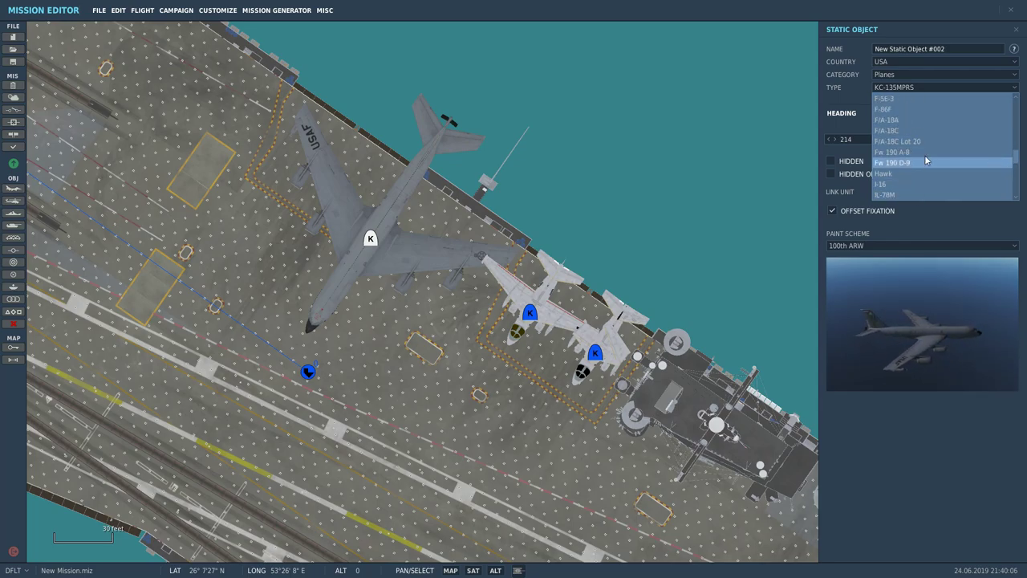
scroll(923, 145, "up", 1)
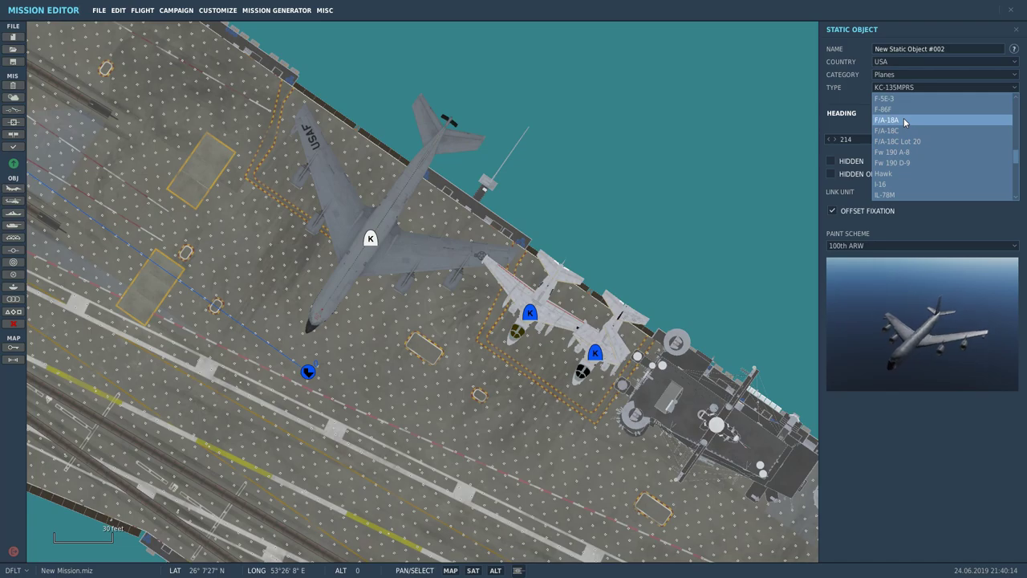
left_click(903, 119)
Move the F/A-18A aft toward the two parked tankers and give it the vfa-15 'valions' navy (cecil field) paint scheme.
scroll(464, 179, "up", 2)
left_click_drag(289, 291, 391, 319)
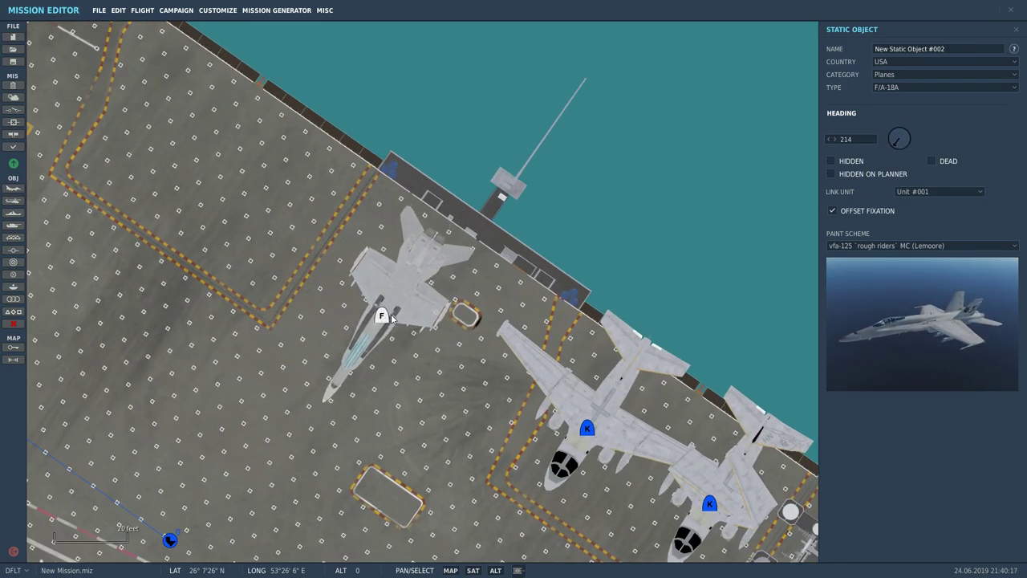
left_click(894, 246)
left_click(910, 289)
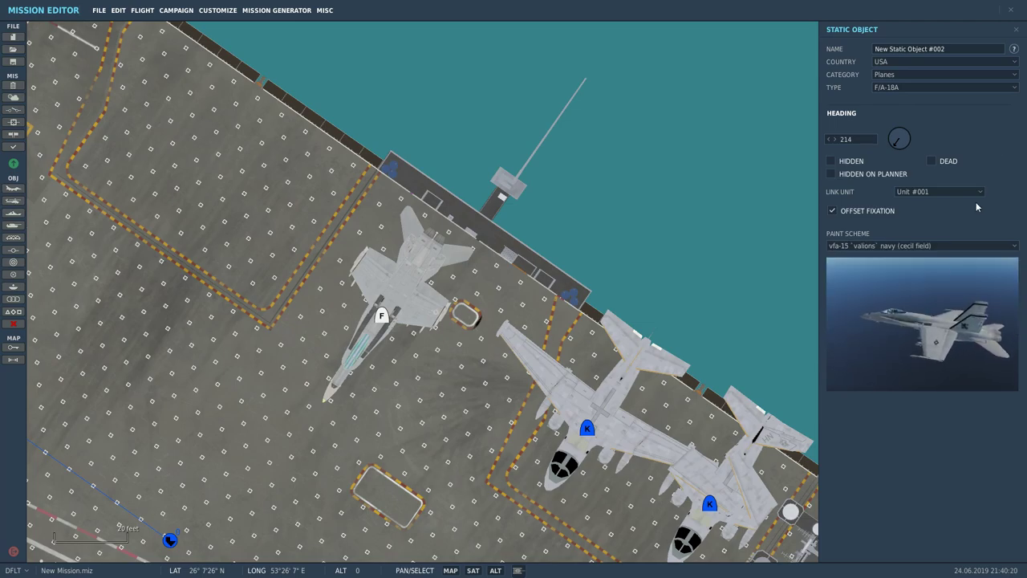
Change the fighter's type to F/A-18C Lot 20 and nudge it toward the starboard deck edge, tail over the edge.
left_click(953, 87)
left_click(913, 121)
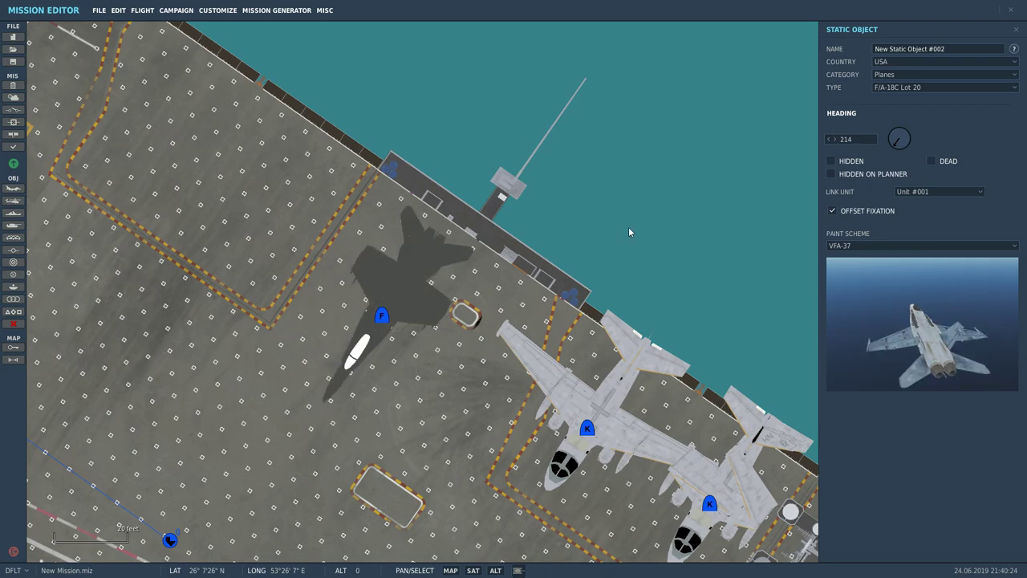
left_click(408, 332)
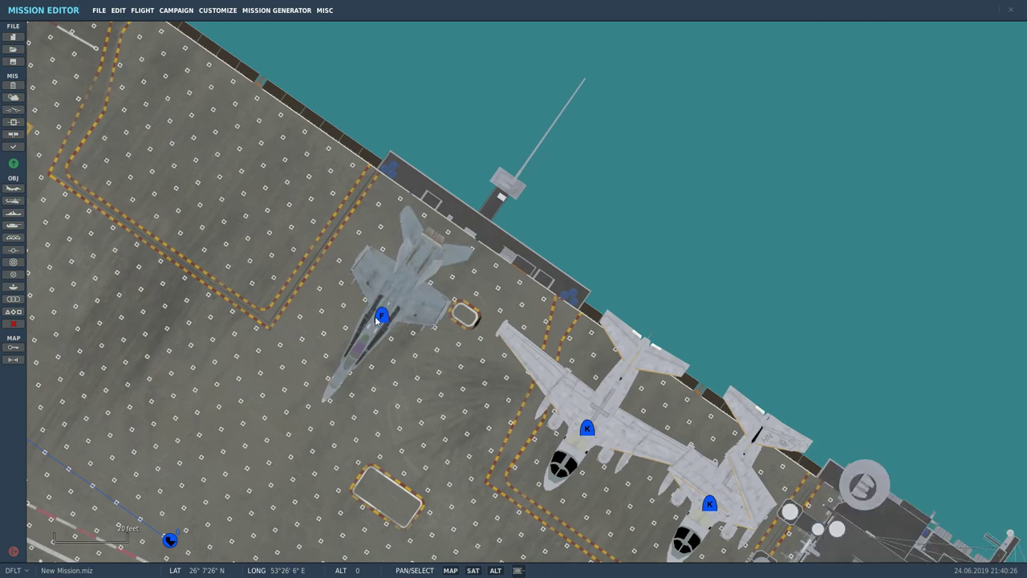
left_click_drag(380, 320, 395, 304)
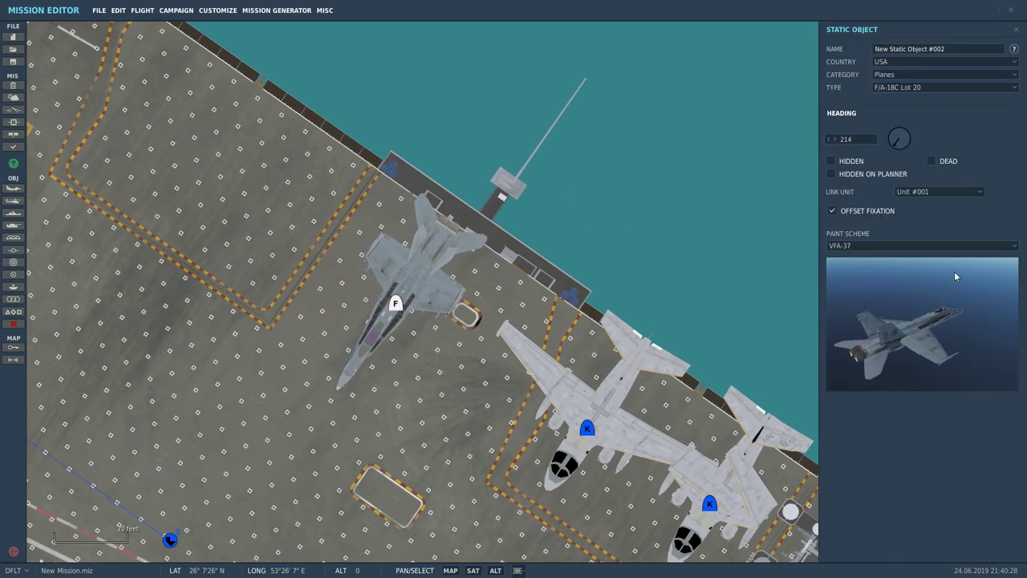
Set the F/A-18C's paint scheme to VFA-192.
left_click(926, 245)
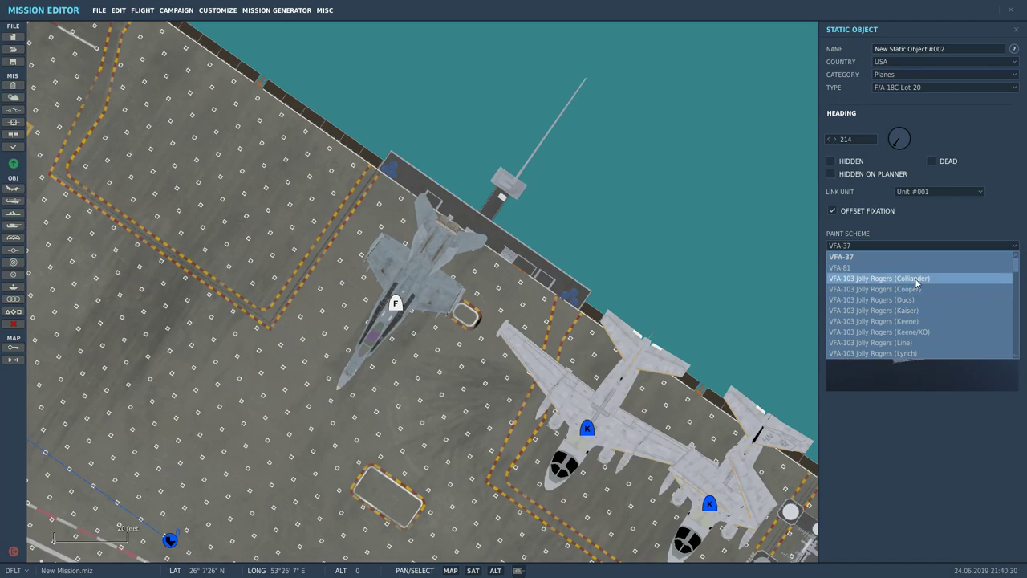
scroll(915, 316, "down", 1)
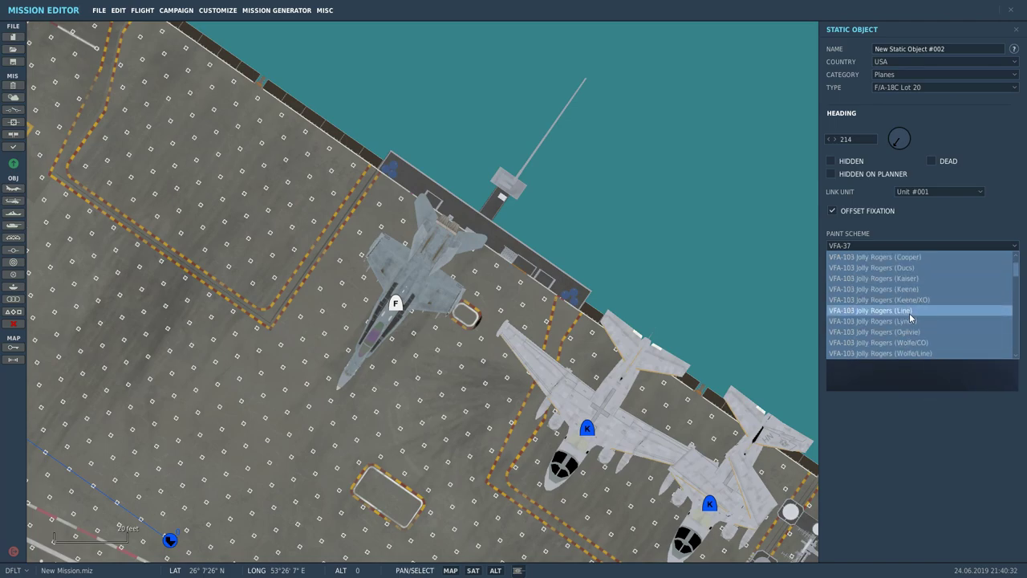
scroll(883, 309, "down", 3)
left_click(881, 311)
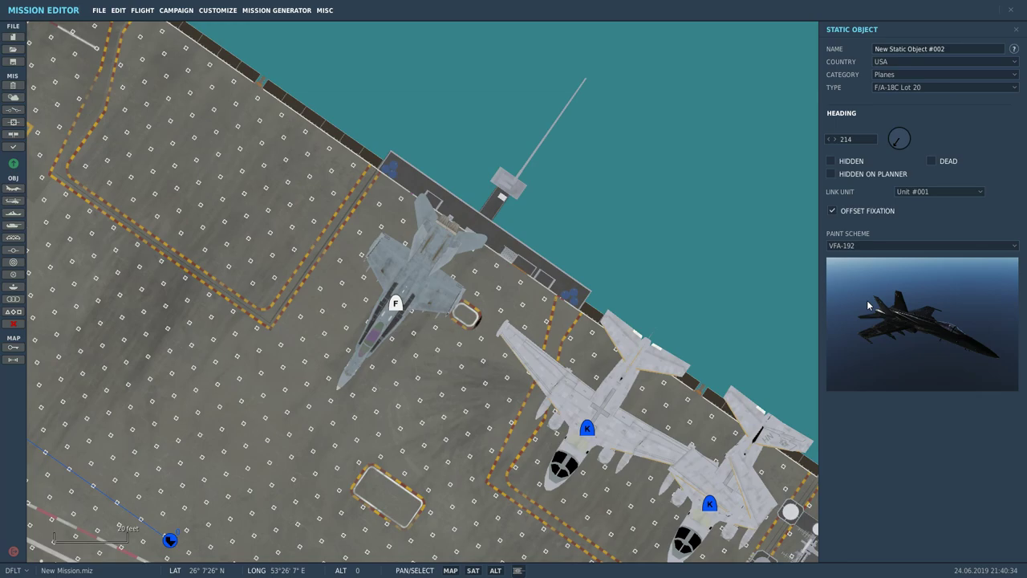
Paste two copies of the F/A-18C forward of the first and line them up closely along the starboard deck edge.
scroll(626, 192, "down", 2)
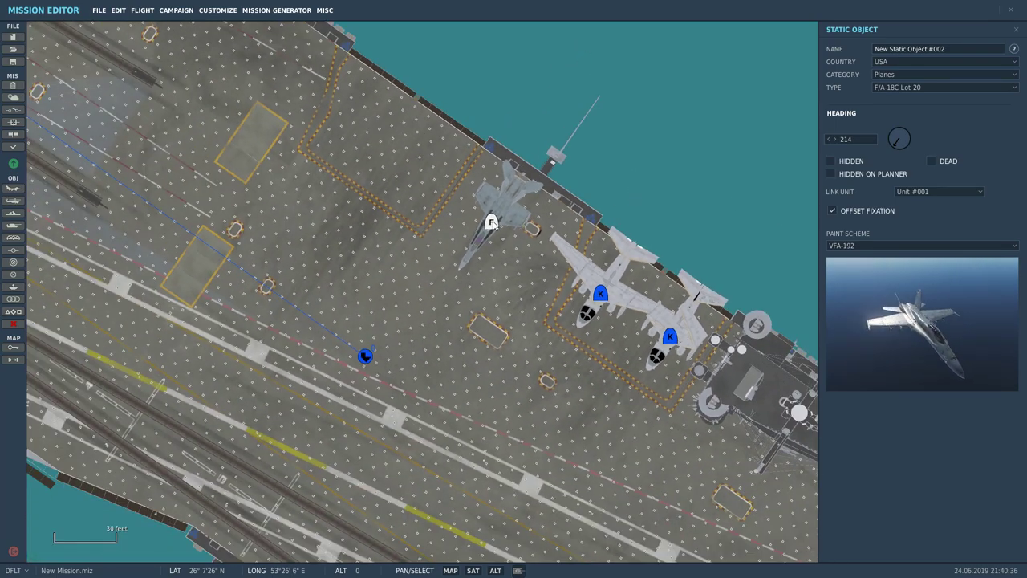
key("ctrl+v")
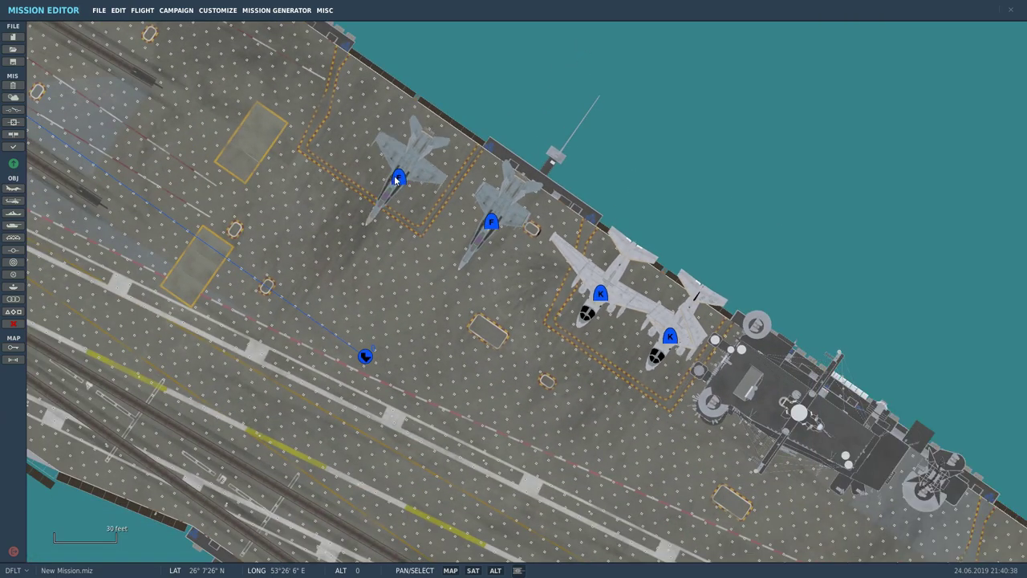
left_click_drag(396, 180, 431, 178)
left_click(367, 137)
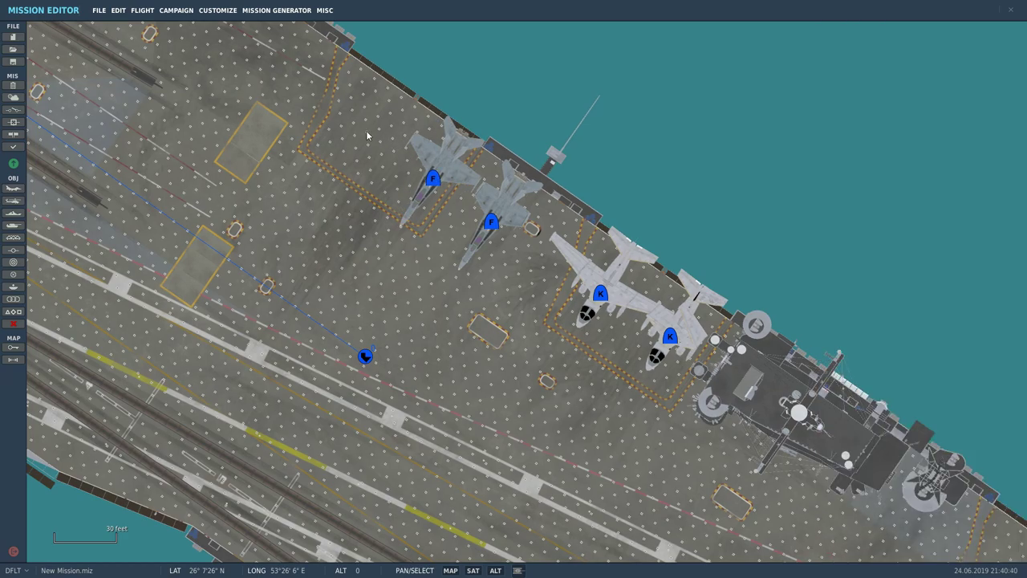
left_click(367, 137)
left_click(366, 136)
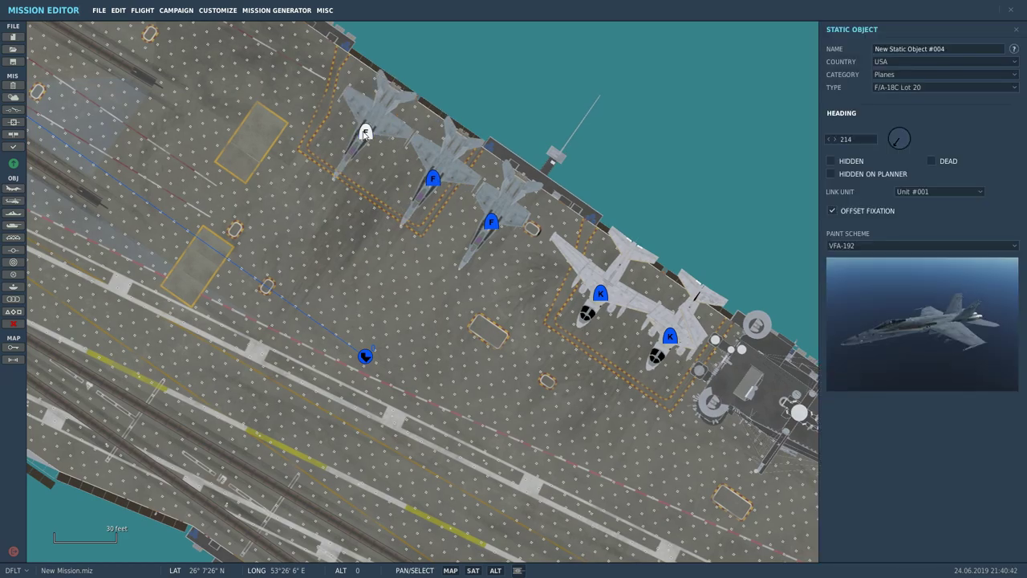
Paste another F/A-18C on the grey deck area beside the crane aft of the island and turn it to heading 128.
scroll(618, 165, "down", 3)
left_click_drag(618, 165, 246, 39)
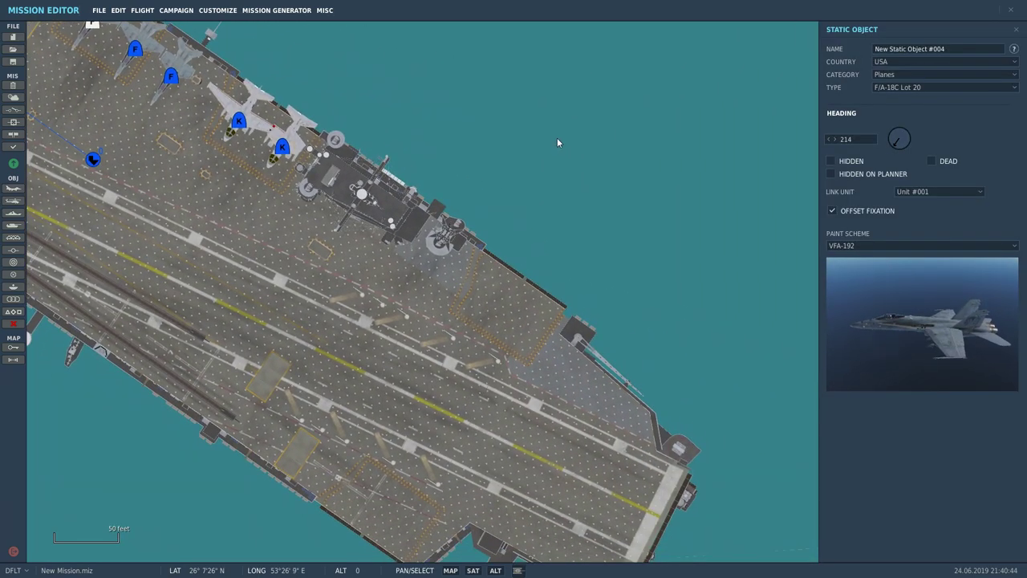
left_click_drag(557, 140, 584, 62)
scroll(674, 333, "up", 3)
left_click_drag(677, 337, 497, 409)
scroll(497, 409, "up", 2)
left_click_drag(576, 316, 758, 306)
left_click(406, 307)
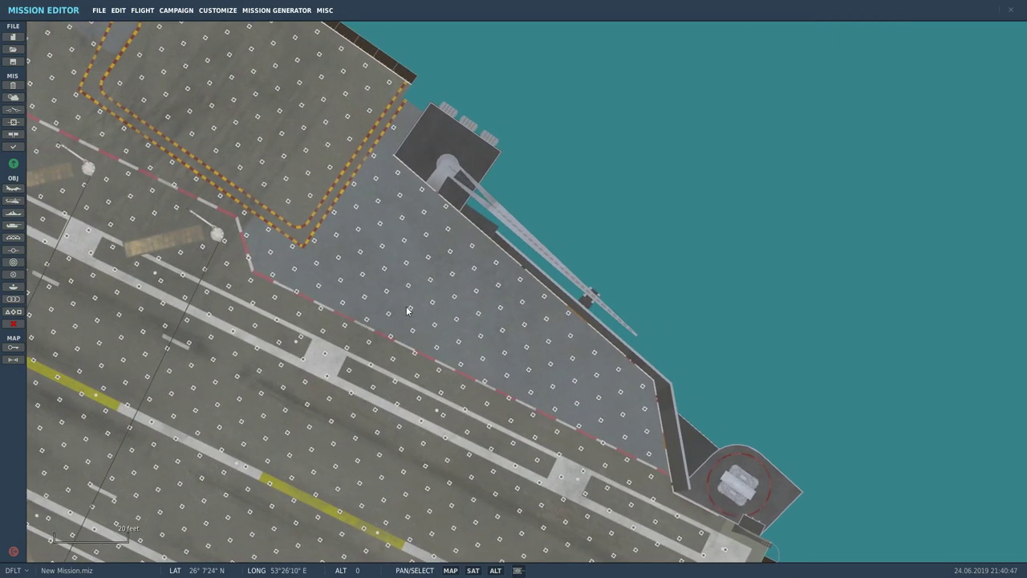
key("ctrl+v")
left_click(402, 306)
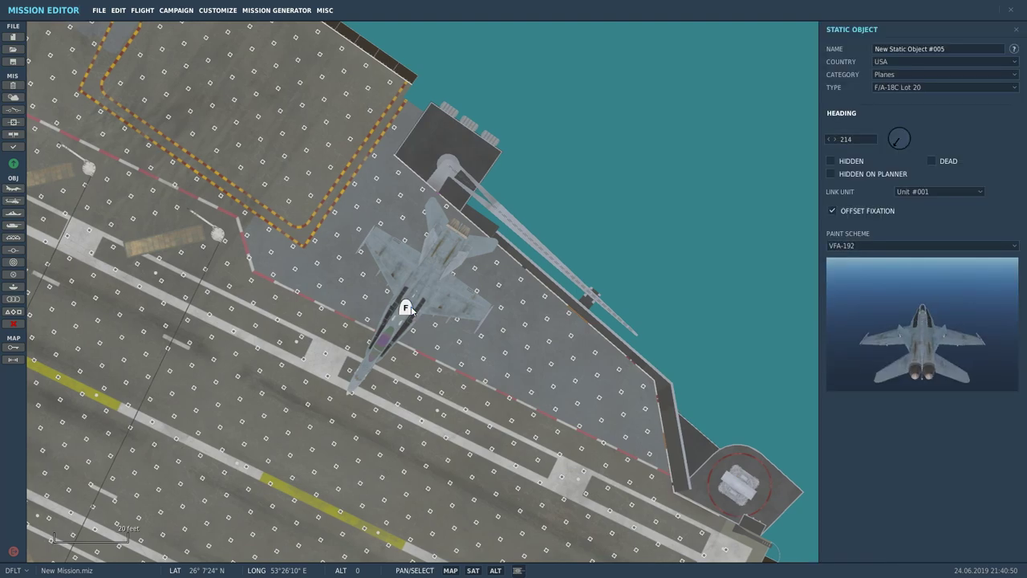
left_click_drag(895, 145, 911, 142)
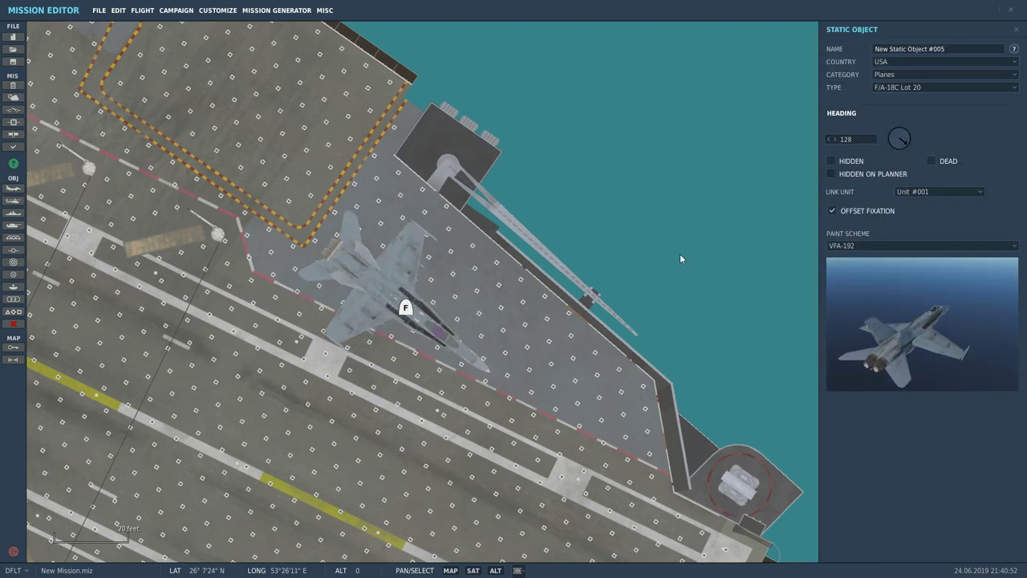
Change the type of the aircraft beside the crane to F-14A.
left_click(887, 86)
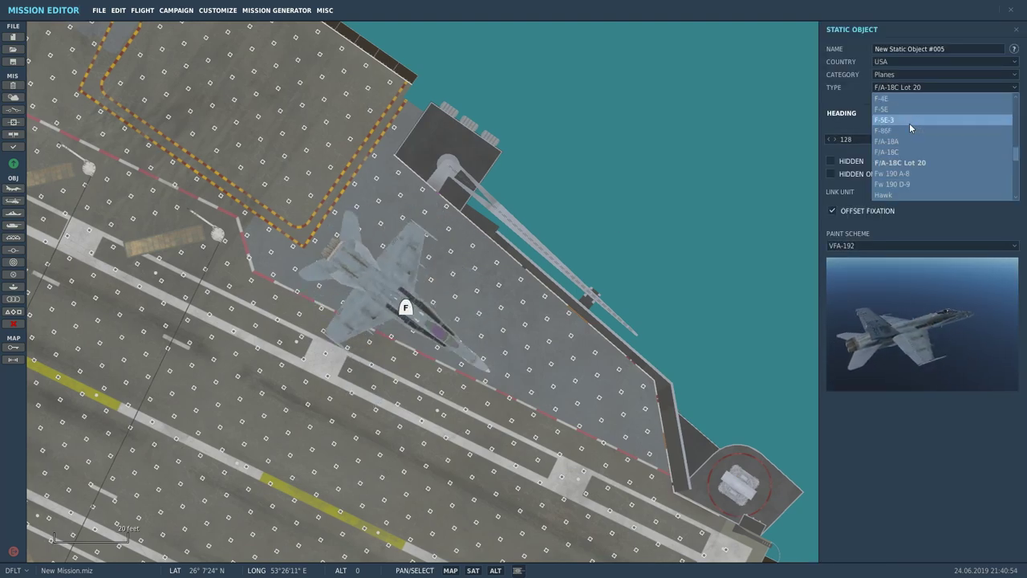
scroll(909, 123, "up", 5)
scroll(897, 118, "up", 2)
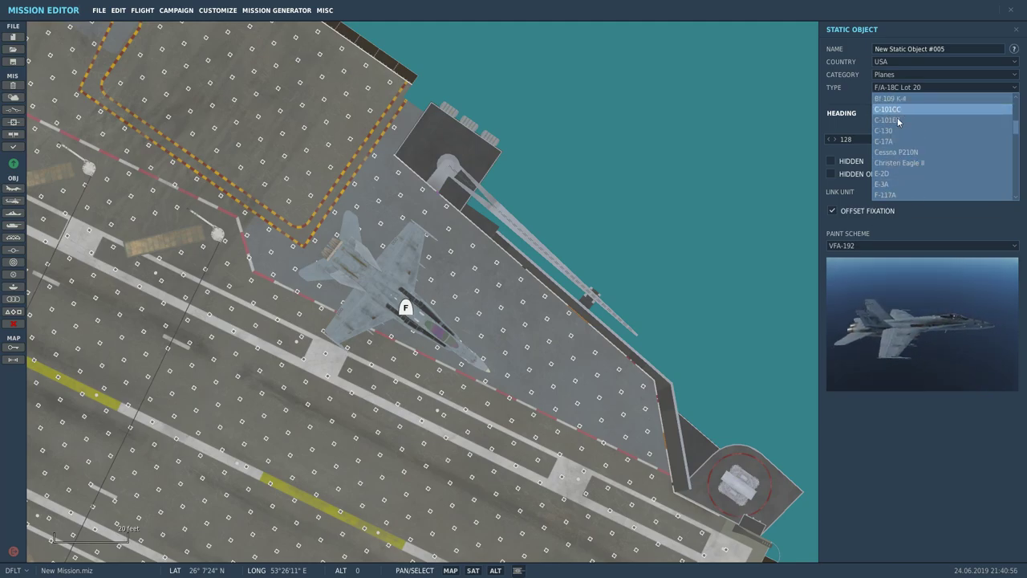
scroll(897, 127, "down", 3)
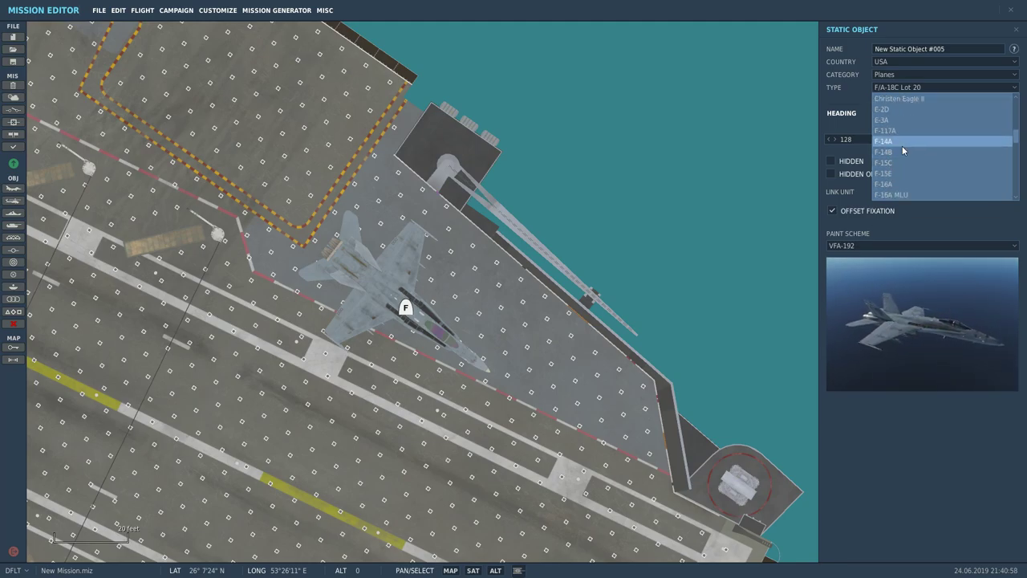
left_click(902, 142)
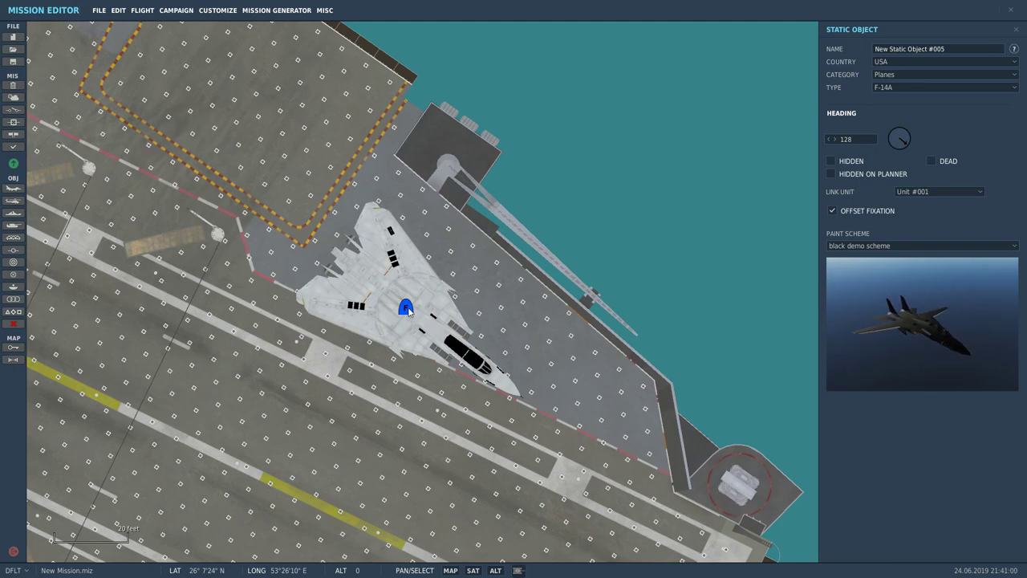
Turn the F-14A to heading 274 and position it on the grey area with its tail against the starboard deck edge.
left_click_drag(408, 312, 433, 288)
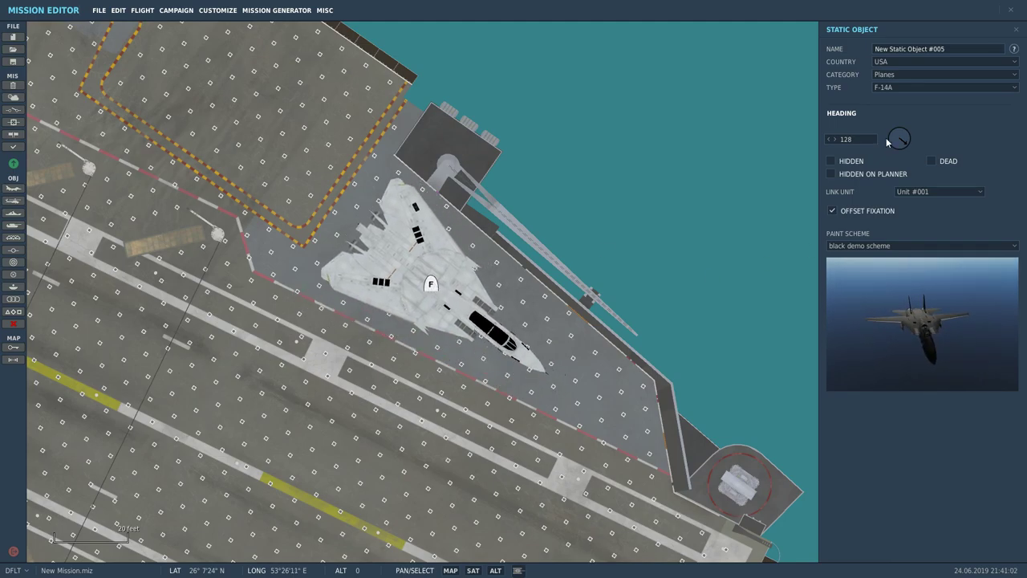
left_click_drag(886, 142, 865, 139)
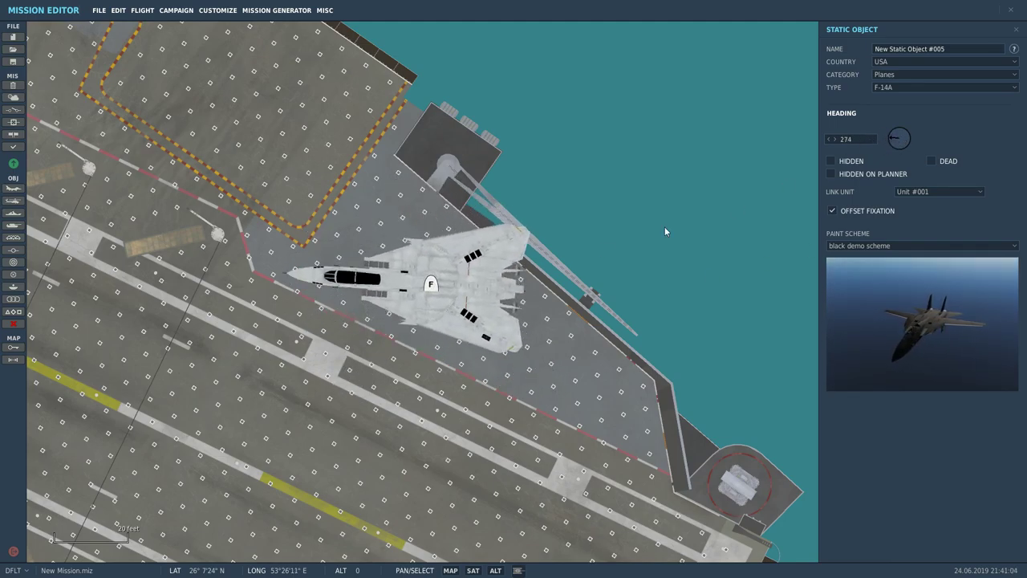
left_click(424, 281)
left_click_drag(427, 286, 410, 275)
Examine the F-14A's parking position against the landing area line, and check the rest of the deck and its parked aircraft.
scroll(164, 239, "up", 1)
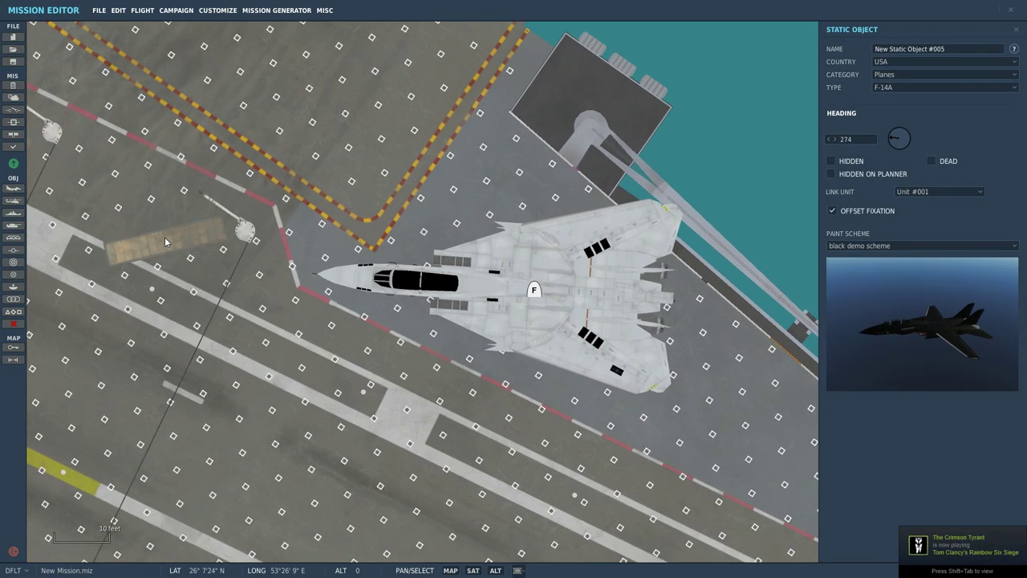
scroll(540, 379, "down", 1)
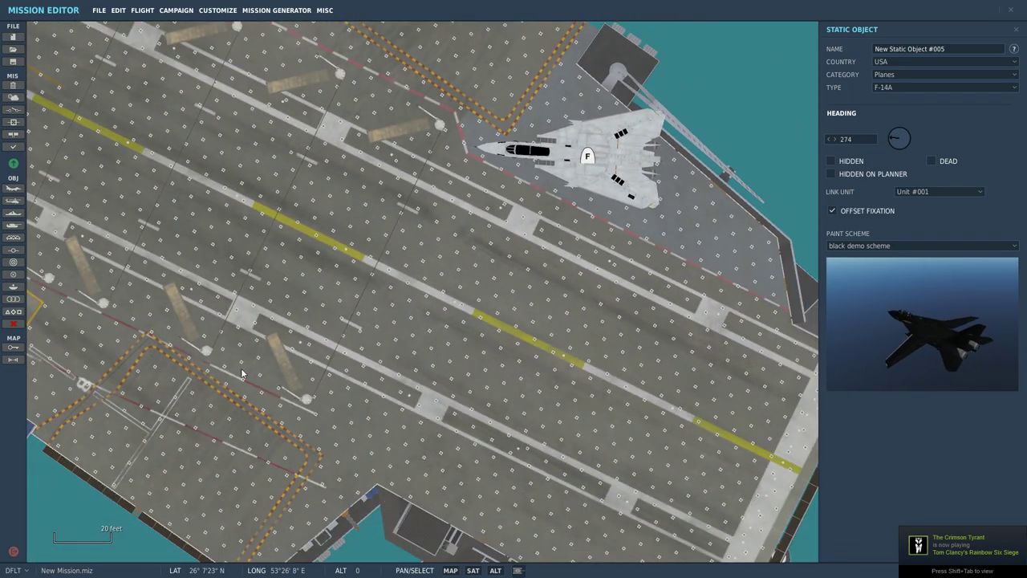
scroll(505, 461, "down", 1)
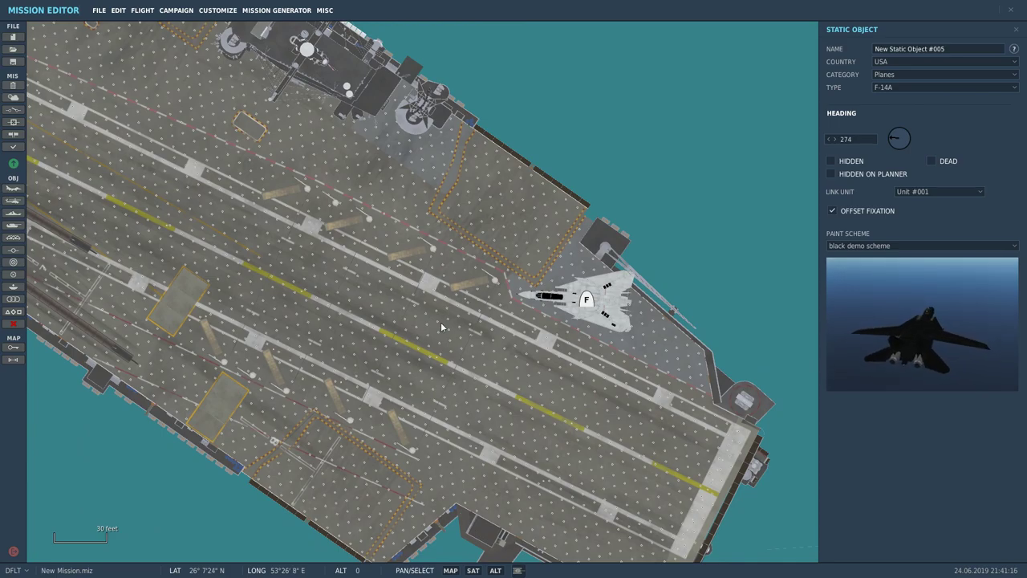
left_click_drag(223, 186, 702, 317)
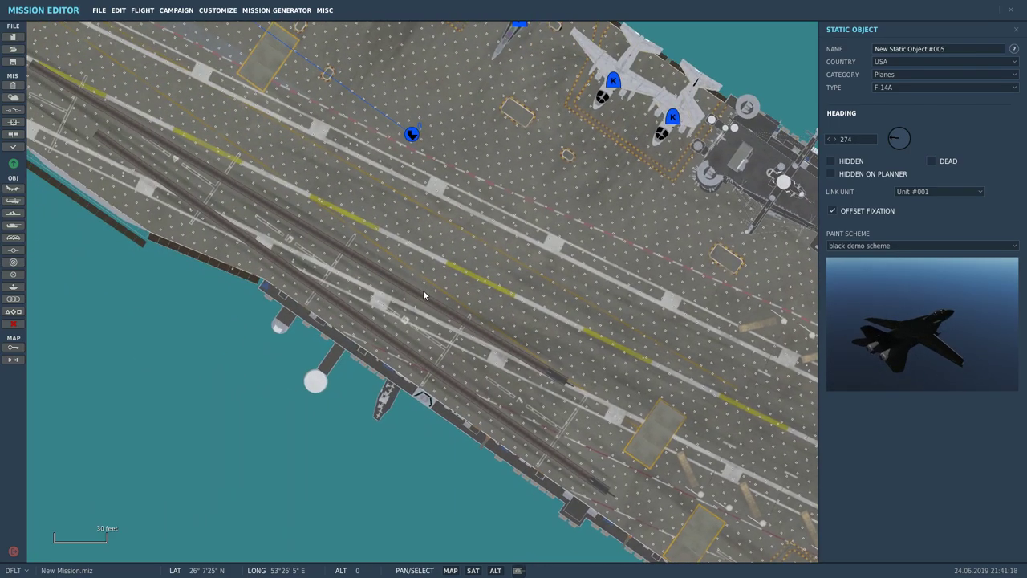
left_click_drag(632, 221, 564, 416)
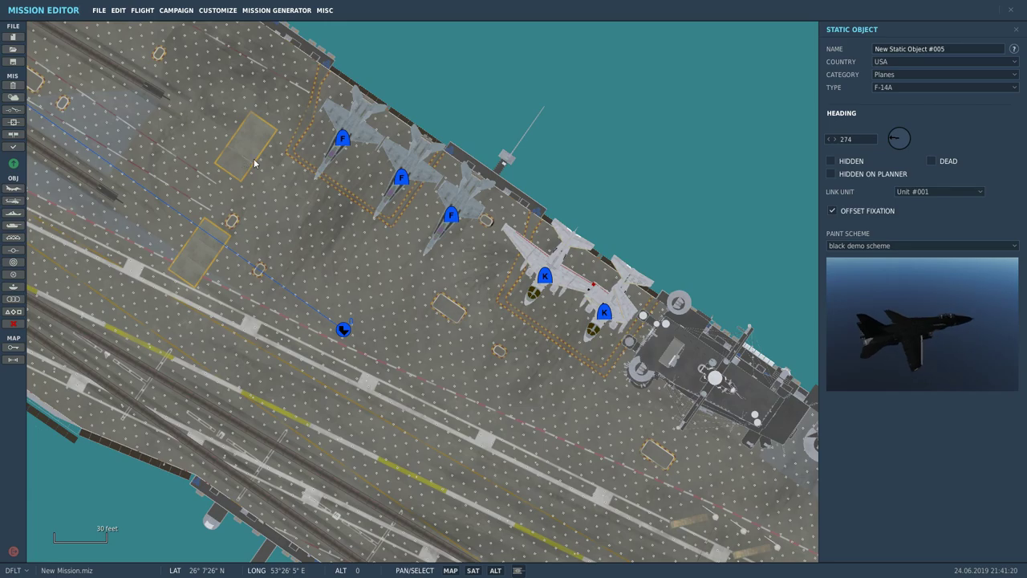
left_click_drag(746, 227, 334, 27)
scroll(642, 416, "up", 6)
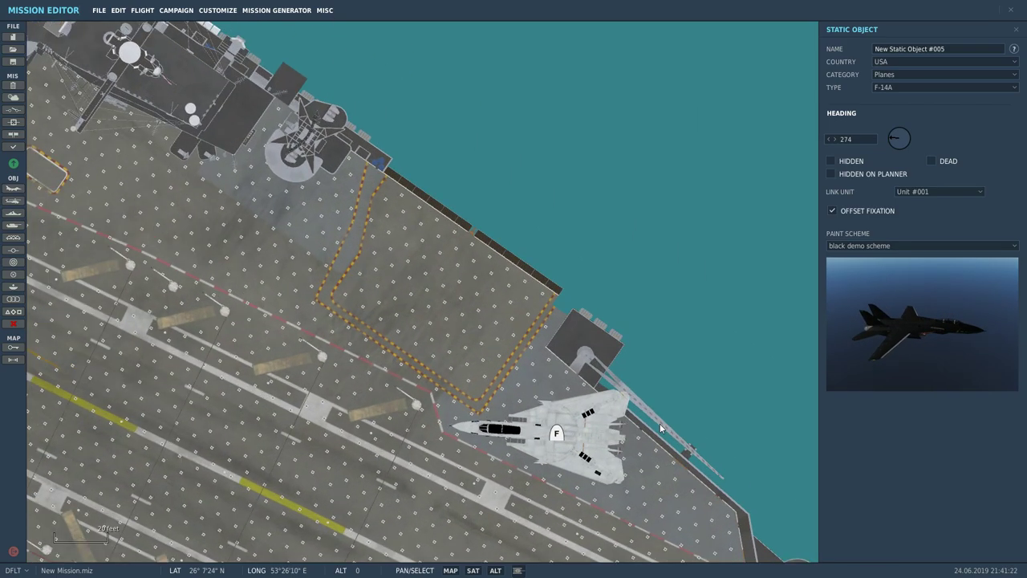
left_click_drag(682, 358, 713, 197)
scroll(714, 198, "down", 1)
scroll(713, 195, "down", 1)
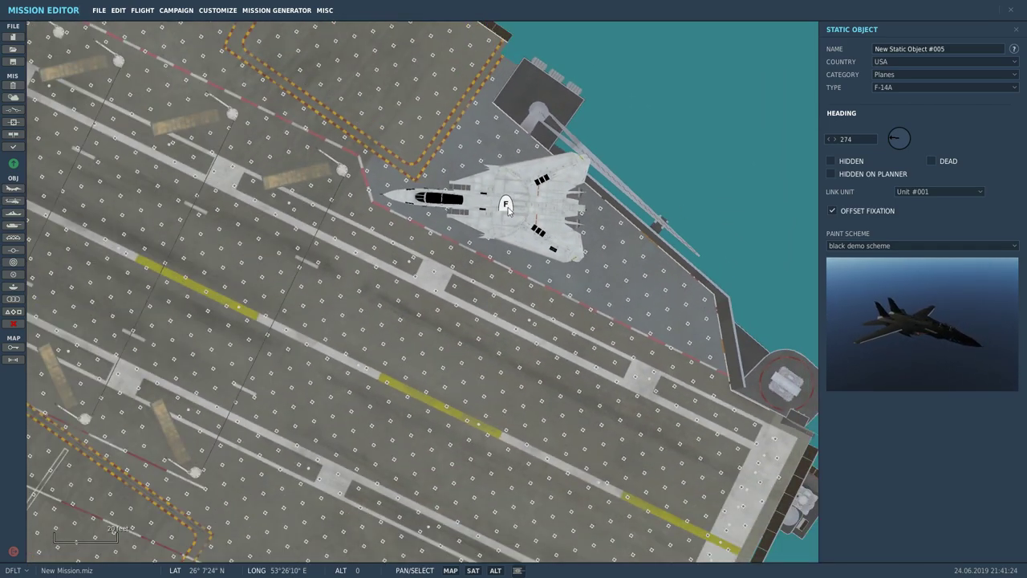
left_click(467, 280)
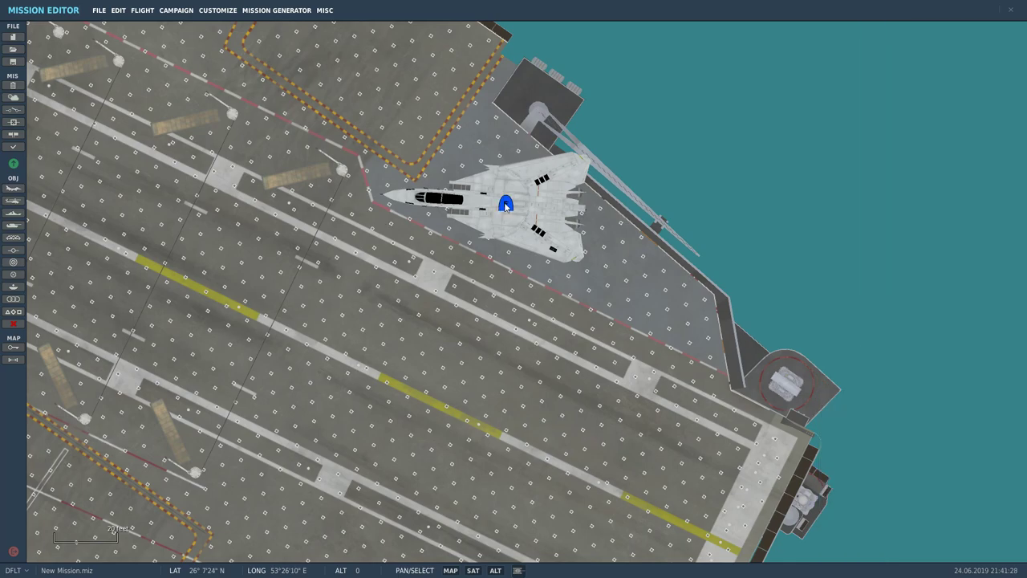
Nudge the F-14A closer to the starboard deck edge and paste a second F-14A aft of it on the grey area.
mouse_move(504, 204)
left_mouse_down()
mouse_move(584, 275)
mouse_move(502, 194)
mouse_move(506, 201)
left_mouse_up()
left_click(405, 367)
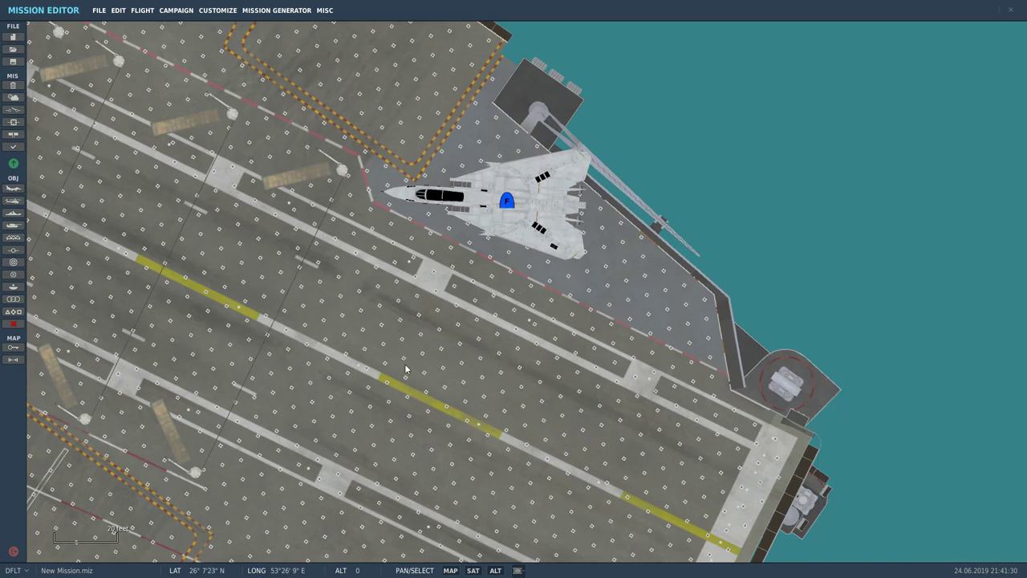
left_click(406, 369)
left_click_drag(406, 370, 646, 279)
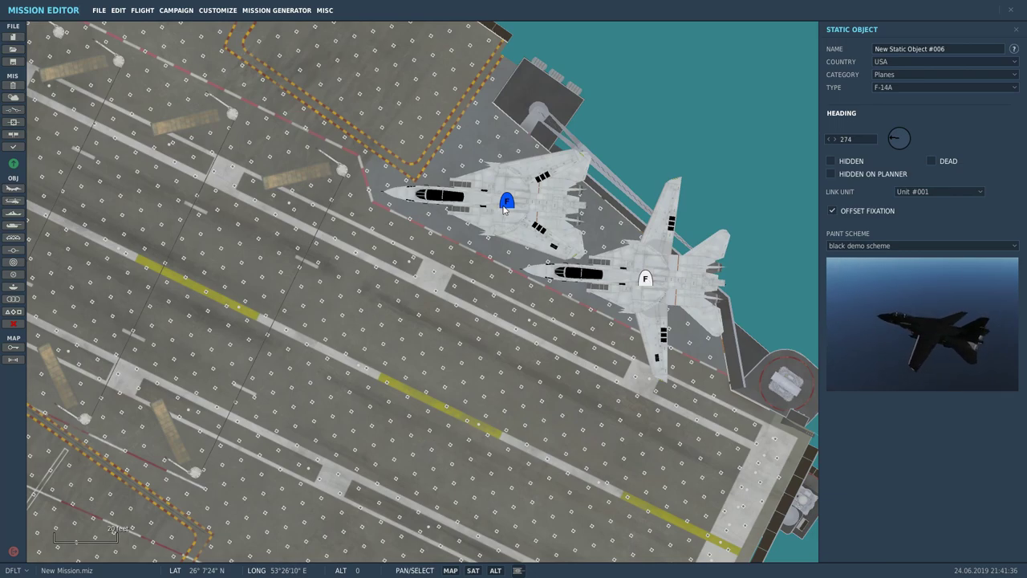
Paste another F-14A on the starboard aft elevator, turn it to heading 222 and shift its tail towards the deck edge.
left_click_drag(511, 203, 505, 199)
left_click_drag(385, 72, 455, 163)
left_click(422, 143)
left_click_drag(889, 140, 890, 152)
left_click(454, 166)
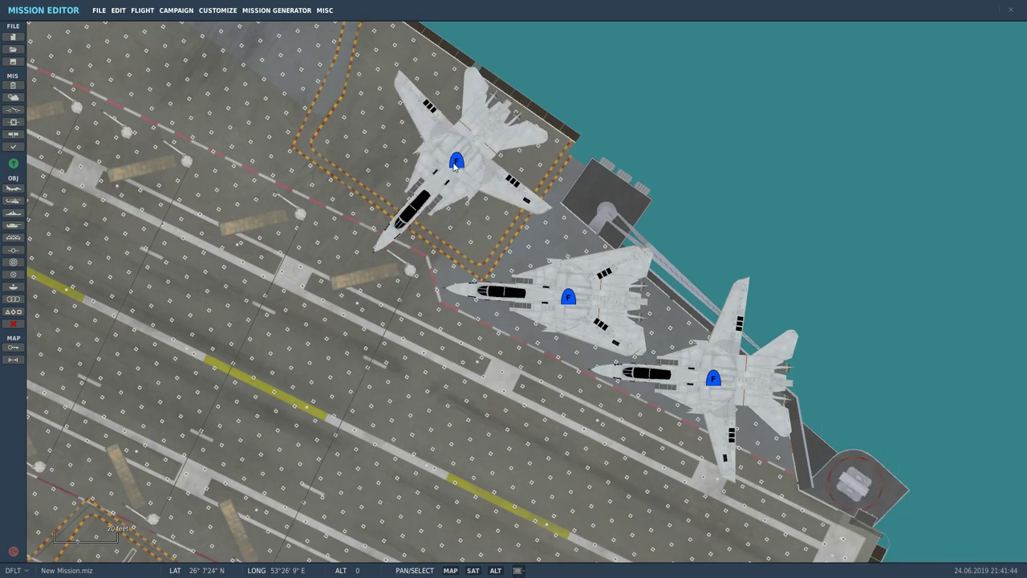
left_click(458, 162)
left_click_drag(458, 163, 482, 139)
Paste an F-14A on the open deck inboard of the island, beside the small rectangular hatch.
left_click_drag(647, 106, 738, 176)
left_click_drag(590, 73, 655, 186)
scroll(660, 195, "down", 2)
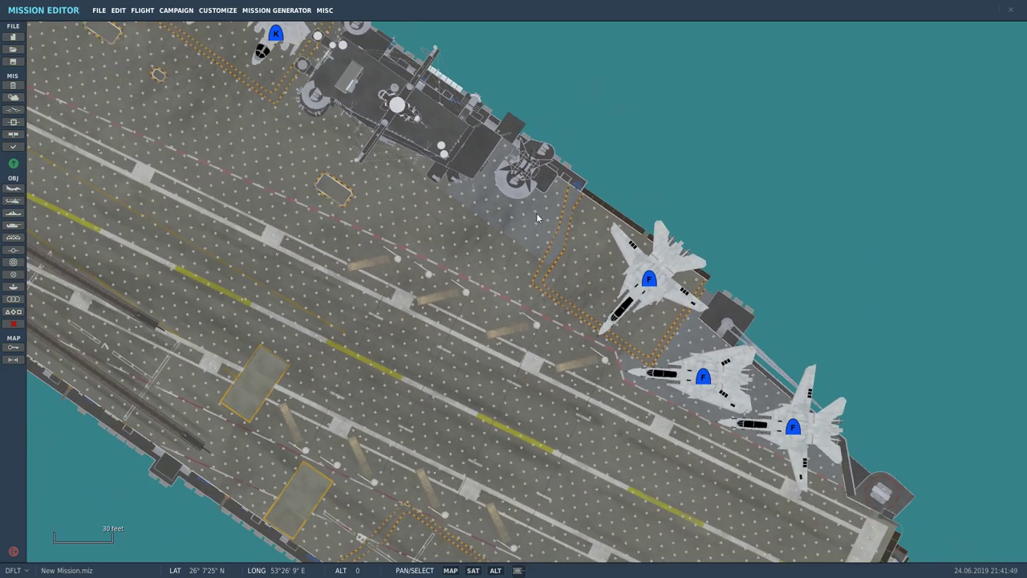
left_click_drag(479, 170, 655, 262)
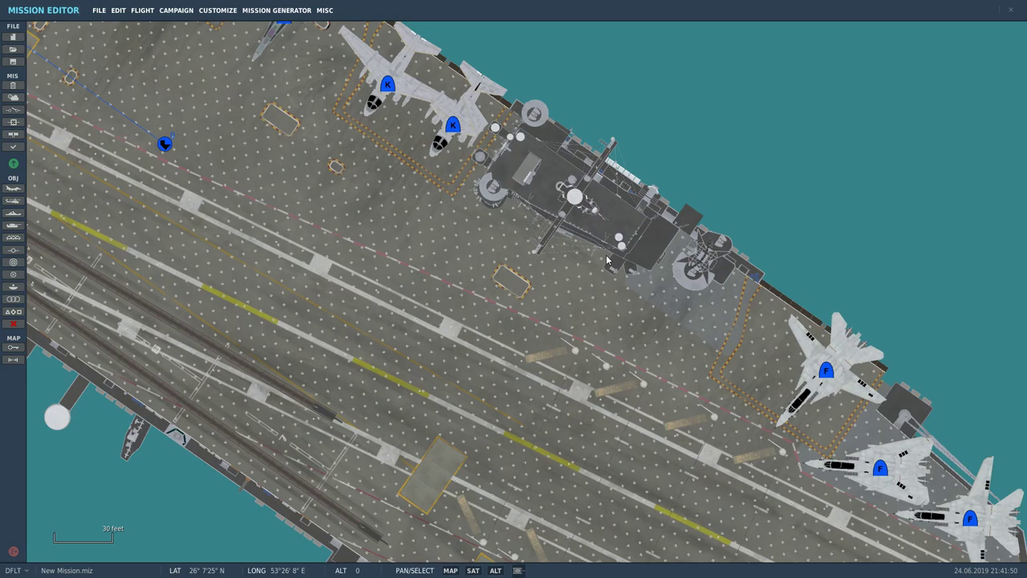
left_click(830, 362)
left_click(471, 294)
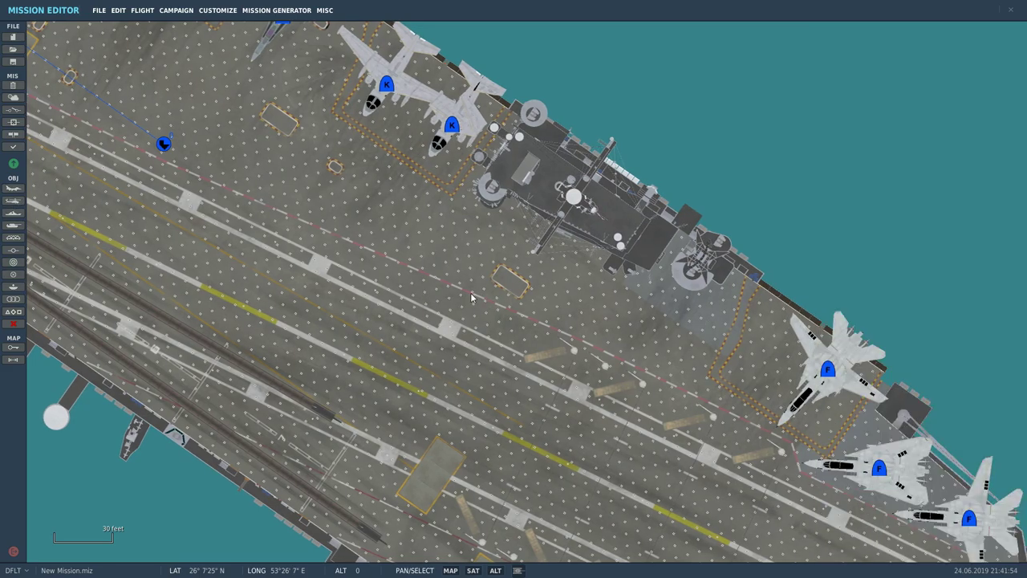
key("ctrl+v")
left_click(473, 294)
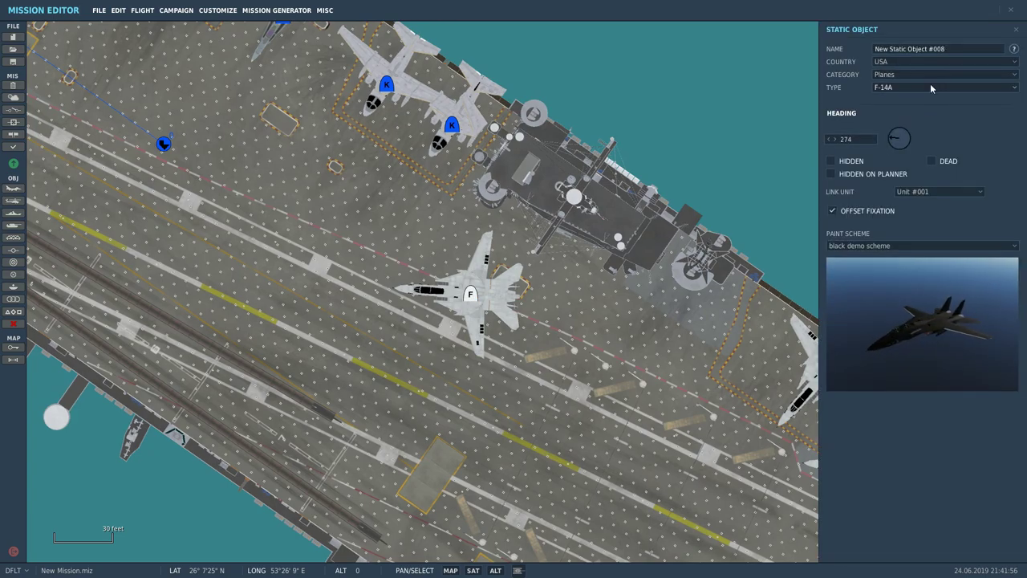
Change the category of the static object inboard of the island to Helicopters.
left_click(930, 85)
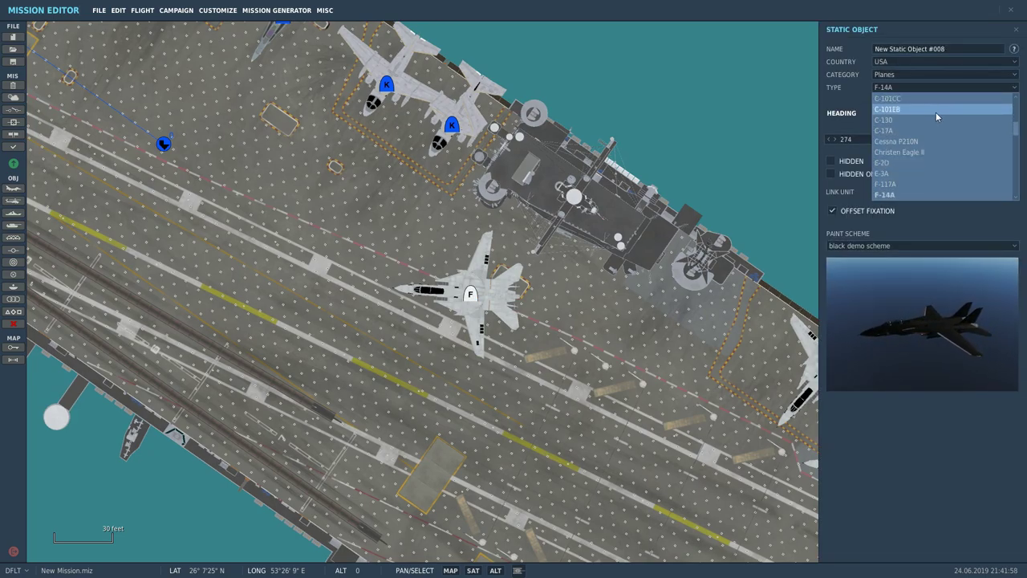
left_click(917, 74)
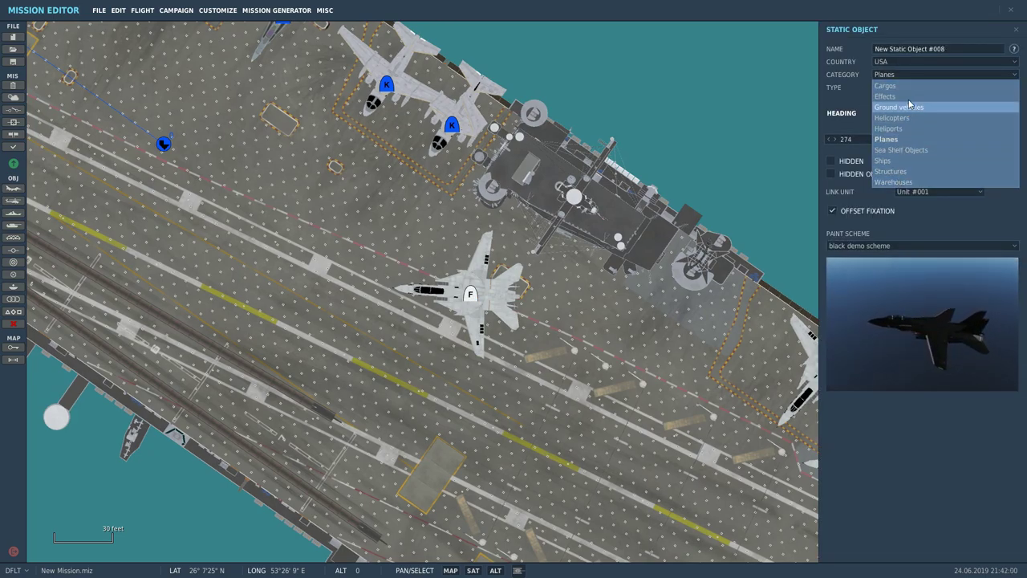
left_click(908, 129)
left_click(907, 75)
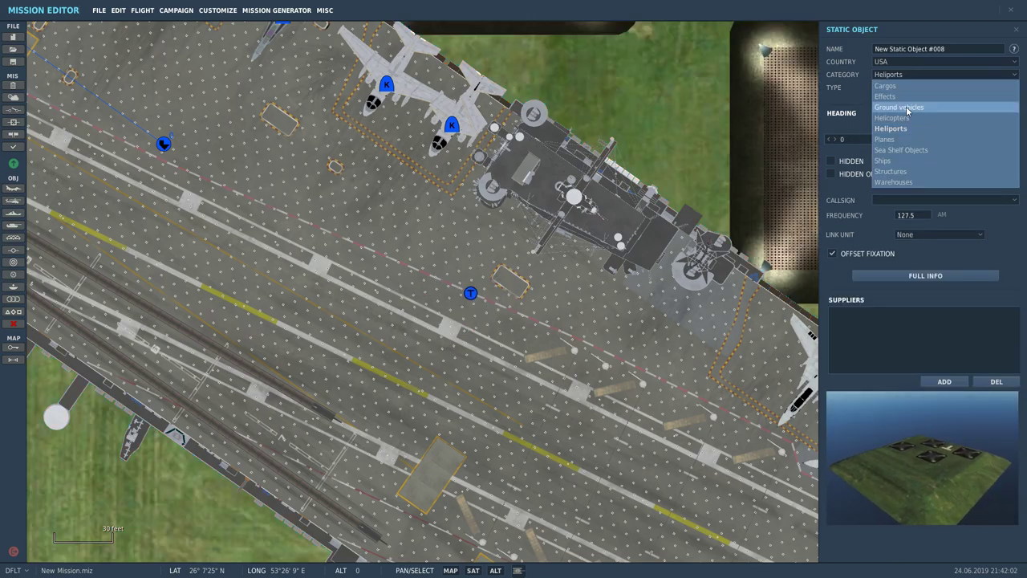
left_click(907, 117)
Try UH-60A and UH-1H as the helicopter's type and check the UH-1H's paint schemes.
left_click(914, 87)
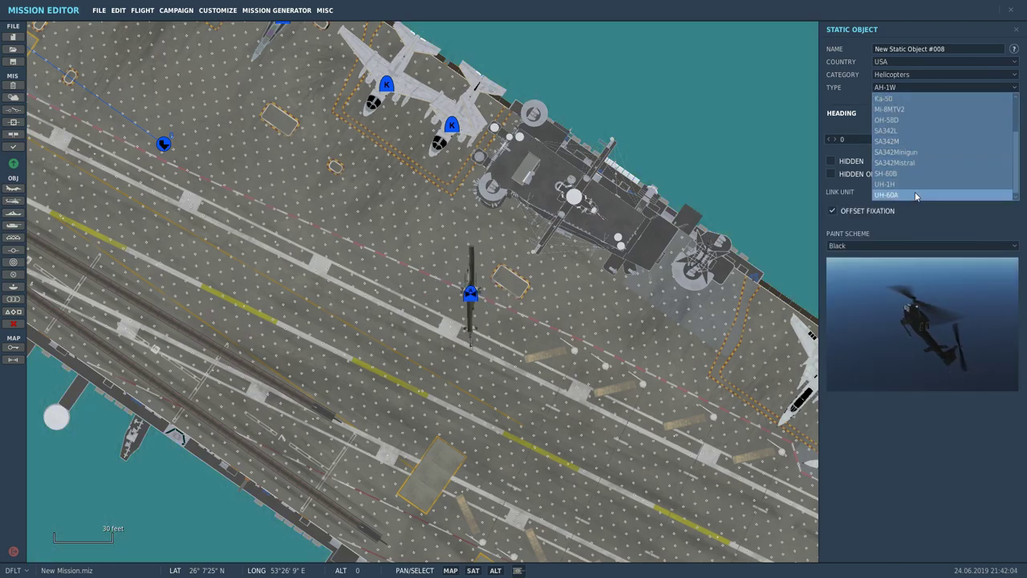
scroll(920, 129, "up", 3)
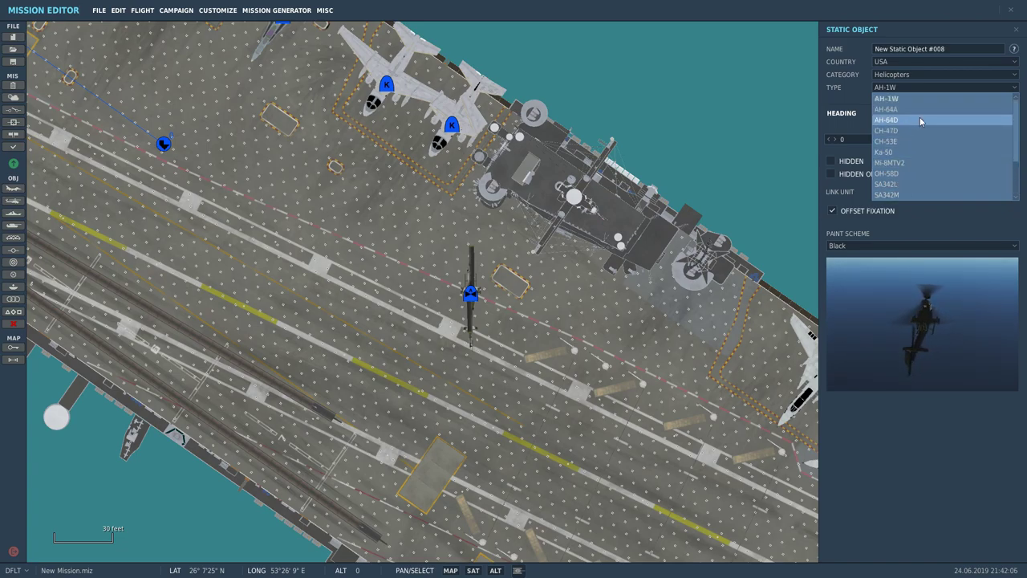
scroll(915, 170, "down", 3)
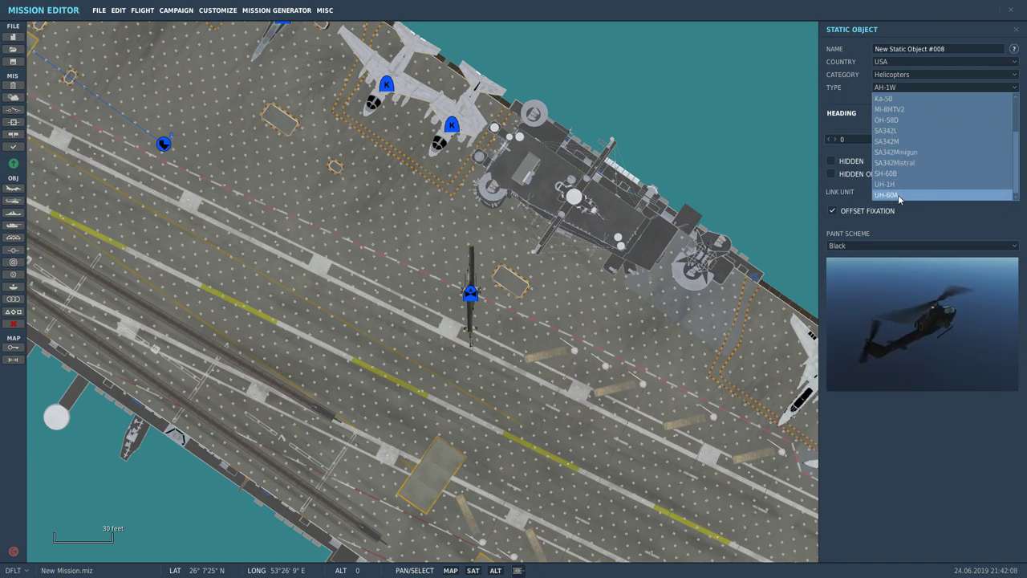
left_click(898, 195)
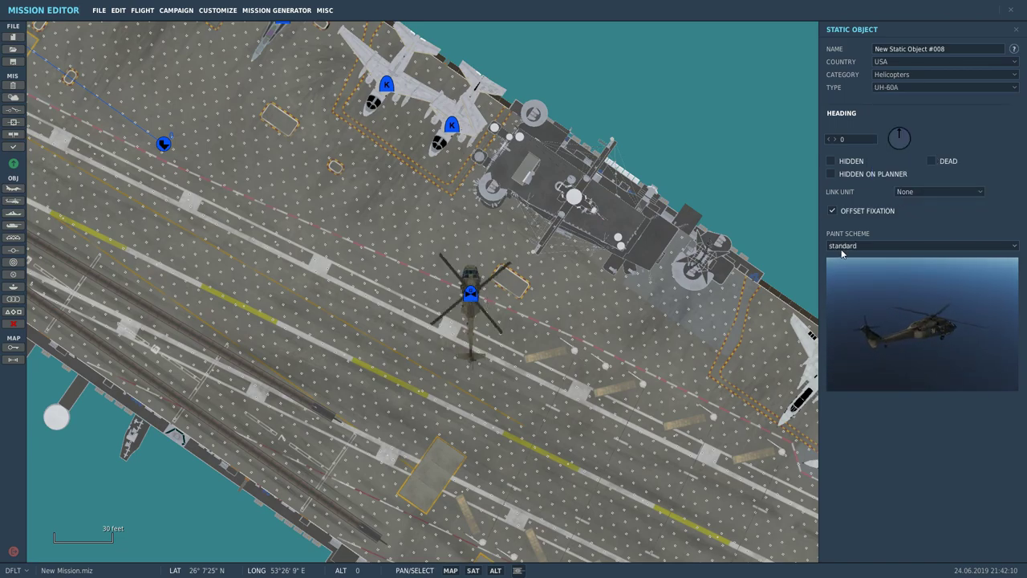
left_click(893, 87)
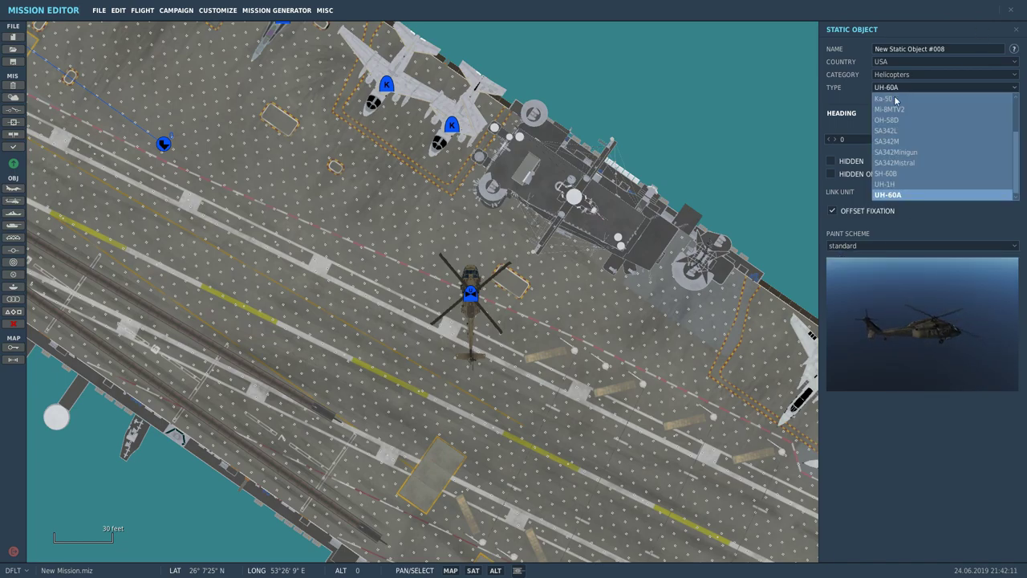
left_click(900, 188)
left_click(897, 246)
left_click(898, 246)
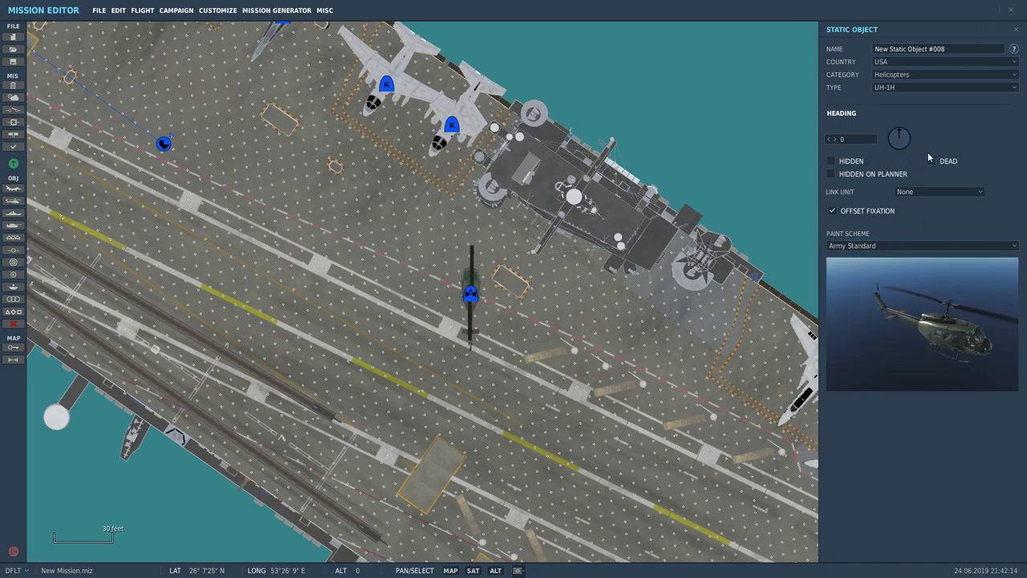
Set the helicopter's type to SH-60B and check its paint schemes.
left_click(923, 88)
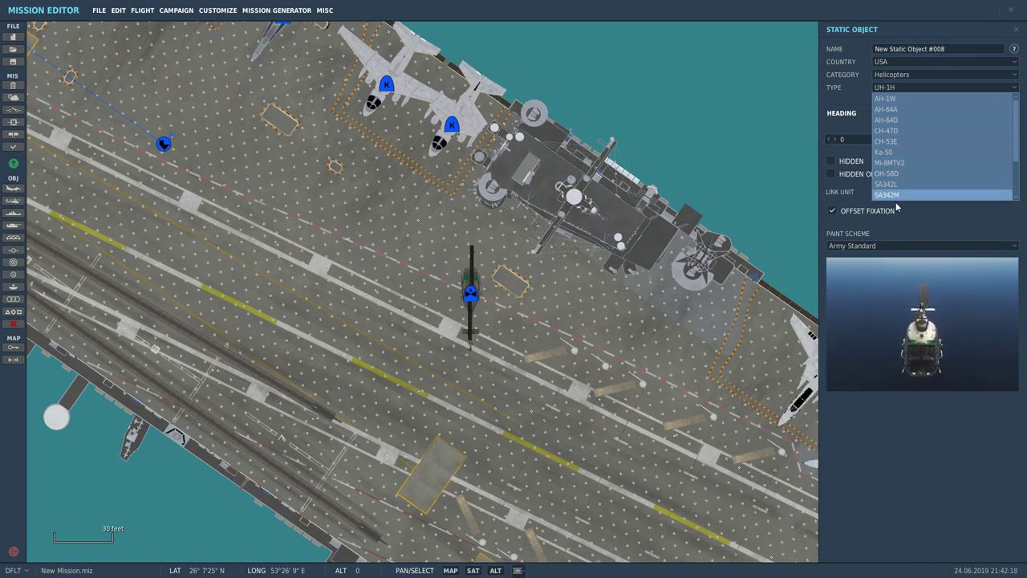
scroll(902, 160, "down", 2)
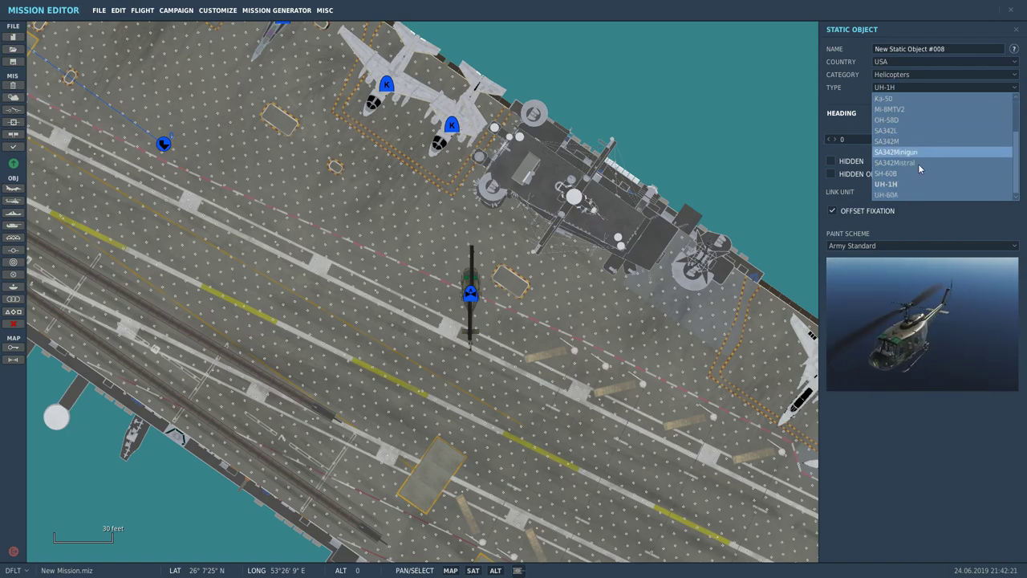
left_click(917, 178)
left_click(897, 246)
left_click(892, 248)
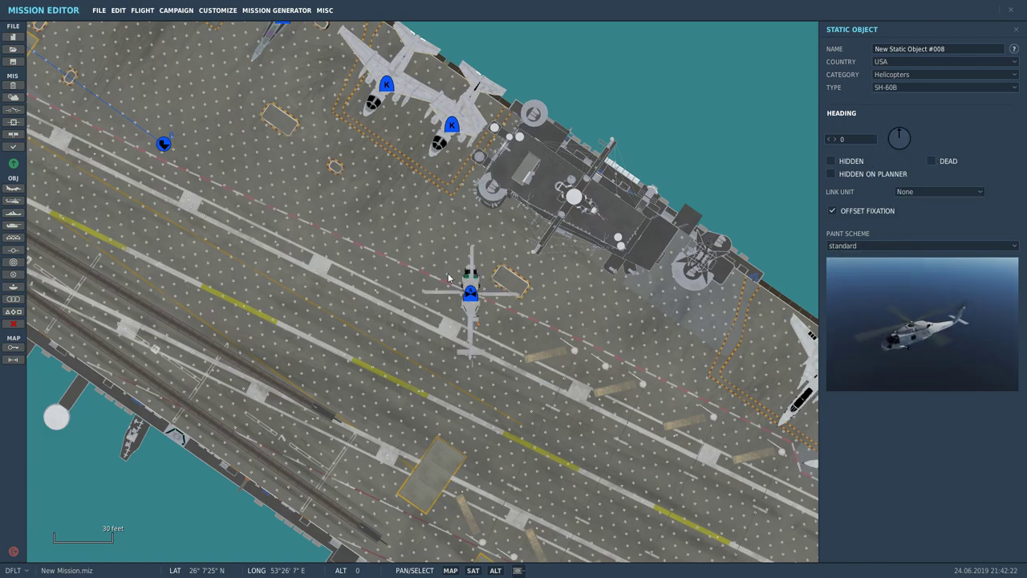
Move the SH-60B onto the small rectangular hatch inboard of the island and link it to Unit #001.
left_click(467, 289)
left_click(468, 294)
left_click(471, 293)
left_click_drag(471, 293, 517, 265)
left_click(929, 195)
left_click(896, 206)
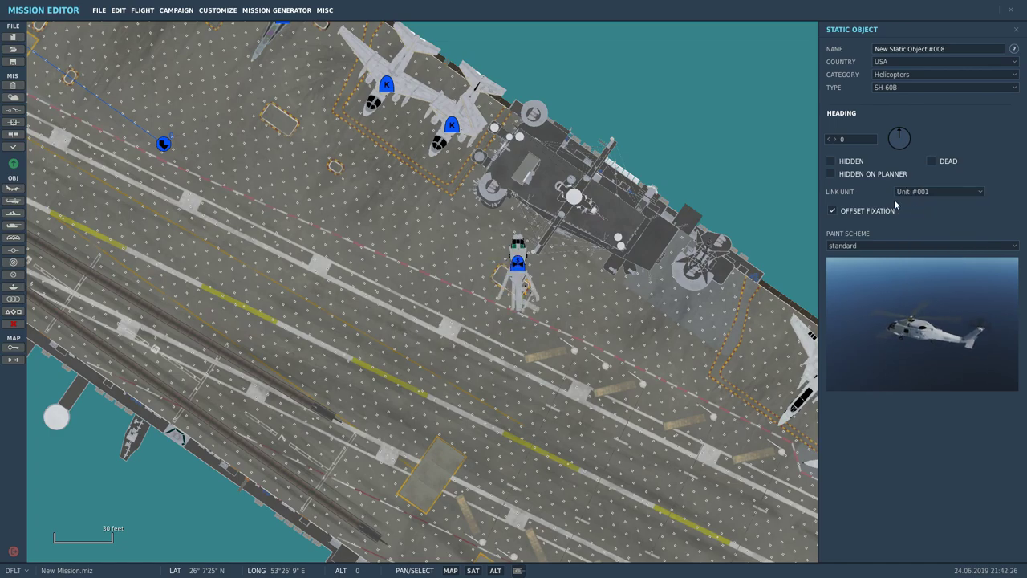
Move the SH-60B forward of the rectangular hatch beside the island and turn it to heading 257.
left_click_drag(518, 264, 478, 249)
left_click_drag(909, 149, 879, 146)
scroll(576, 239, "up", 2)
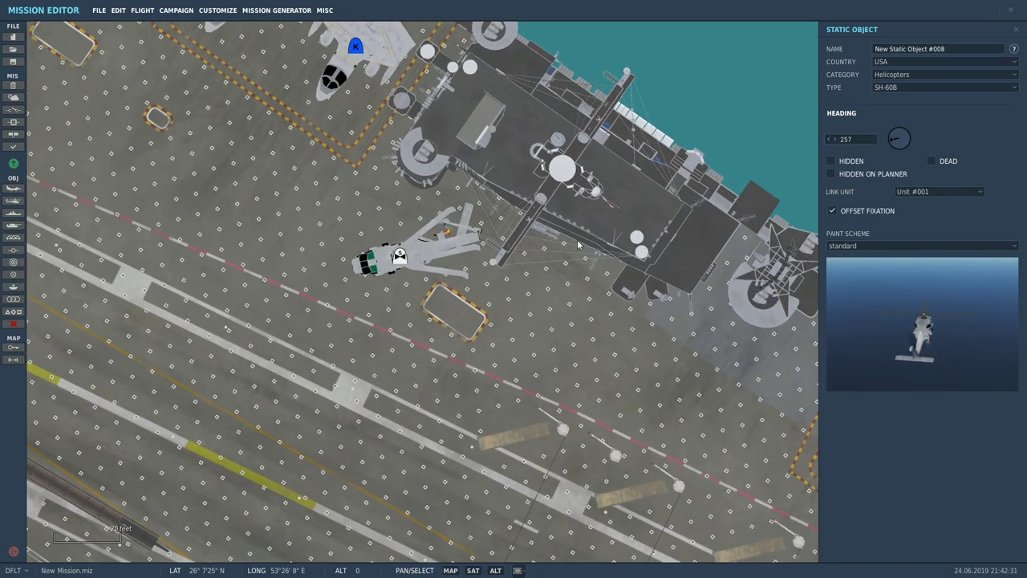
left_click(530, 336)
left_click(532, 341)
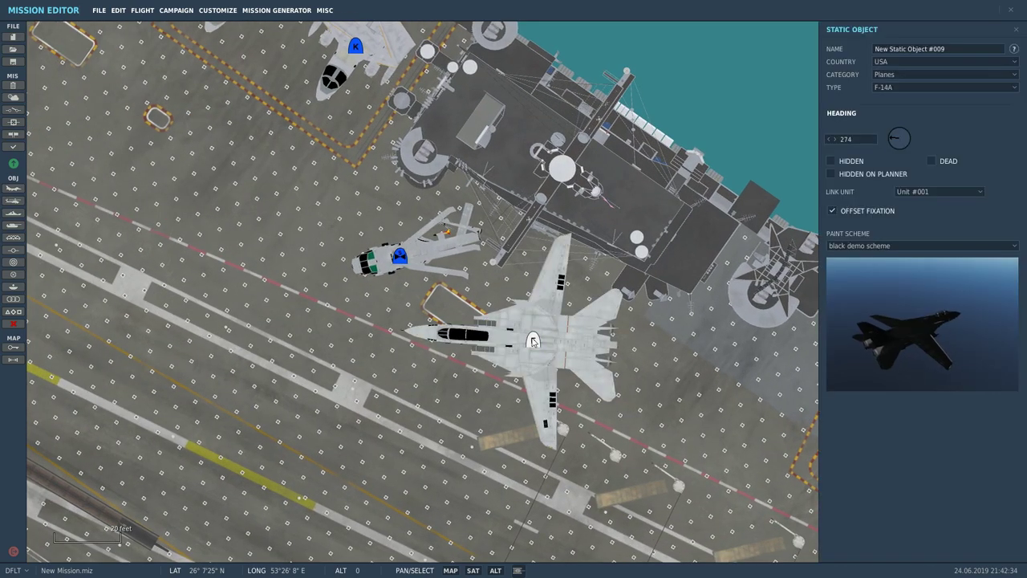
left_click_drag(533, 341, 527, 334)
key("Delete")
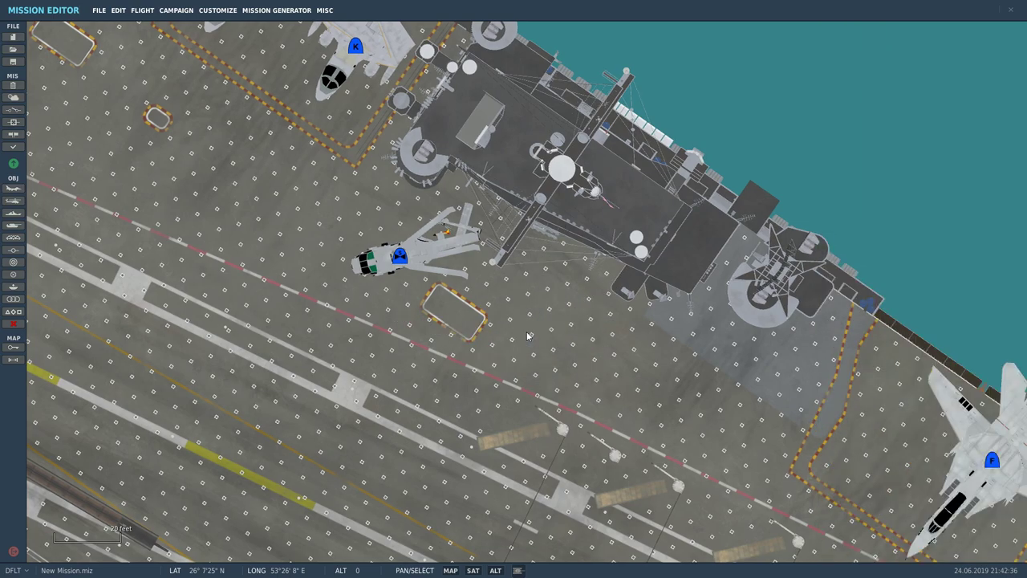
Paste a copy of the SH-60B beside the island, just aft of the rectangular hatch.
left_click(399, 255)
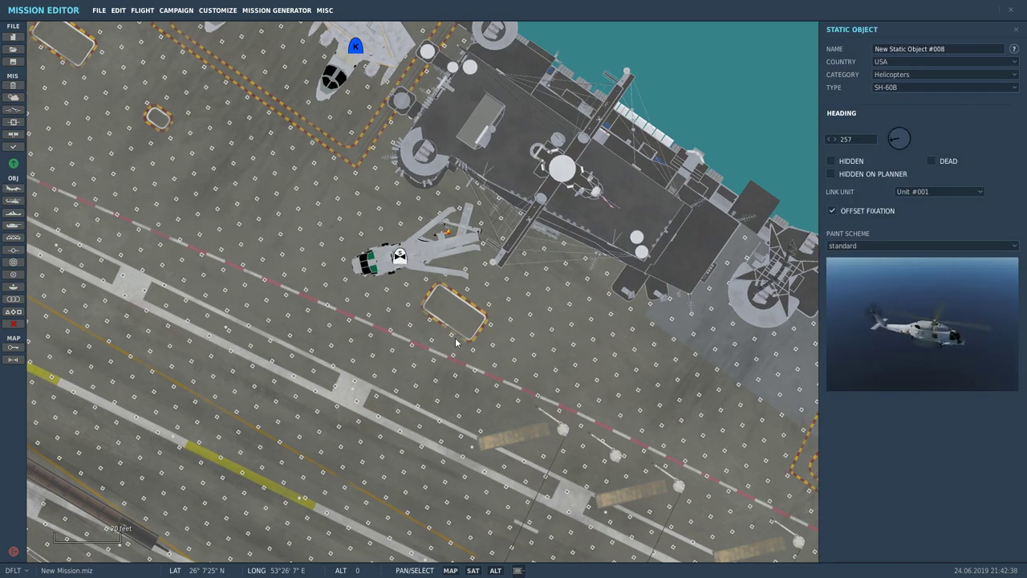
left_click(532, 335)
key("ctrl+v")
left_click_drag(540, 331, 528, 325)
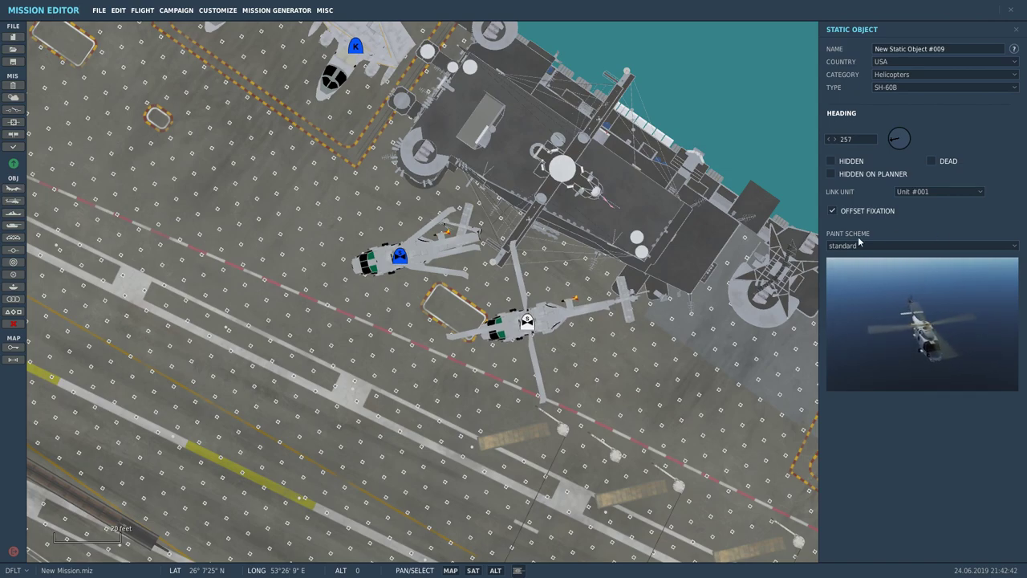
Examine the settings and link unit of the F-14As, SH-60Bs and S-3B Tankers parked on the deck.
scroll(760, 289, "down", 5)
left_click_drag(816, 191, 526, 131)
left_click(631, 383)
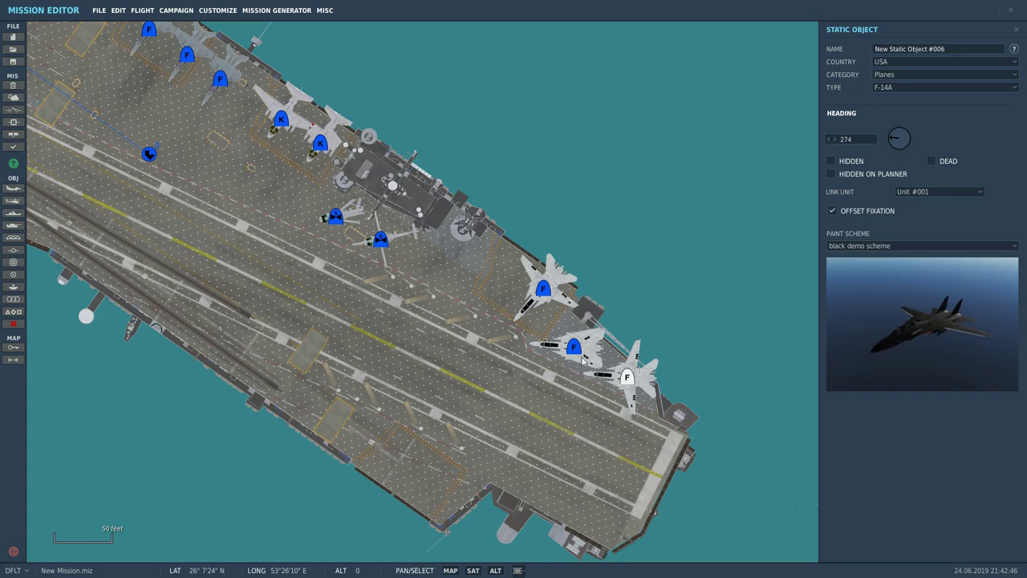
left_click(577, 352)
left_click(544, 292)
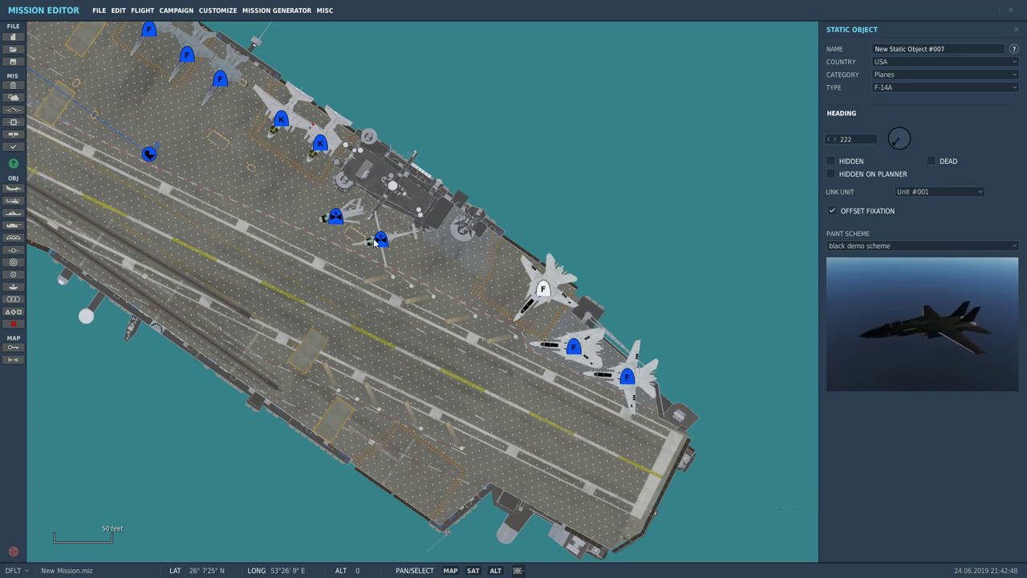
left_click(377, 241)
left_click(335, 217)
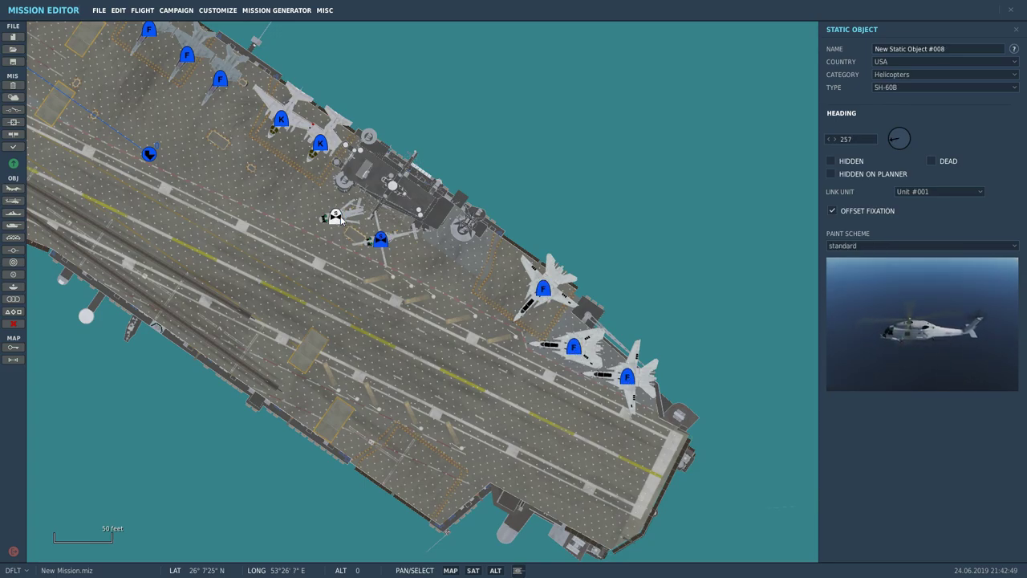
left_click(150, 155)
left_click(325, 151)
left_click(280, 121)
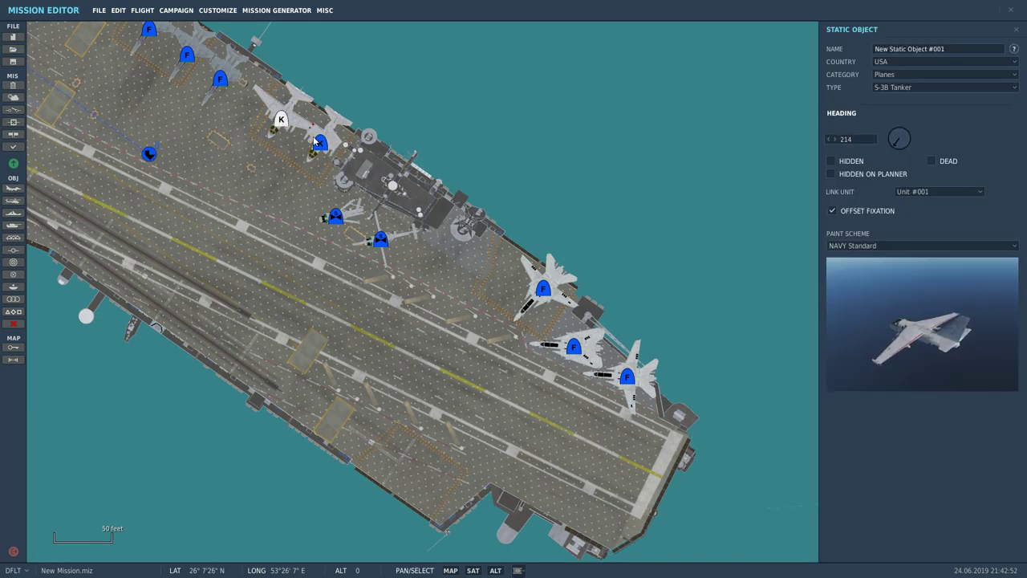
left_click(320, 144)
left_click(718, 245)
Paste a copy of the aftmost F-14A on the port aft elevator and turn it to heading 41.
scroll(426, 375, "up", 2)
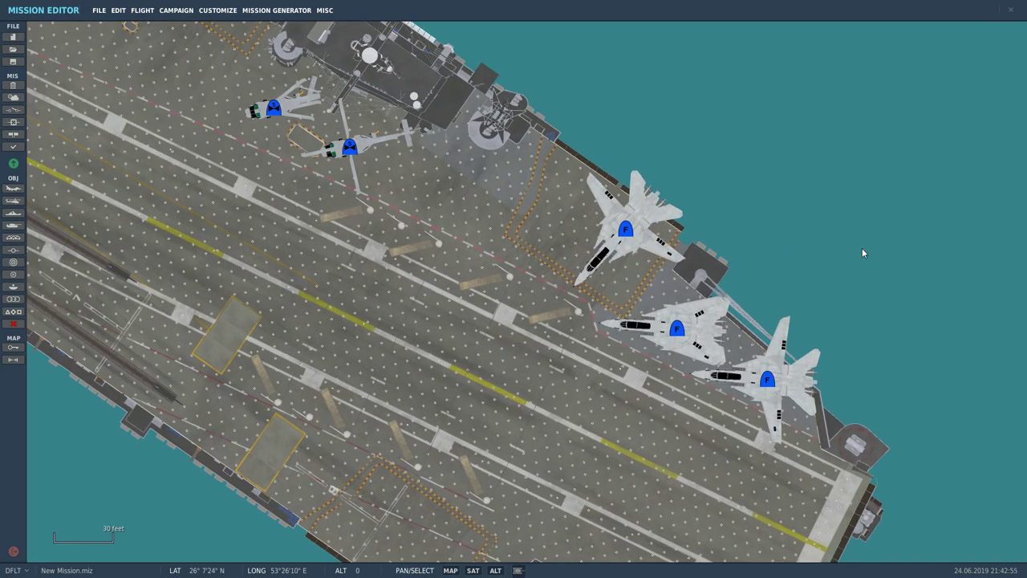
left_click_drag(938, 229, 885, 6)
scroll(407, 329, "up", 3)
scroll(719, 217, "down", 2)
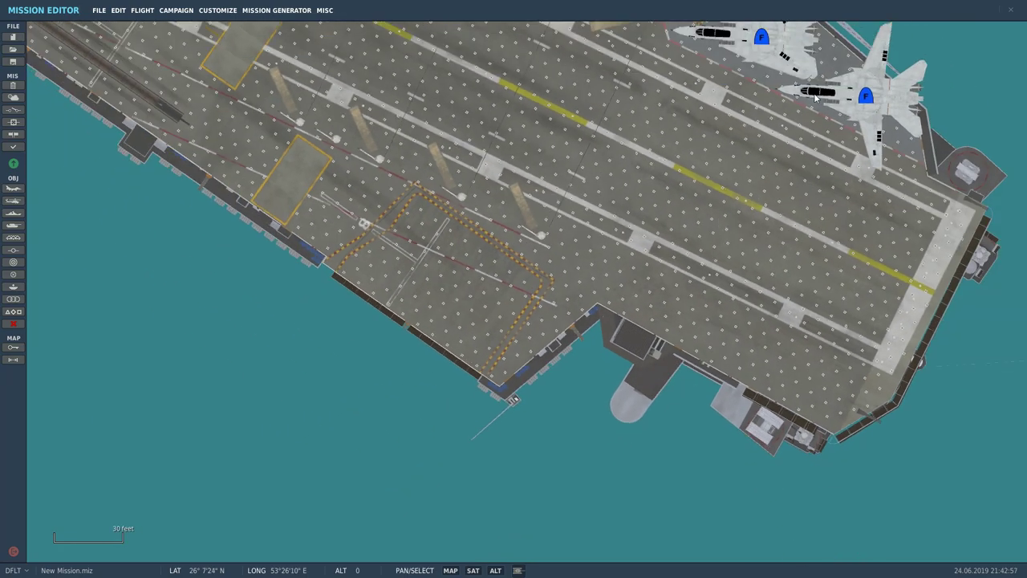
left_click(866, 96)
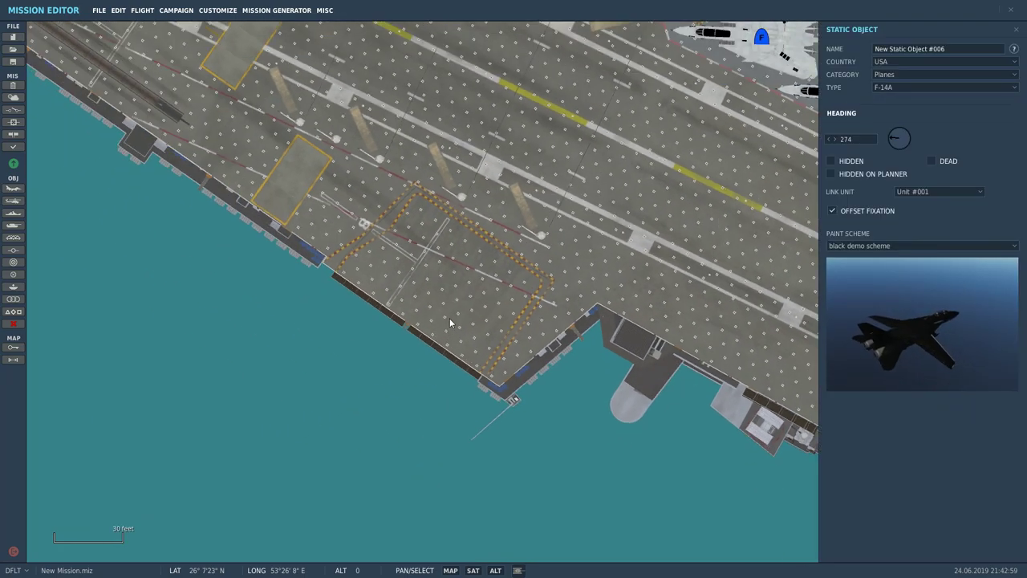
left_click(456, 282)
left_click(456, 285)
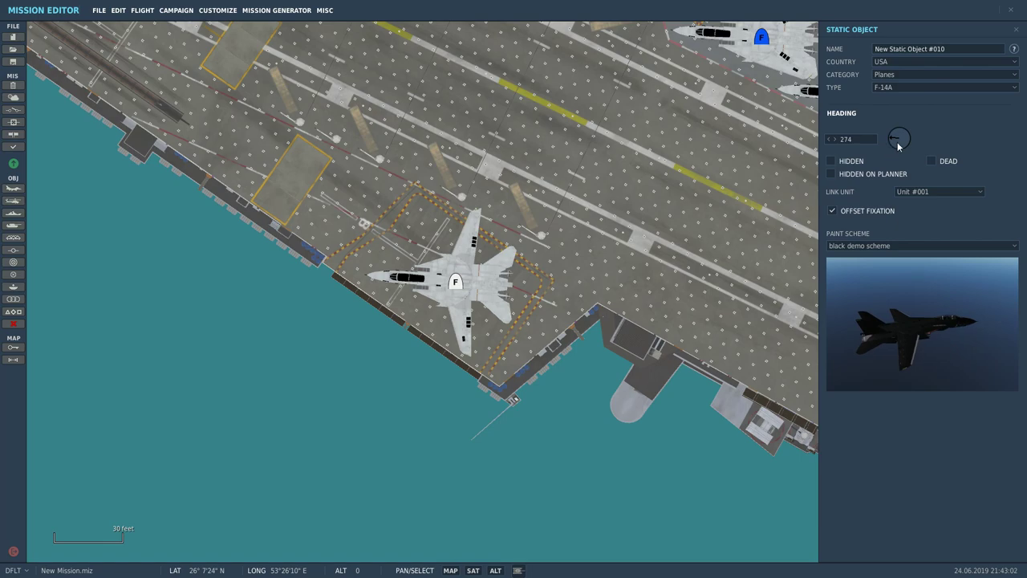
left_click_drag(898, 130, 909, 135)
Change the type of the static aircraft on the port aft elevator to E-2D.
left_click(918, 85)
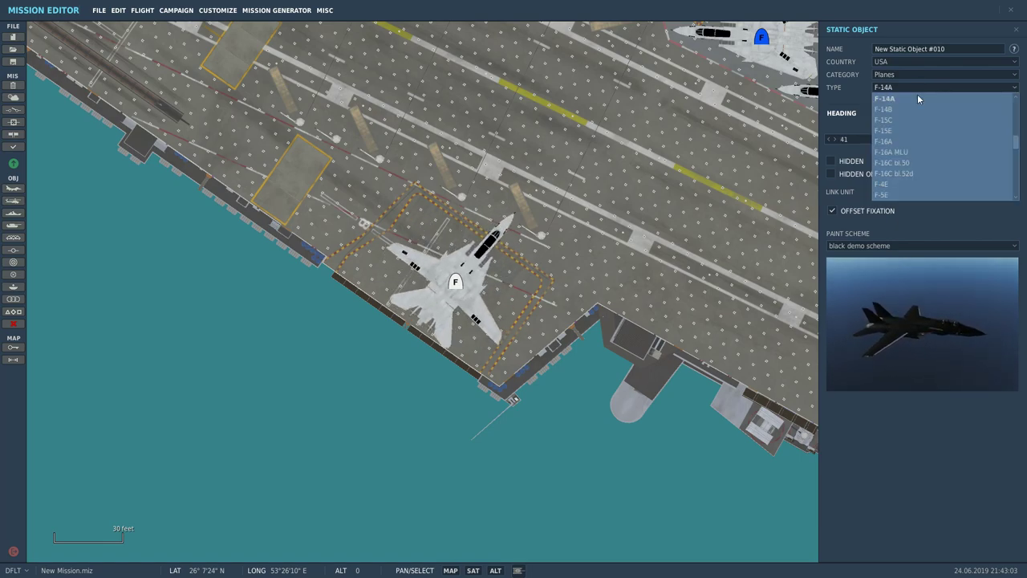
scroll(915, 128, "down", 2)
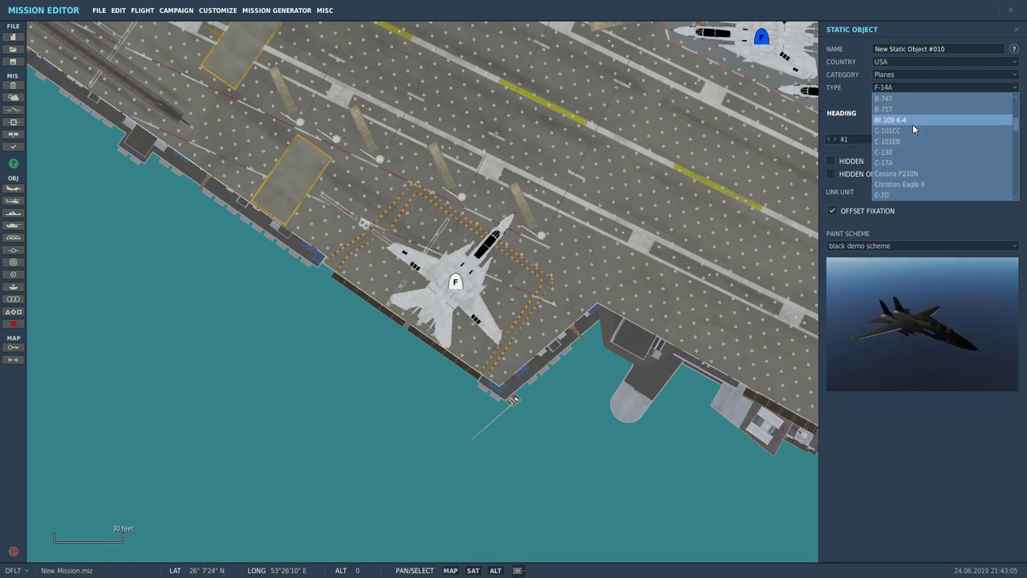
scroll(911, 132, "down", 2)
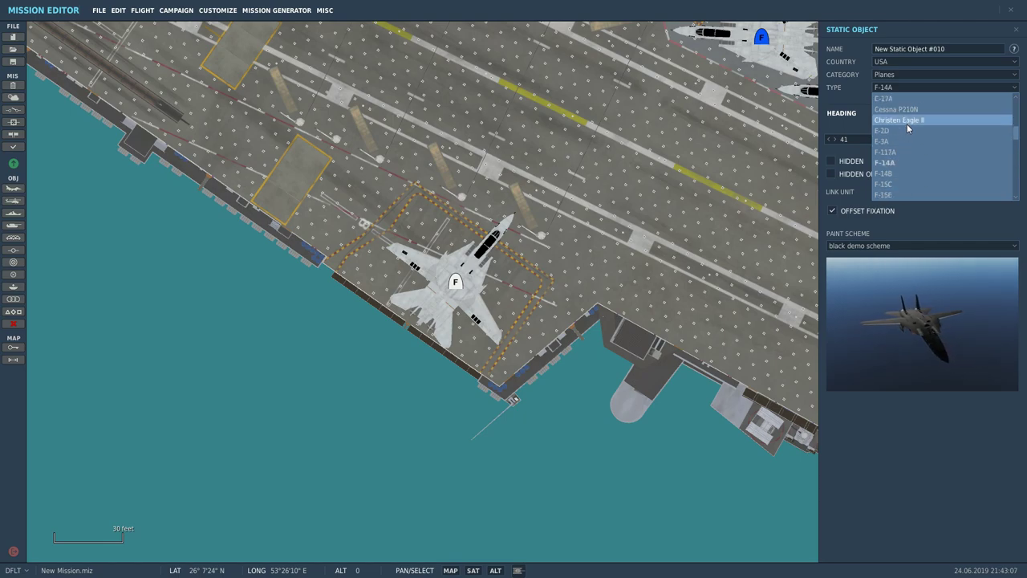
left_click(896, 132)
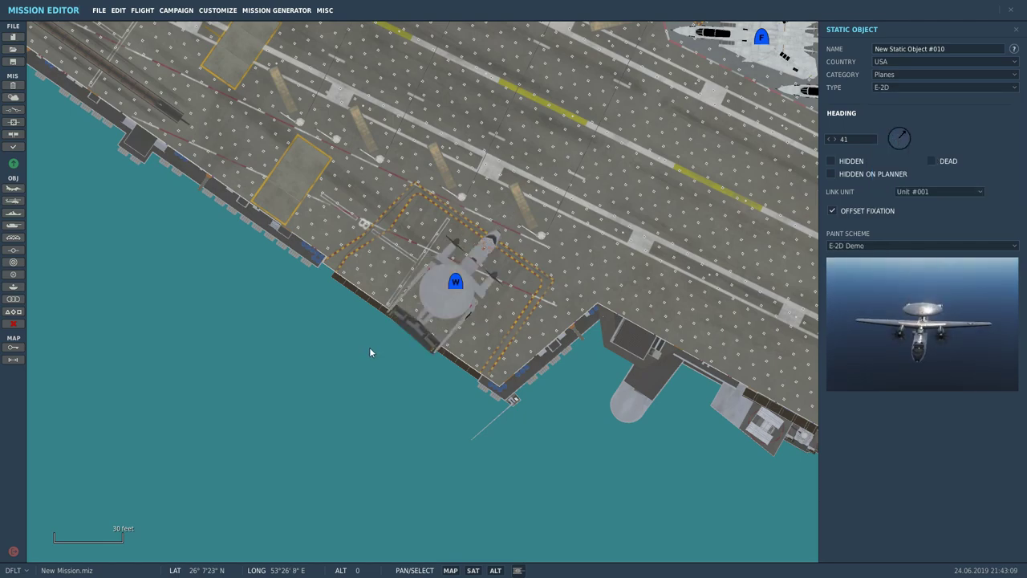
Turn the E-2D to heading 108 and shift it toward the outer edge of the port aft elevator.
left_click(456, 283)
mouse_move(456, 284)
left_mouse_down()
mouse_move(438, 286)
mouse_move(408, 268)
mouse_move(401, 278)
mouse_move(489, 326)
mouse_move(442, 281)
mouse_move(453, 298)
left_mouse_up()
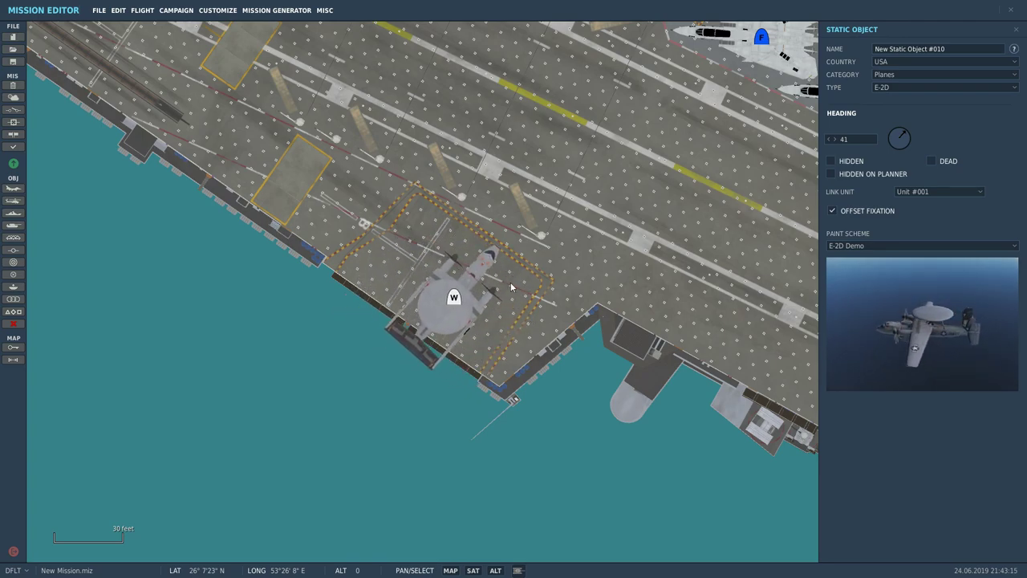
left_click_drag(905, 132, 910, 144)
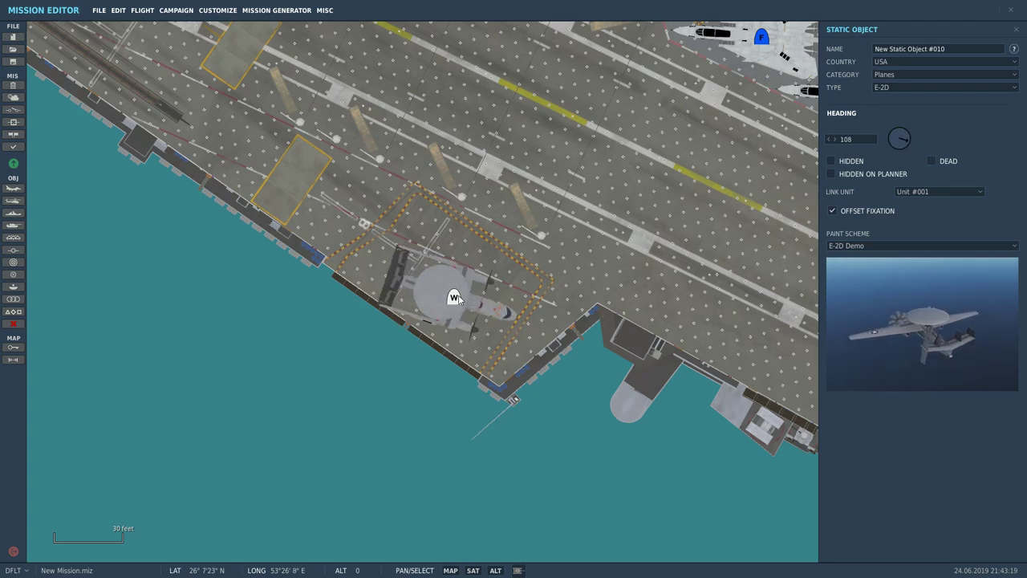
left_click_drag(453, 298, 449, 300)
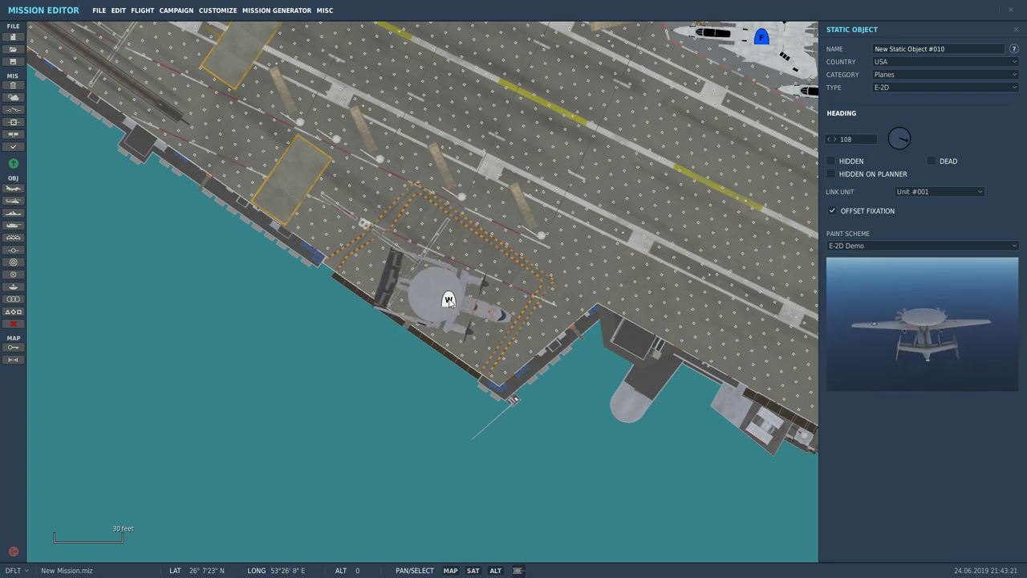
left_click(393, 438)
Look over the whole carrier deck from stern to bow to examine the aircraft layout and free space.
scroll(577, 475, "down", 2)
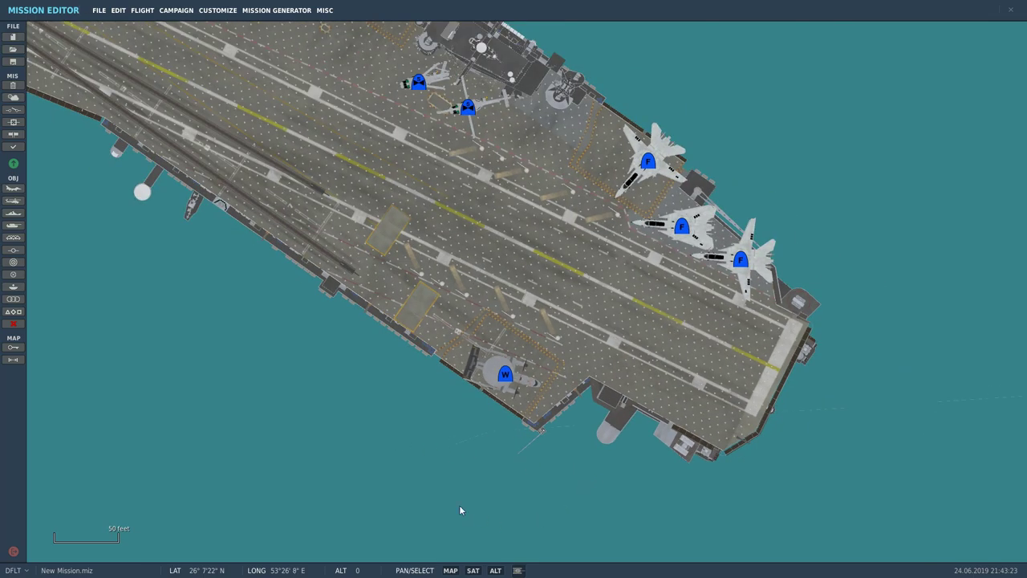
scroll(265, 458, "down", 1)
left_click_drag(298, 422, 390, 443)
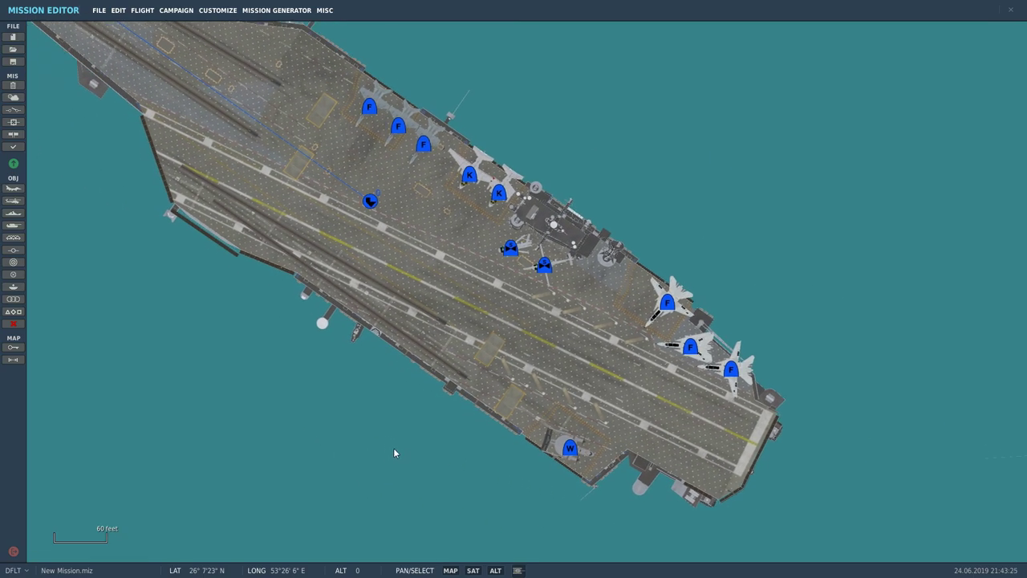
scroll(393, 450, "down", 1)
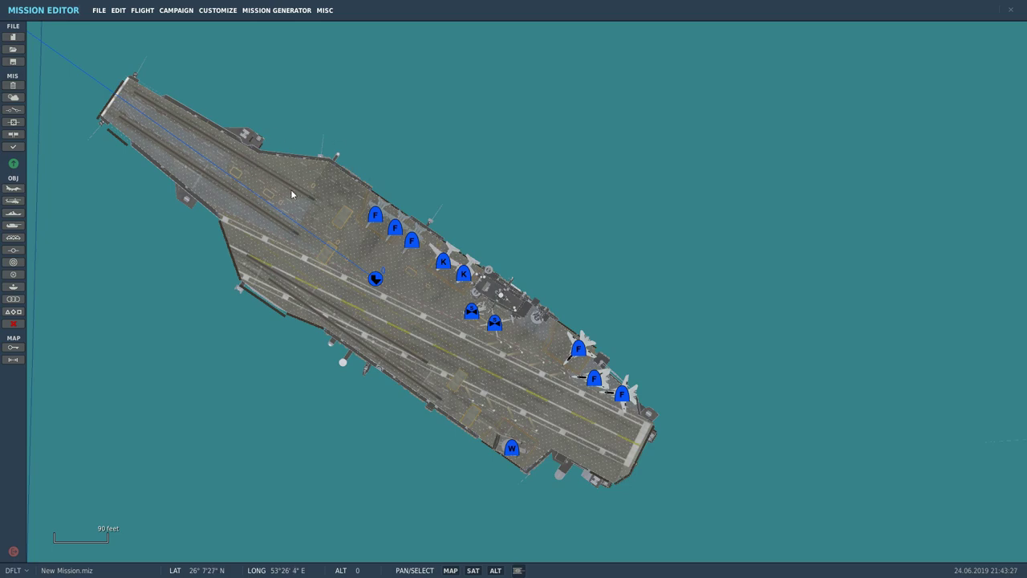
scroll(297, 168, "up", 1)
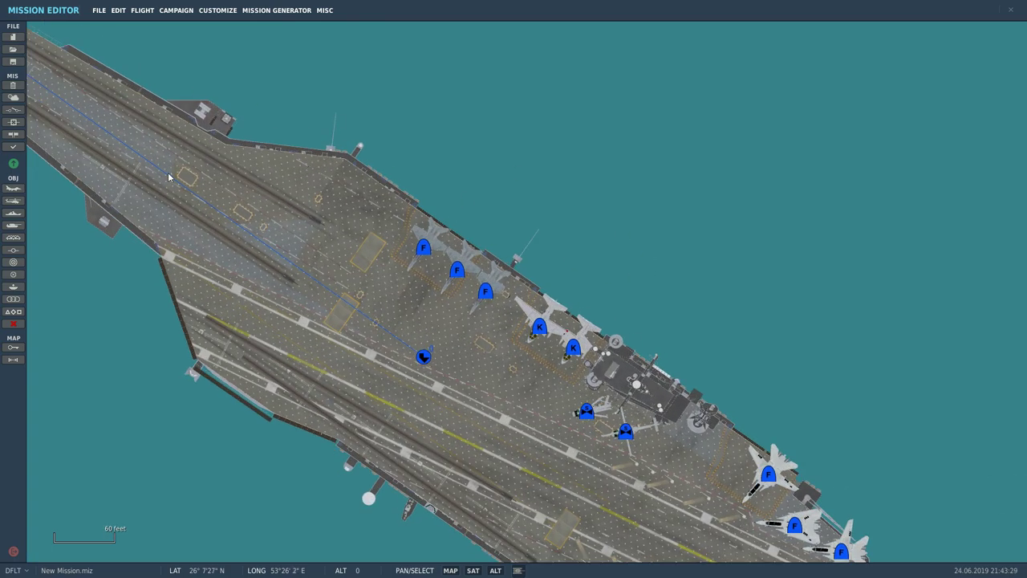
left_click_drag(529, 105, 673, 51)
scroll(214, 256, "up", 1)
left_click_drag(299, 129, 392, 240)
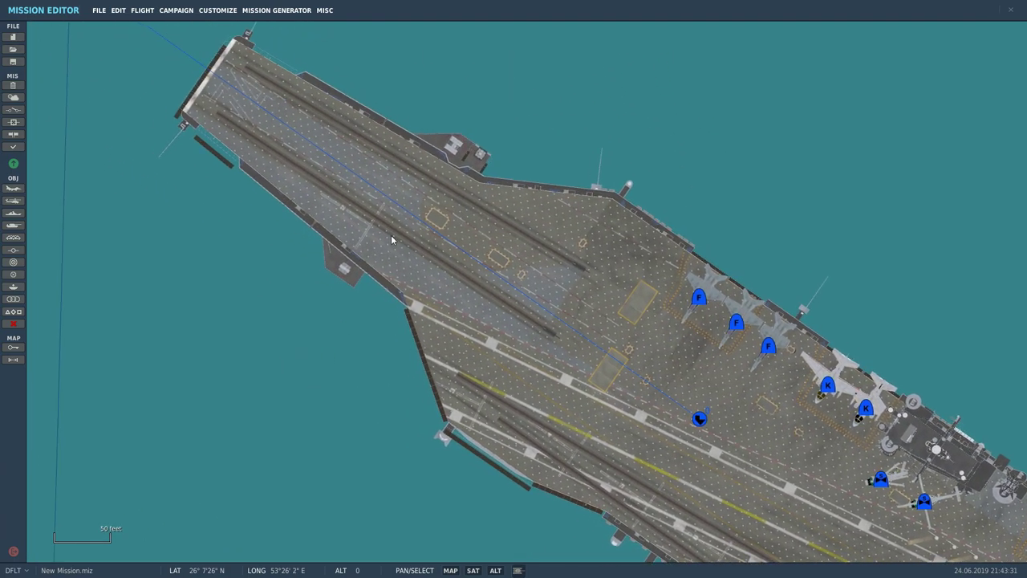
left_click_drag(141, 344, 60, 267)
scroll(193, 287, "up", 2)
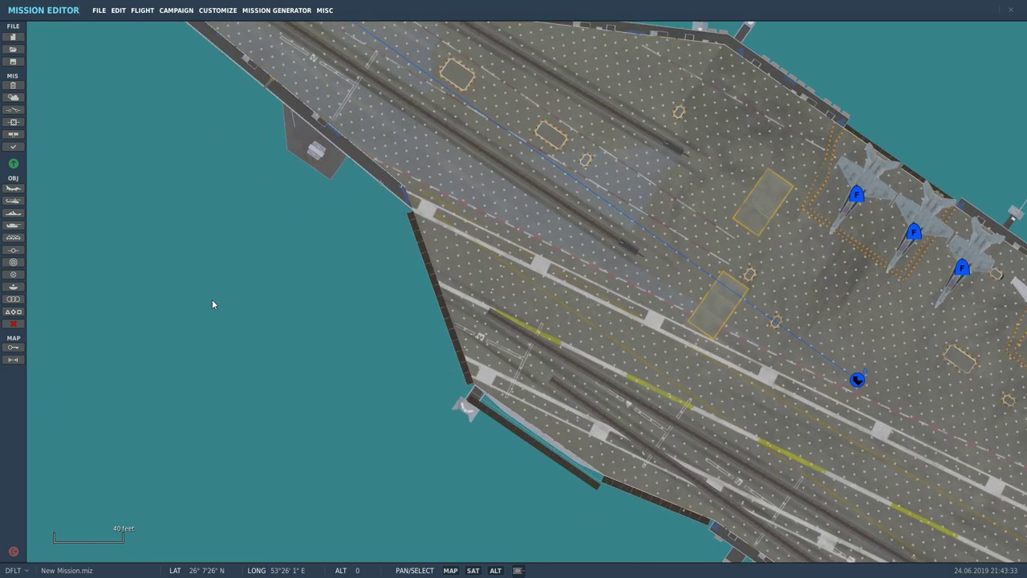
scroll(225, 312, "down", 2)
left_click_drag(225, 312, 0, 277)
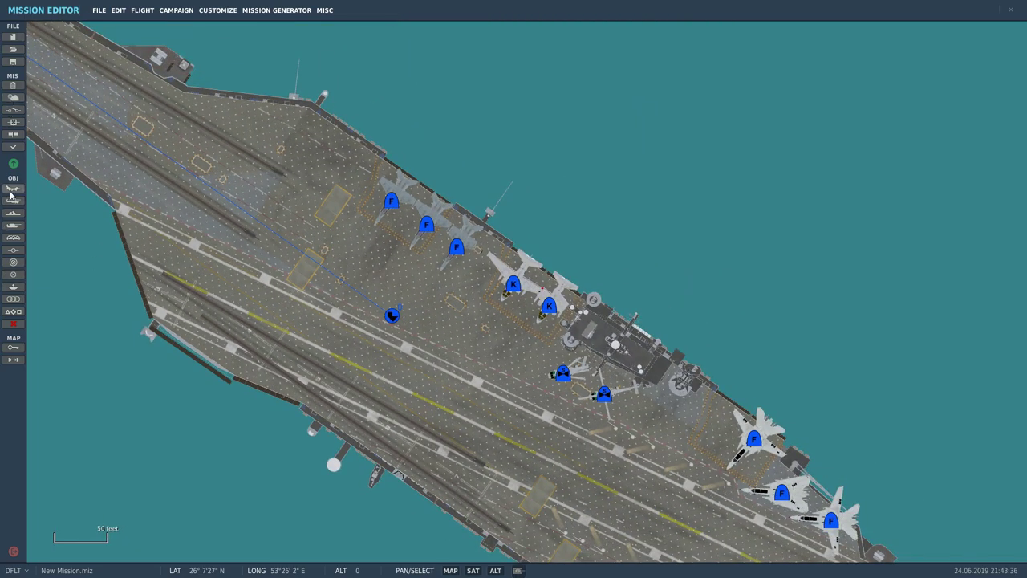
left_click(13, 188)
left_click(901, 116)
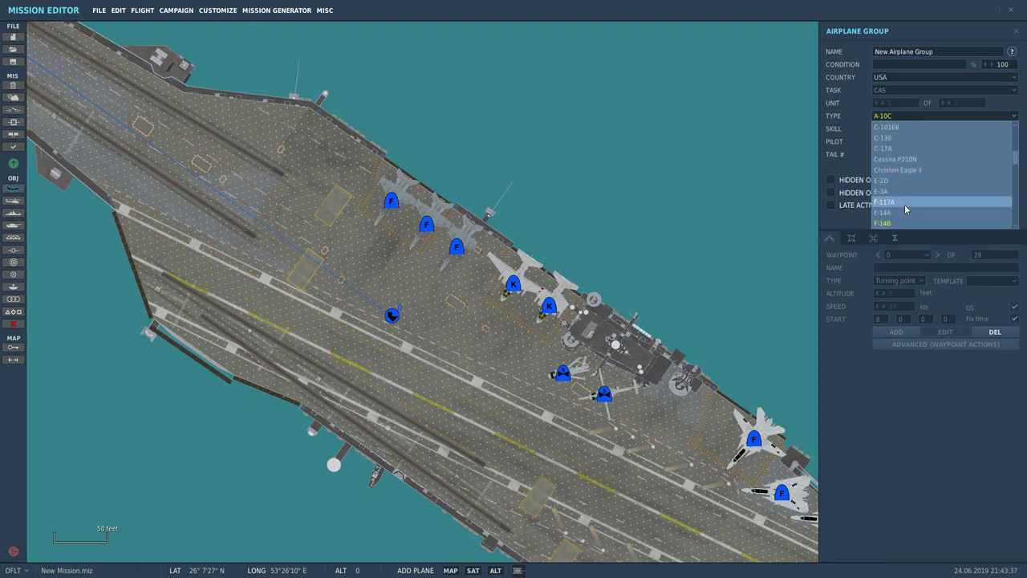
left_click(894, 226)
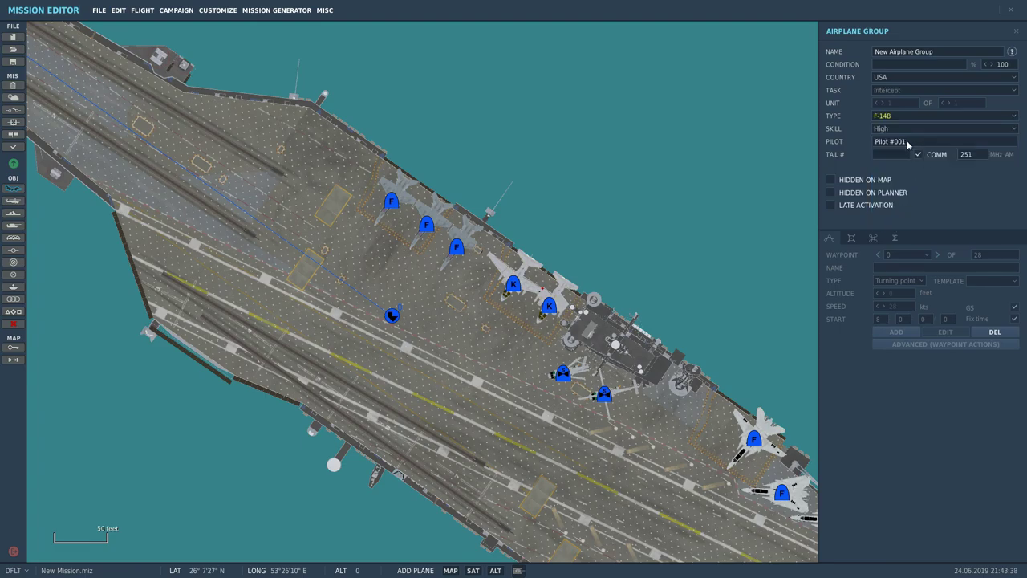
left_click(322, 308)
left_click(322, 301)
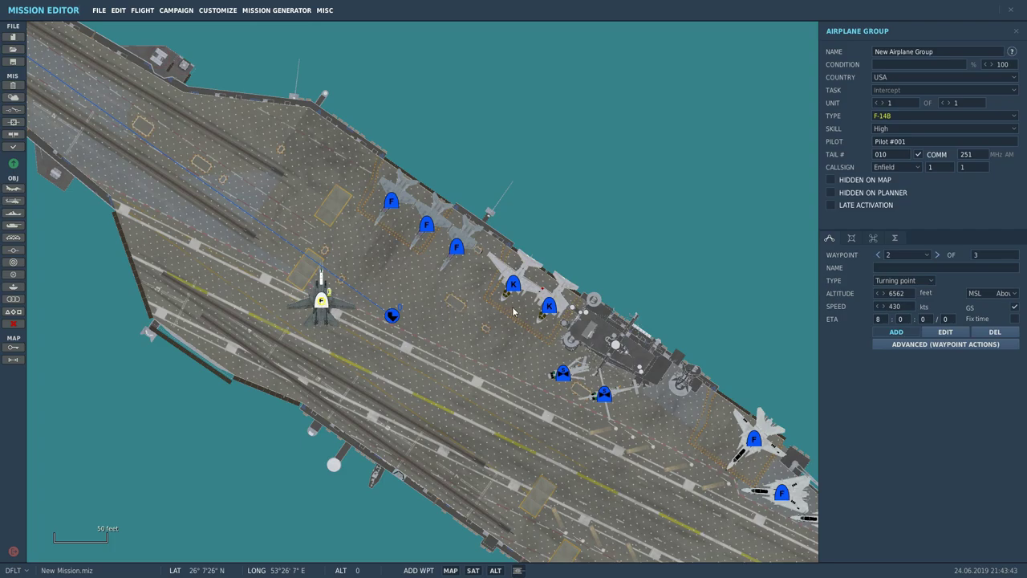
key("Delete")
Place a new USA F-14B airplane group on the carrier deck and set its starting waypoint to Takeoff from ramp.
left_click(13, 189)
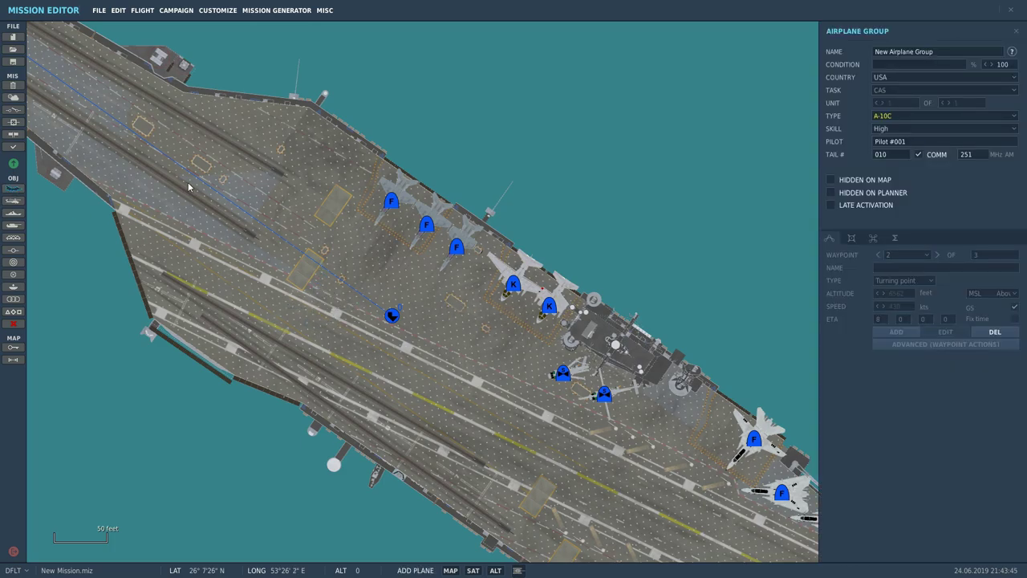
left_click(946, 118)
left_click(931, 213)
left_click(434, 373)
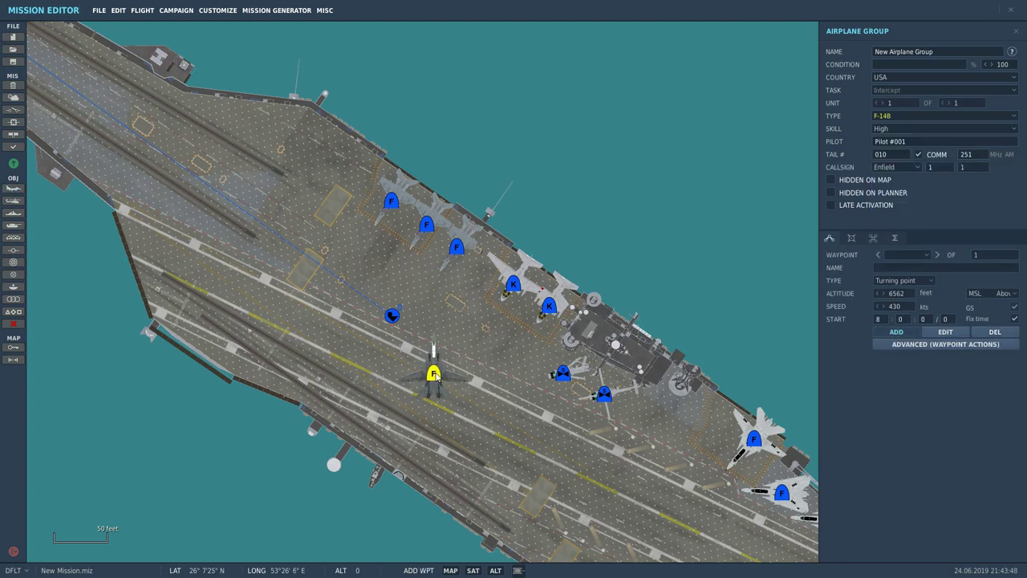
left_click(894, 282)
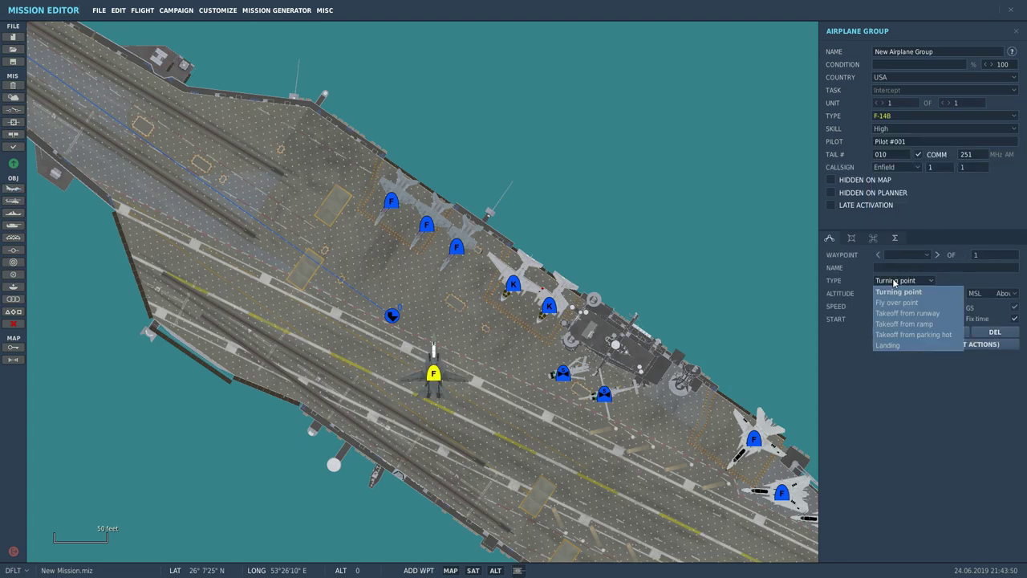
left_click(910, 325)
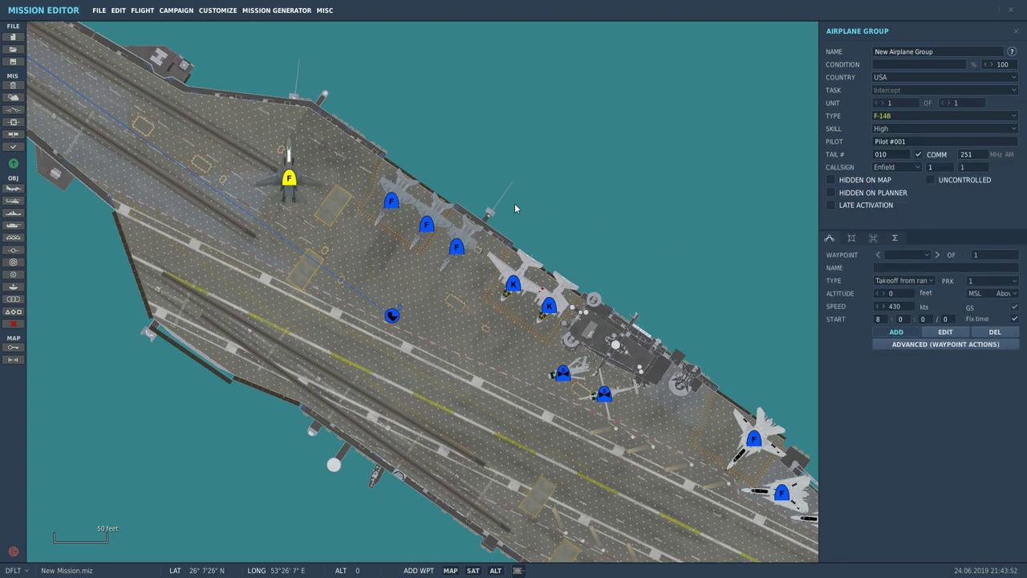
Add two waypoints to the F-14B group and move them ahead of it along the starboard bow edge.
left_click(284, 183)
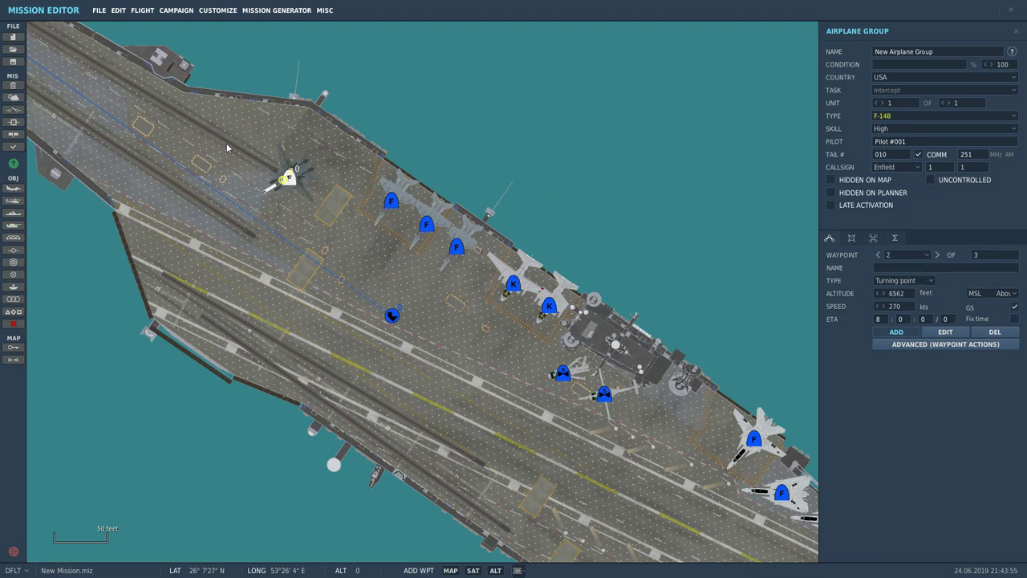
left_click(959, 335)
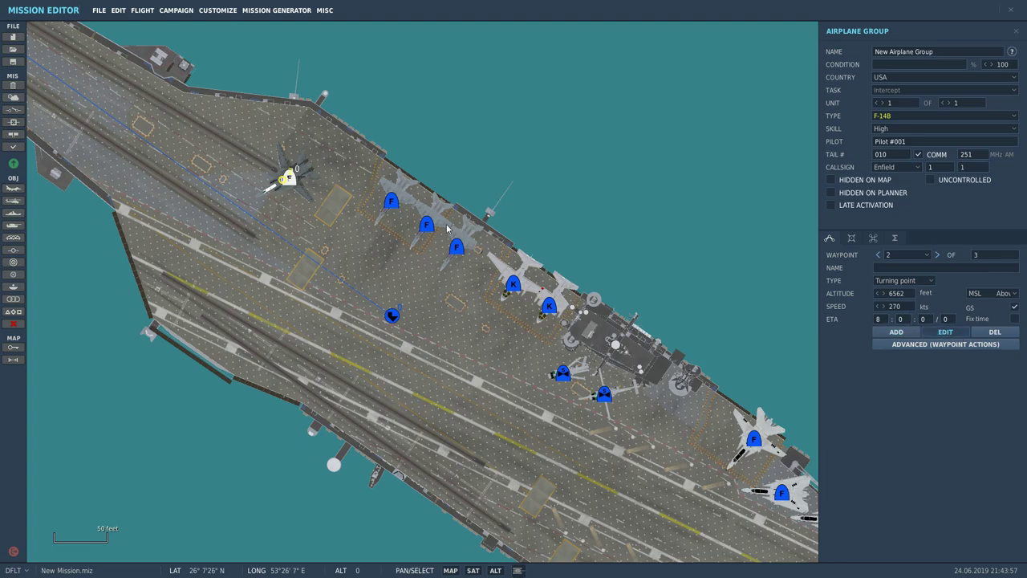
left_click_drag(282, 178, 110, 51)
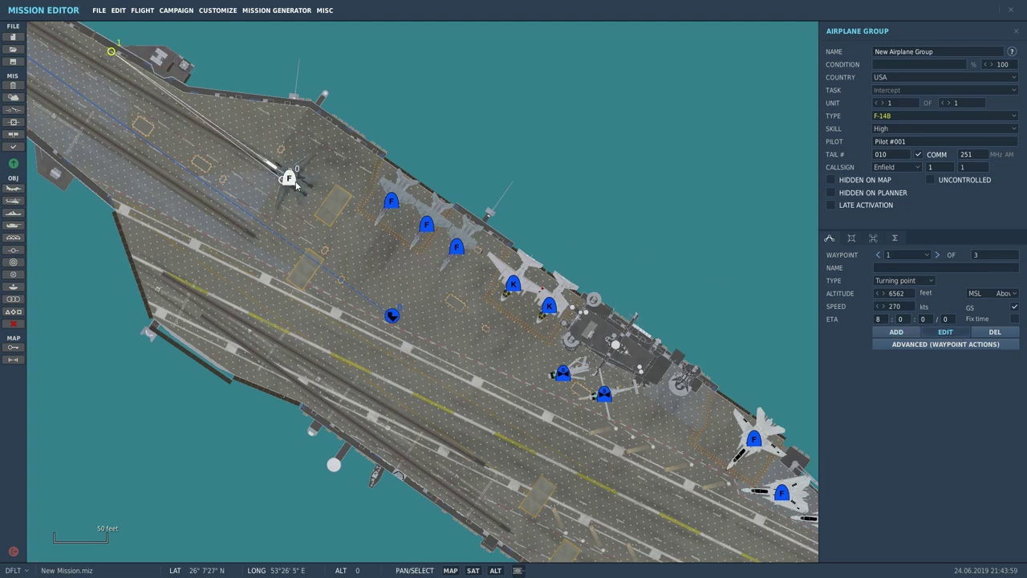
left_click_drag(265, 170, 73, 26)
left_click(289, 185)
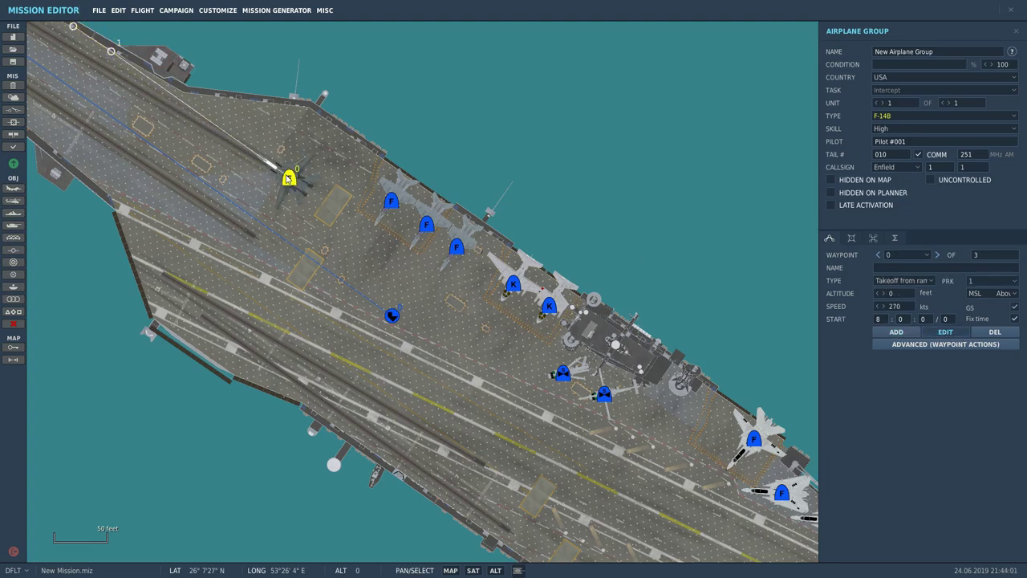
mouse_move(290, 190)
left_mouse_down()
mouse_move(300, 185)
mouse_move(284, 175)
left_mouse_up()
Try the takeoff options for the F-14B's starting waypoint and set it to Takeoff from parking hot.
left_click_drag(369, 81, 582, 146)
right_click_drag(582, 149, 512, 90)
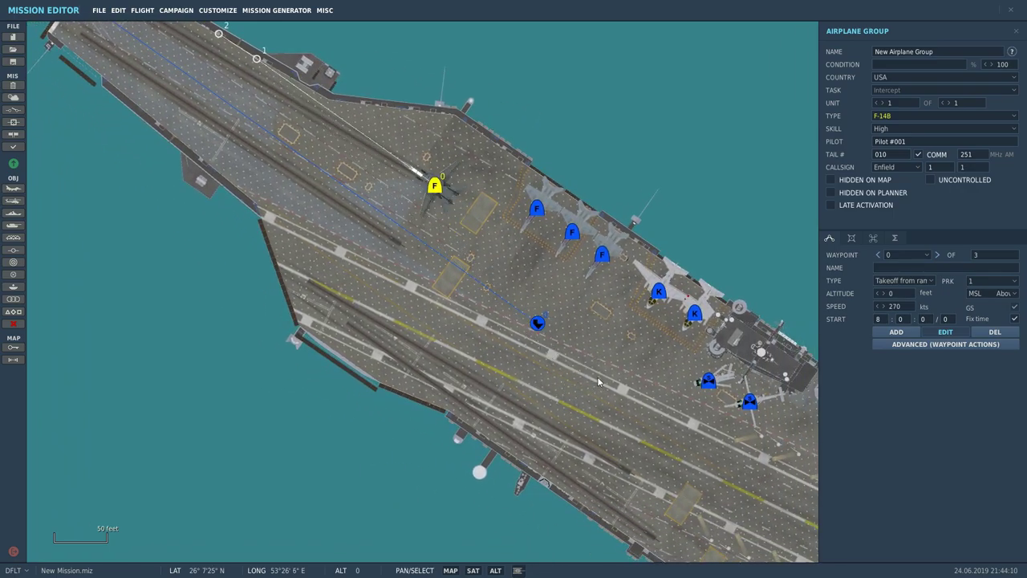
left_click(912, 280)
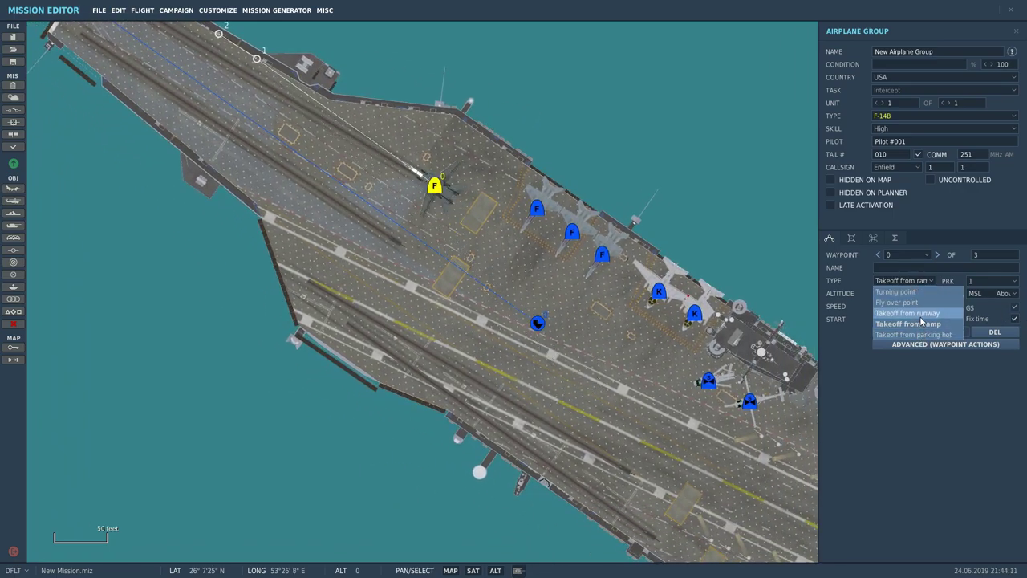
left_click(924, 339)
left_click(907, 280)
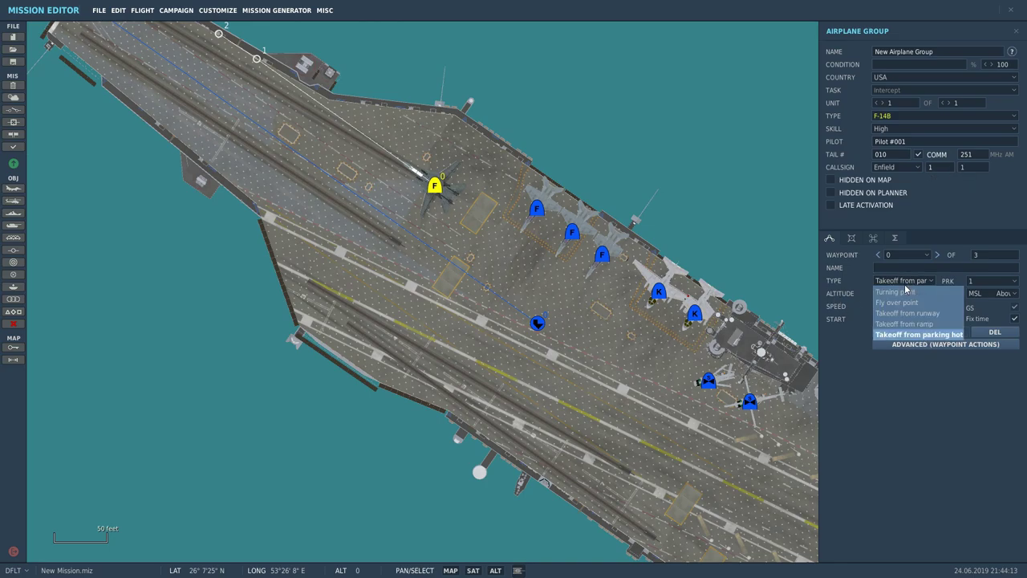
left_click(911, 313)
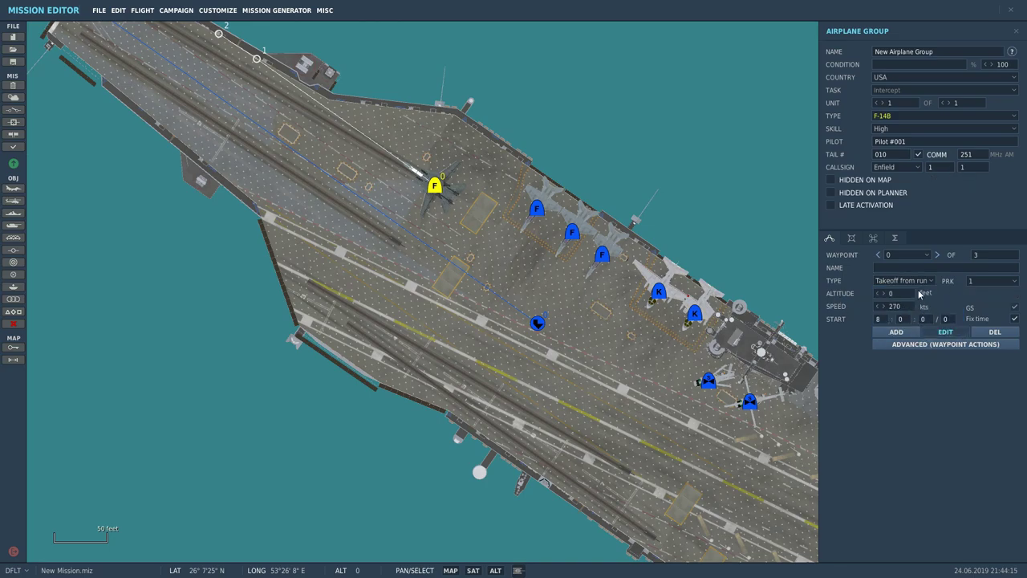
left_click(918, 281)
left_click(915, 326)
Set the F-14B's skill to Player and return to the settings of its starting waypoint.
left_click(890, 129)
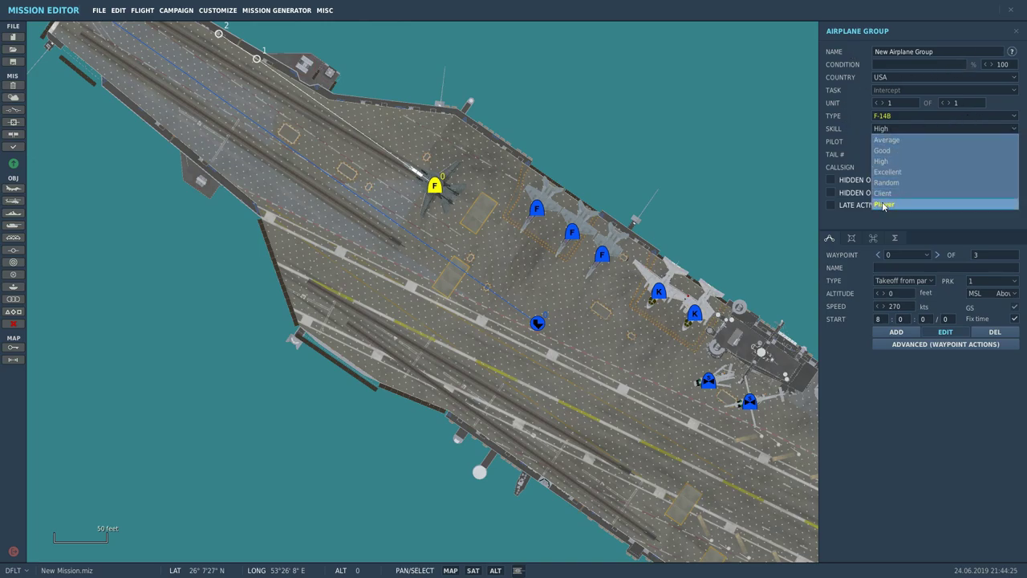
left_click(895, 202)
left_click(940, 239)
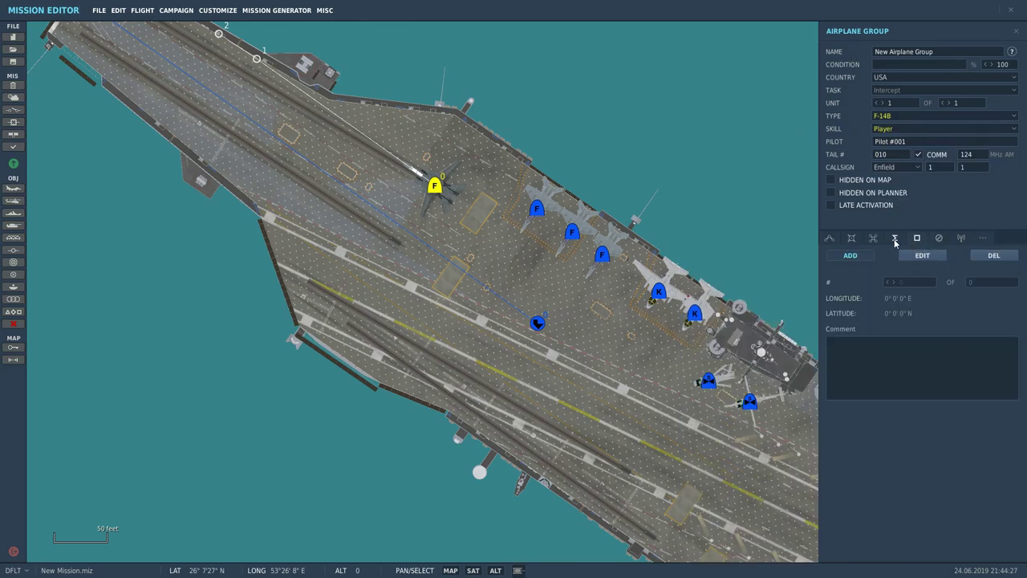
left_click(873, 239)
left_click(839, 239)
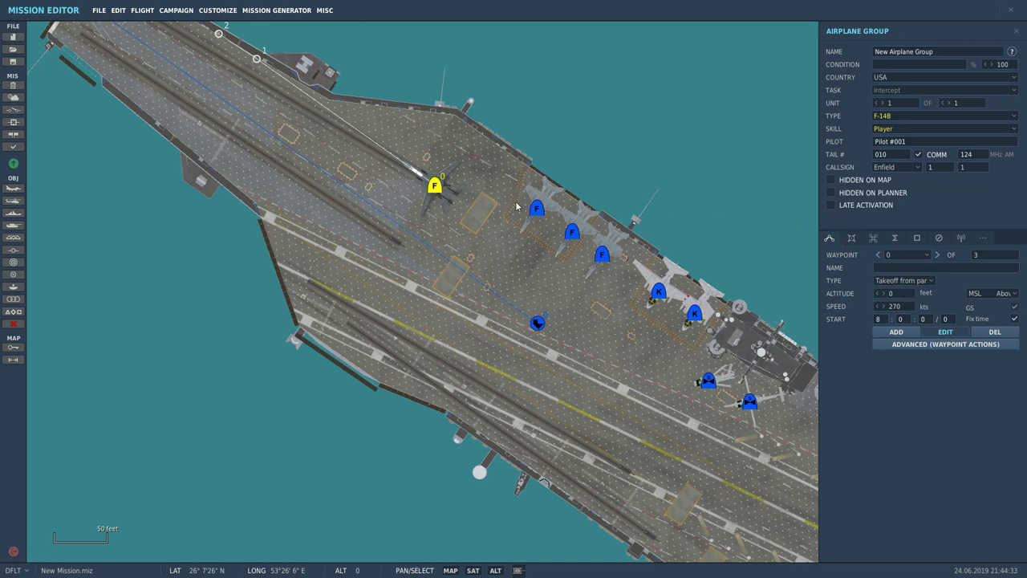
left_click(431, 187)
left_click(433, 186)
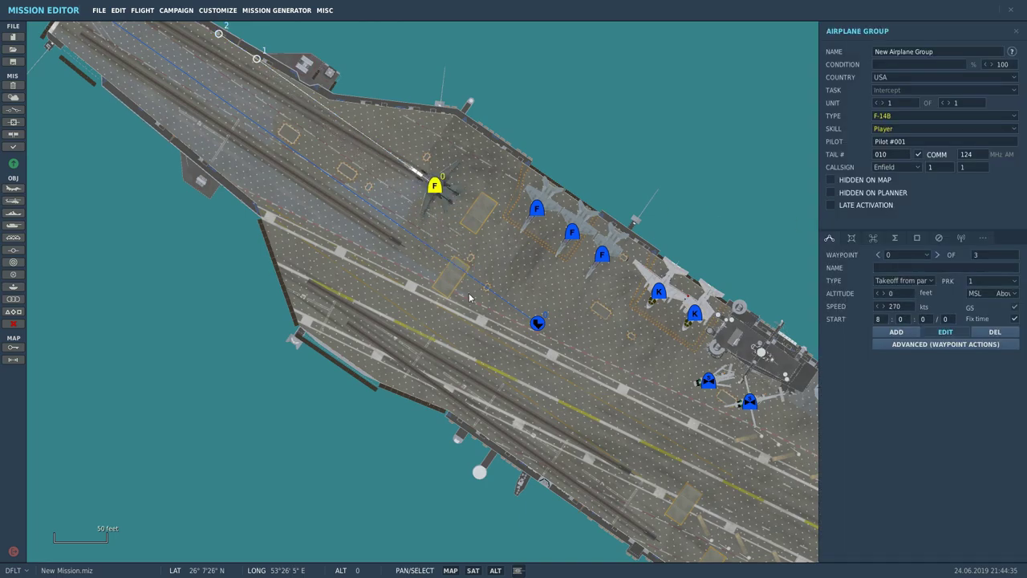
Move the F-14B's waypoints 1 and 2 onto the starboard bow catapult track, then deselect the group.
left_click_drag(365, 86, 547, 181)
left_click_drag(437, 154, 415, 163)
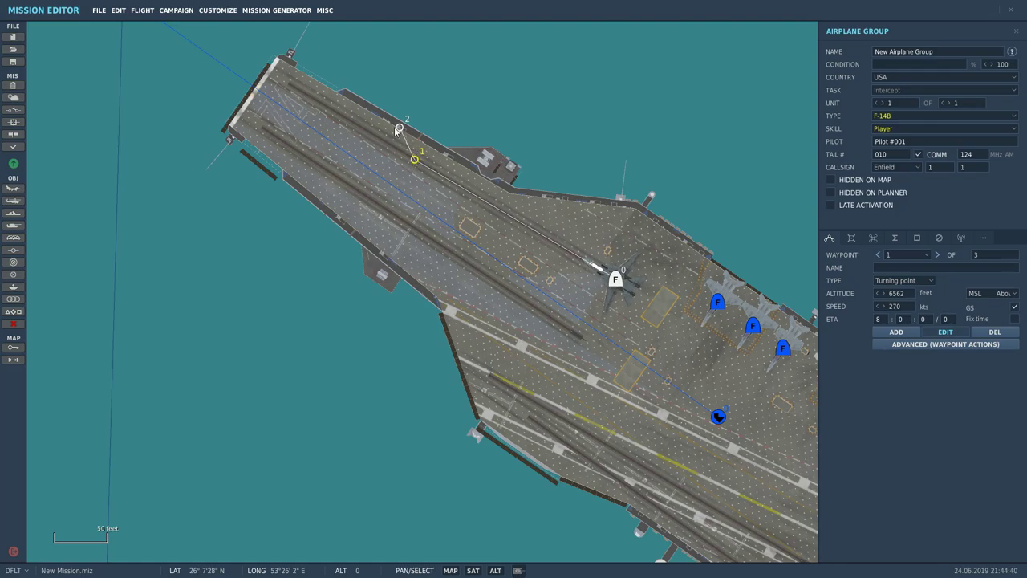
left_click_drag(400, 127, 304, 91)
left_click(674, 113)
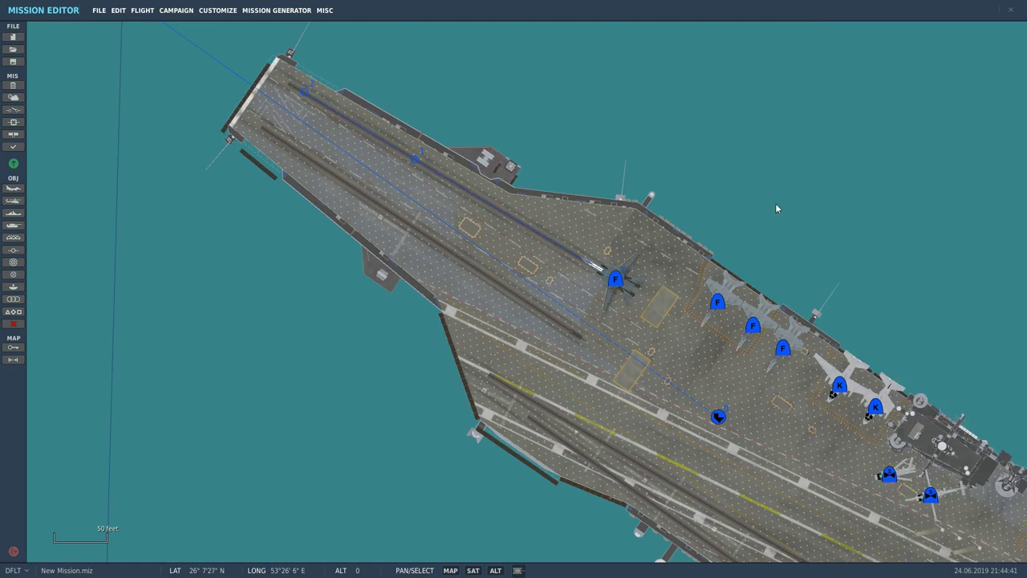
Examine the strike group's full route and escort formation on the map, then the carrier's group settings and deck layout.
scroll(545, 302, "up", 5)
scroll(933, 182, "down", 5)
scroll(926, 178, "down", 3)
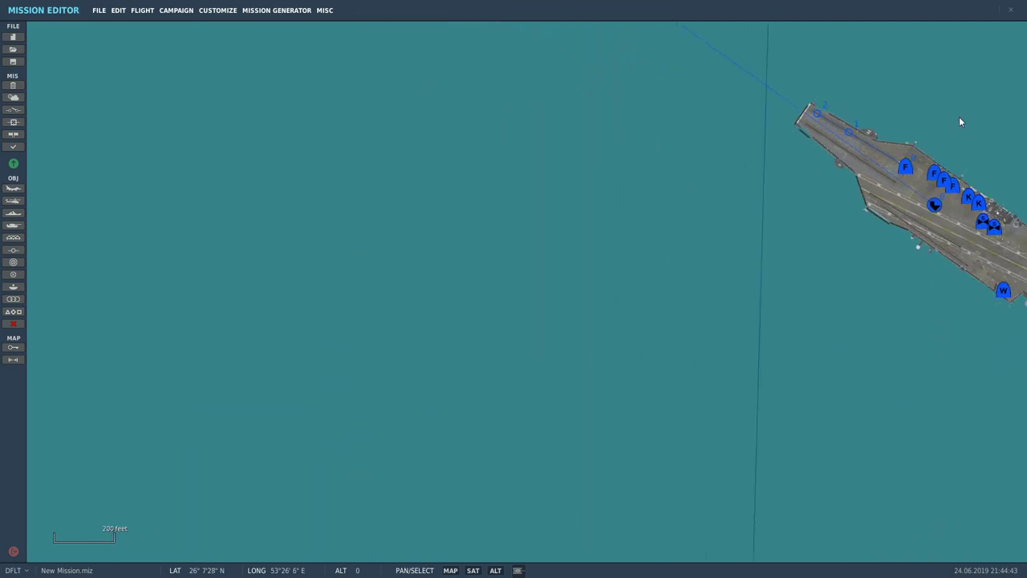
left_click_drag(958, 121, 585, 206)
scroll(585, 206, "down", 5)
scroll(674, 211, "down", 4)
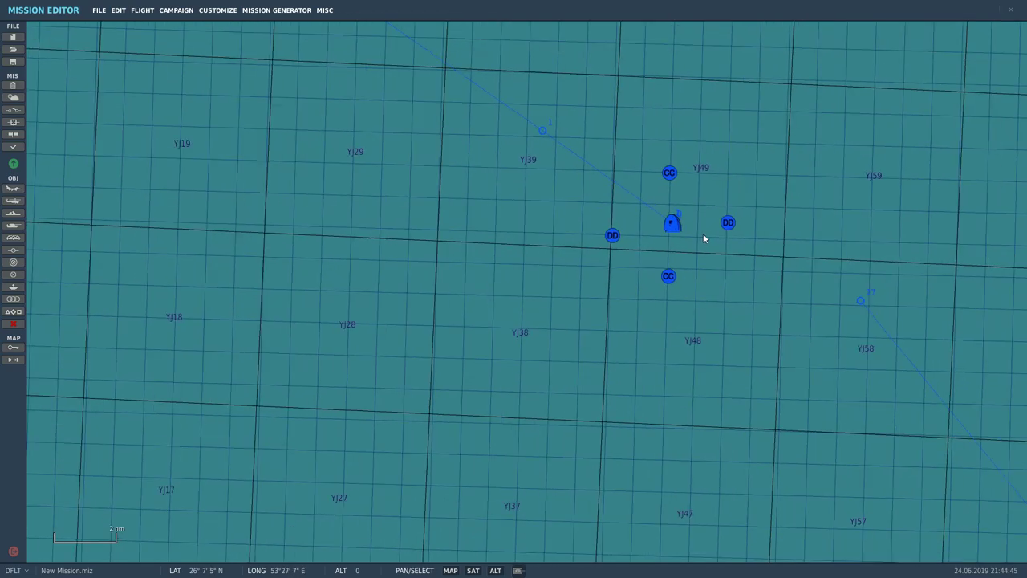
scroll(711, 216, "down", 4)
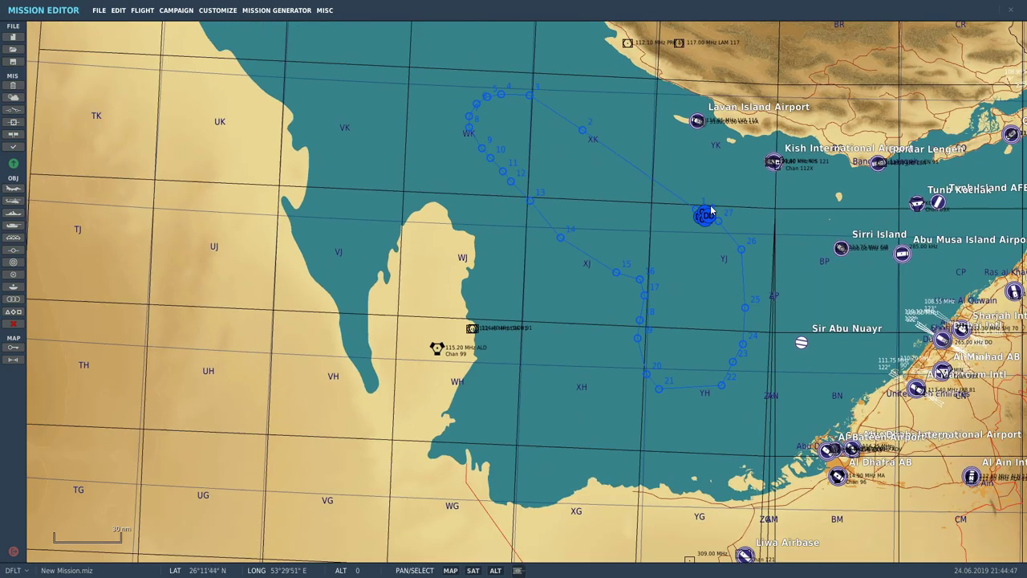
scroll(827, 228, "up", 1)
scroll(828, 227, "up", 10)
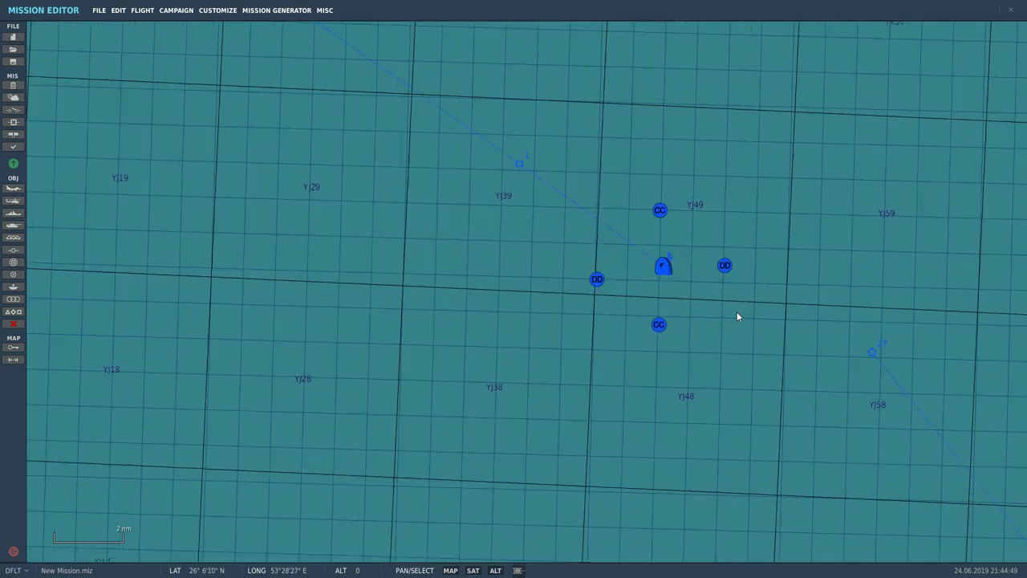
scroll(473, 228, "up", 8)
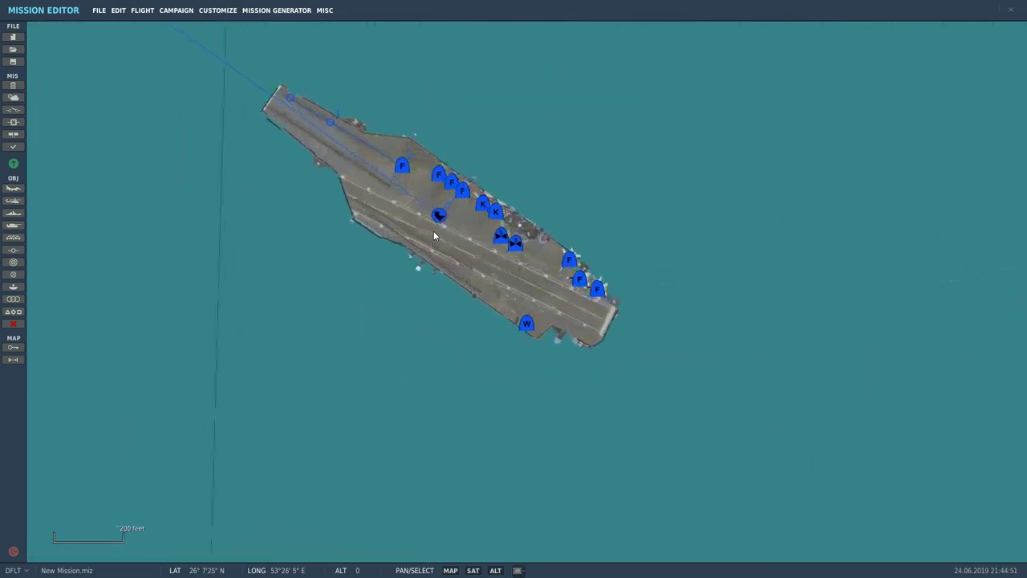
left_click(408, 197)
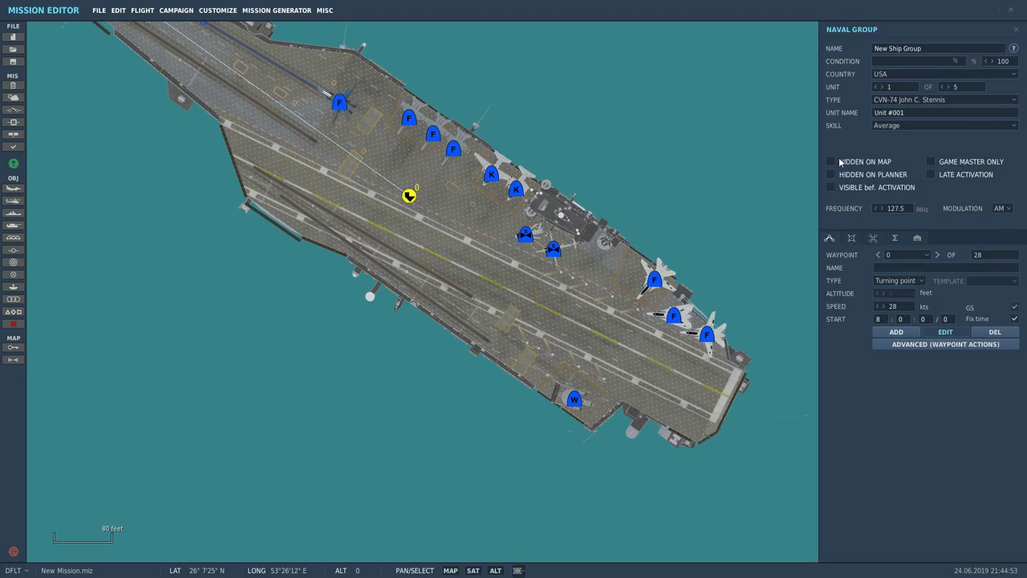
left_click_drag(727, 105, 753, 158)
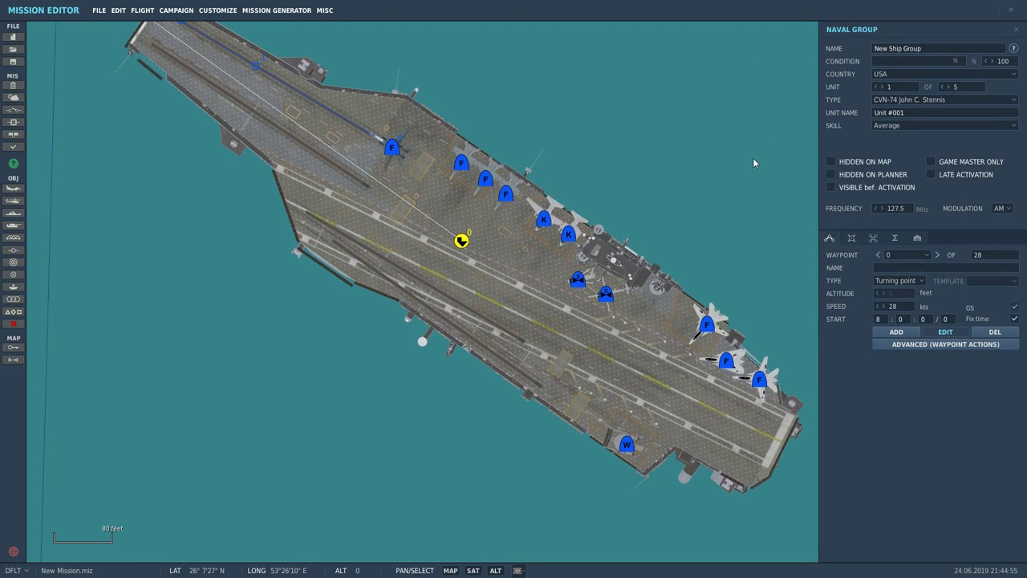
Launch the mission, saving it as carriergroupg2pp.miz, and start flying from the briefing.
left_click(99, 10)
left_click(142, 11)
left_click(147, 25)
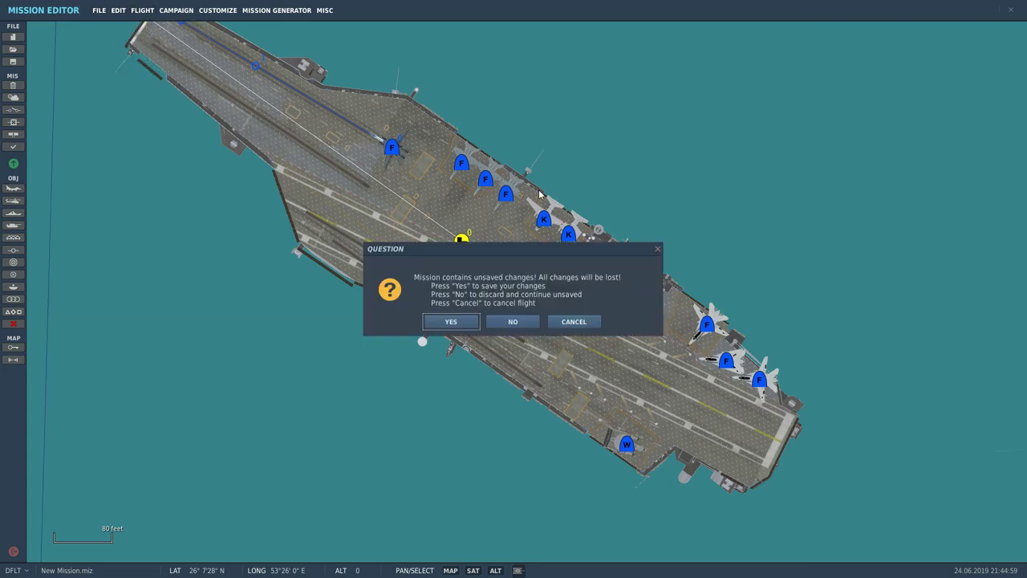
left_click(452, 322)
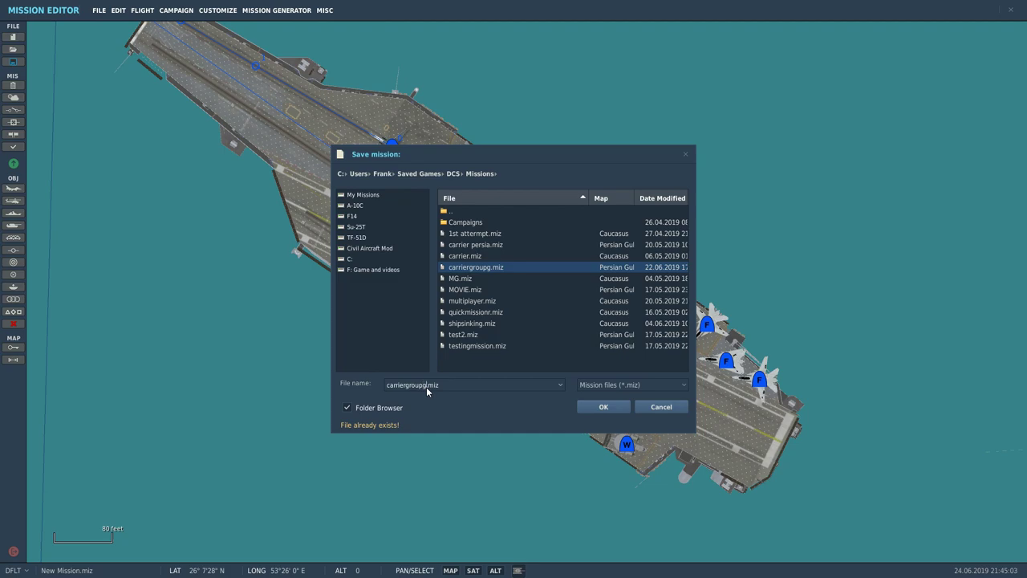
type("2pp")
left_click(603, 406)
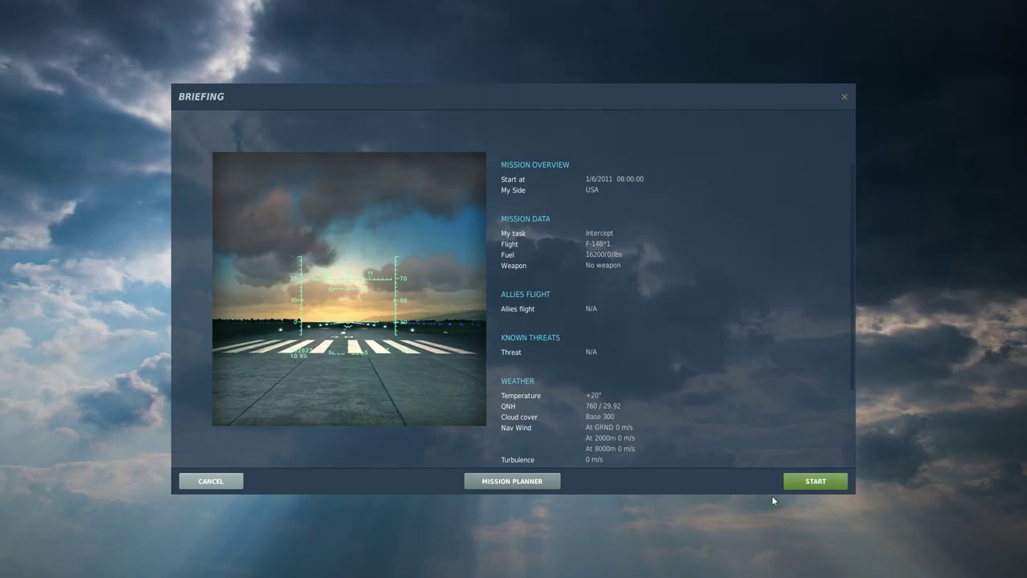
left_click(815, 481)
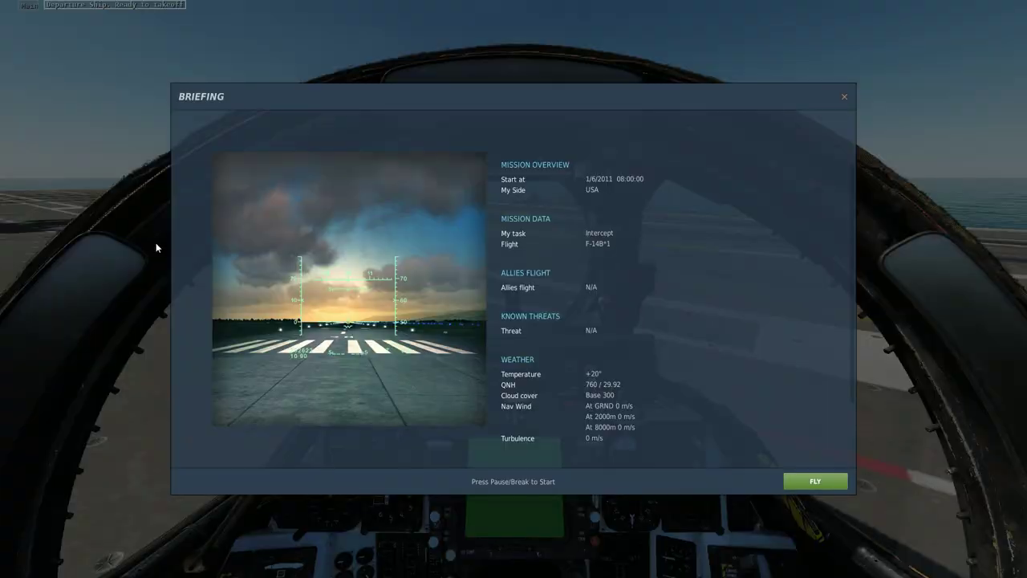
left_click(814, 482)
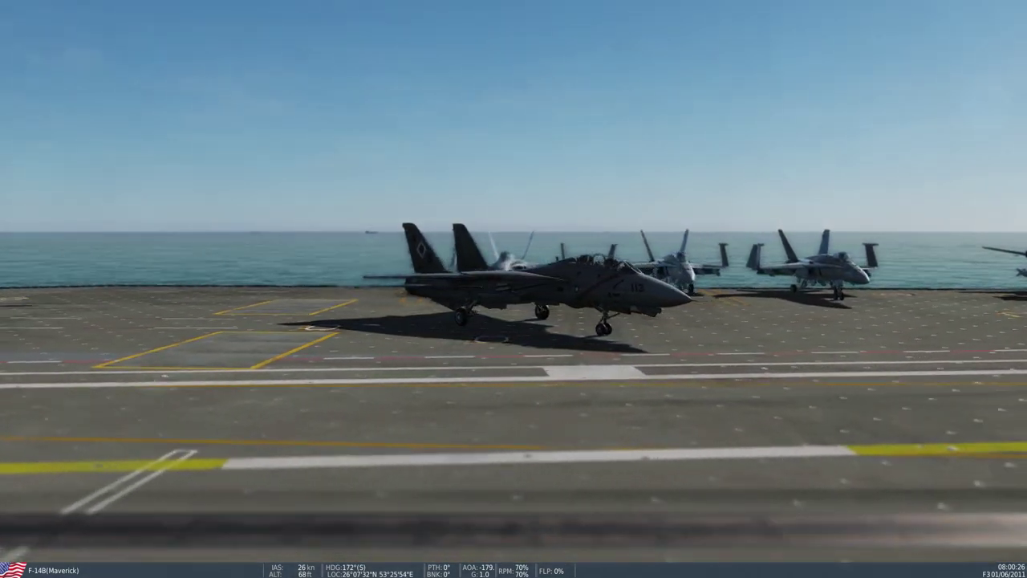
Inspect the F-14B on the carrier deck from the external views, then end the flight and return to the mission editor.
key("F2")
key("F3")
key("F4")
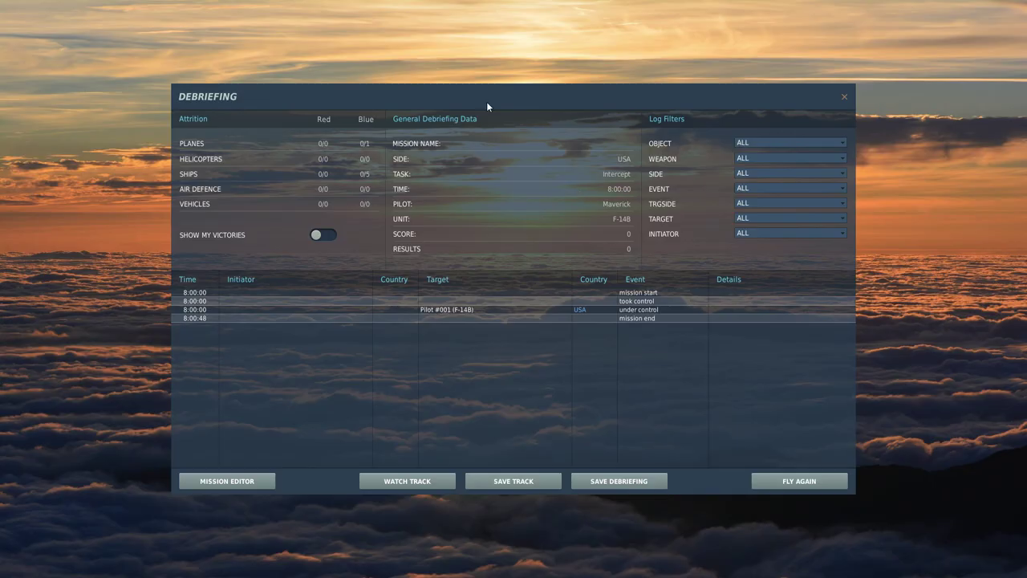
left_click(247, 479)
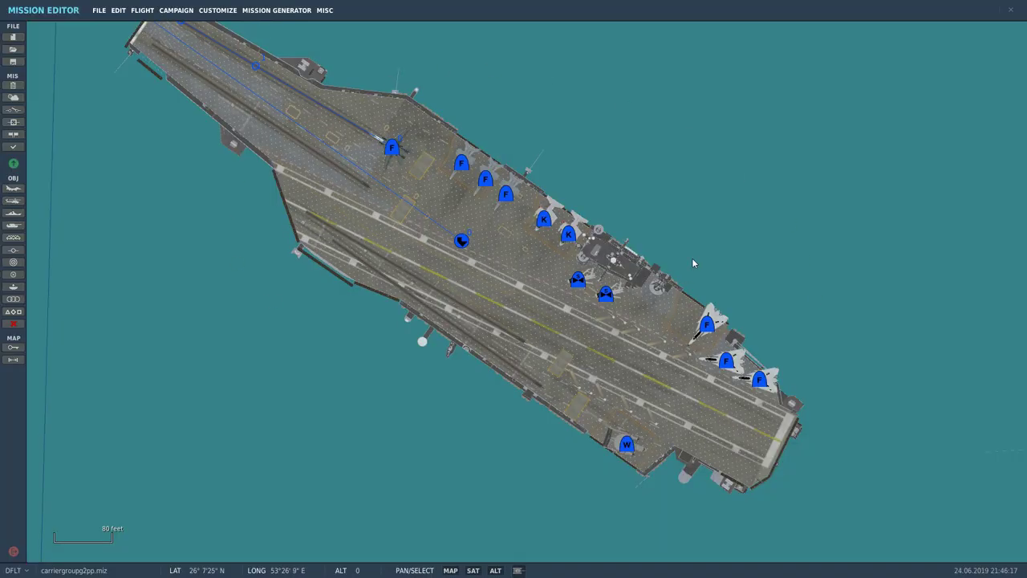
Add a USA SH-60B helicopter group off the carrier's port side, with a first waypoint ahead of it parallel to the ship's course.
left_click_drag(746, 177, 948, 165)
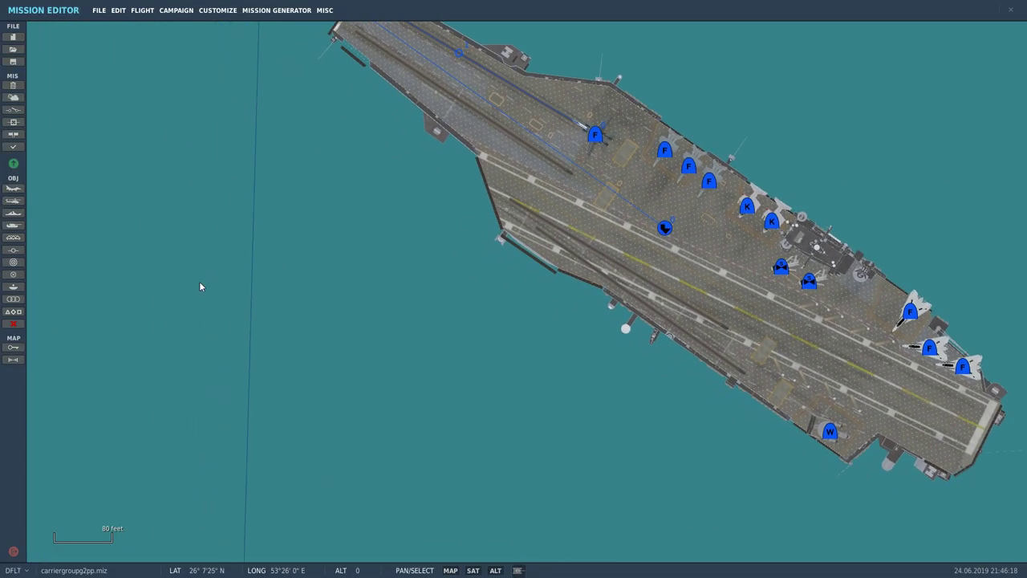
left_click(12, 201)
left_click(926, 120)
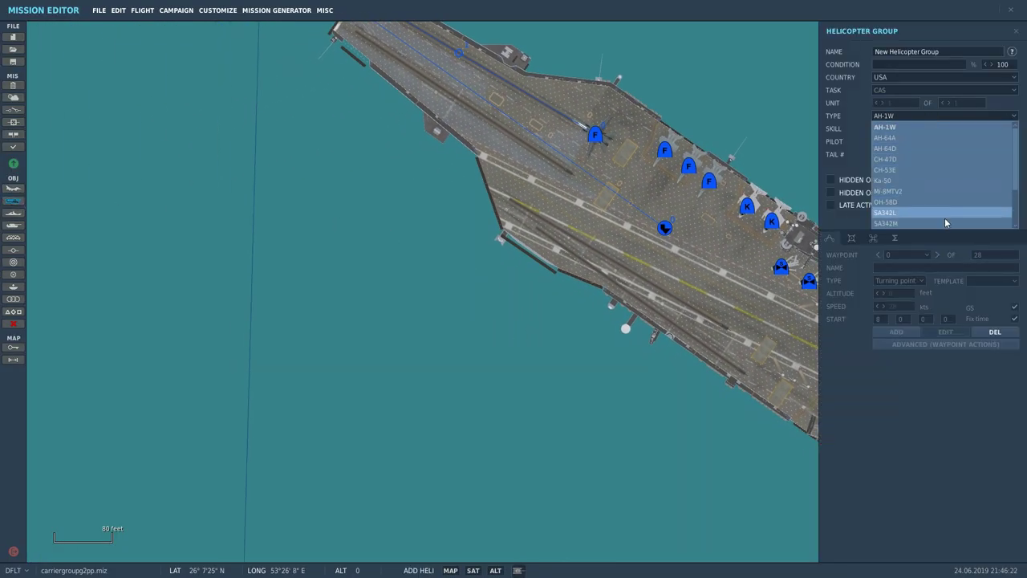
left_click(913, 202)
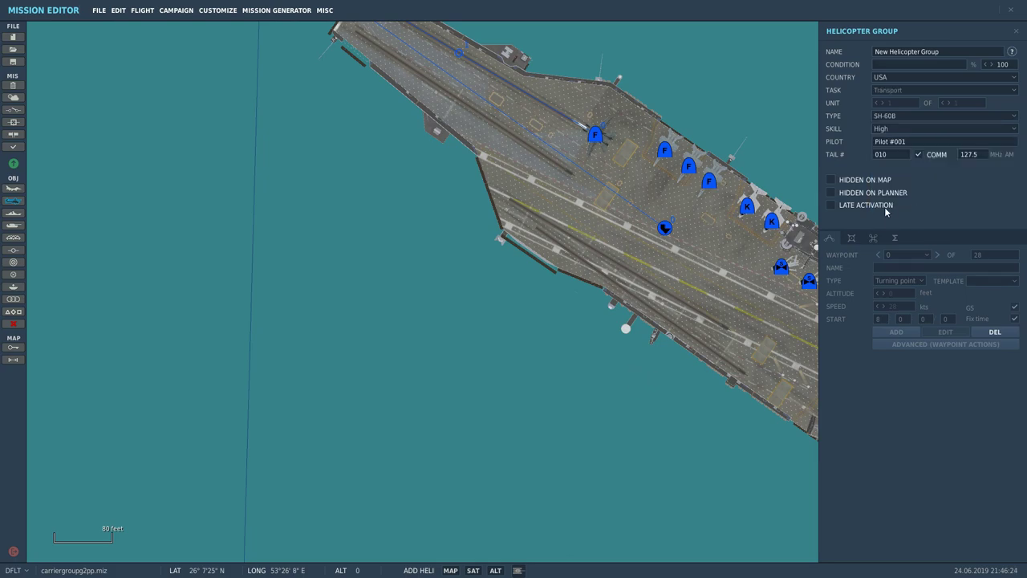
left_click(403, 345)
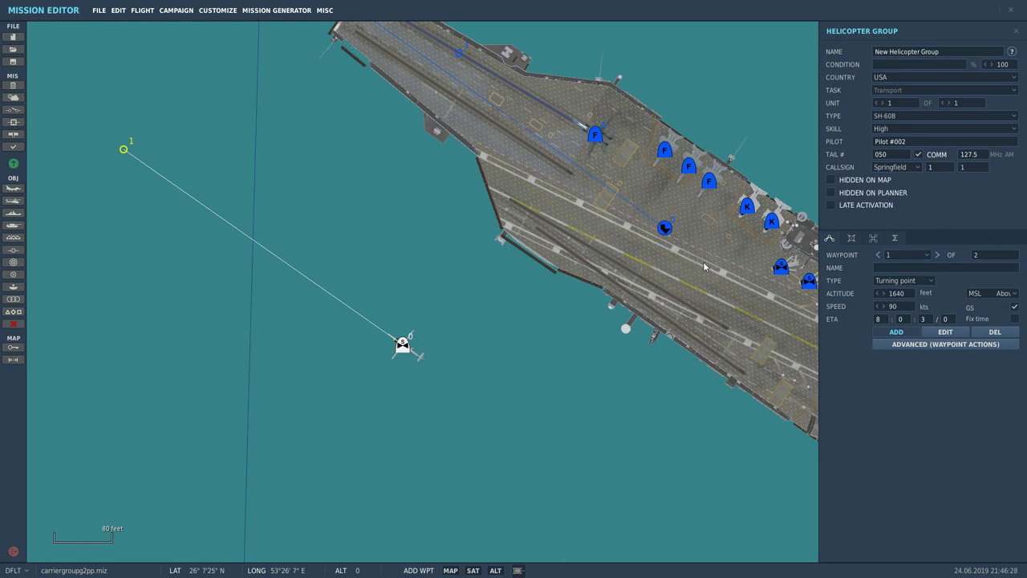
Set the SH-60B's waypoint 1 to a speed of 28 kts and an altitude of 400 feet.
right_click_drag(704, 266, 785, 307)
key("BackSpace")
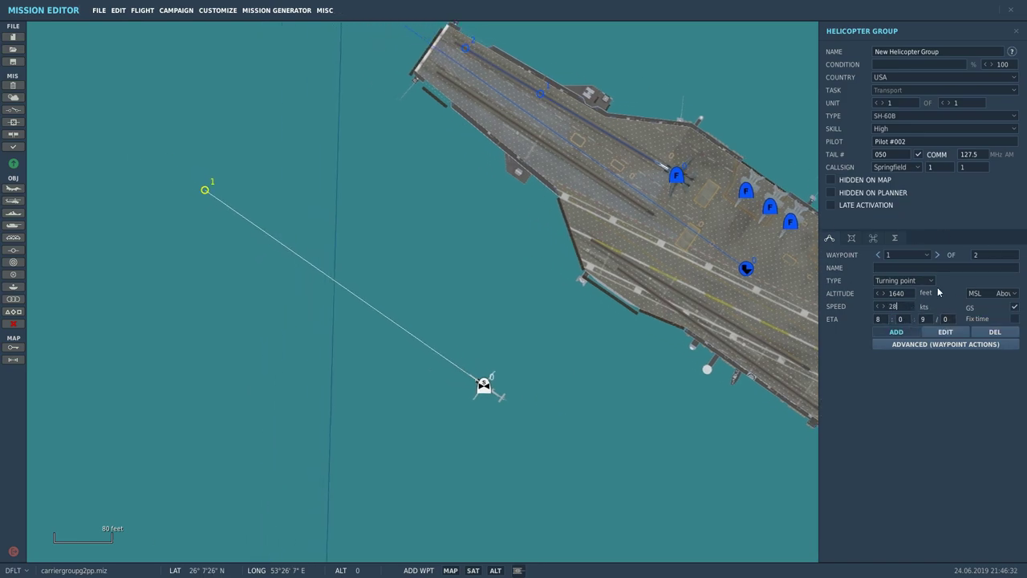
left_click(901, 280)
left_click(908, 301)
key("BackSpace")
key("BackSpace")
key("BackSpace")
Add waypoints 2, 3 and 4 to the SH-60B and arrange them in a straight line parallel to the carrier's route.
scroll(563, 294, "down", 6)
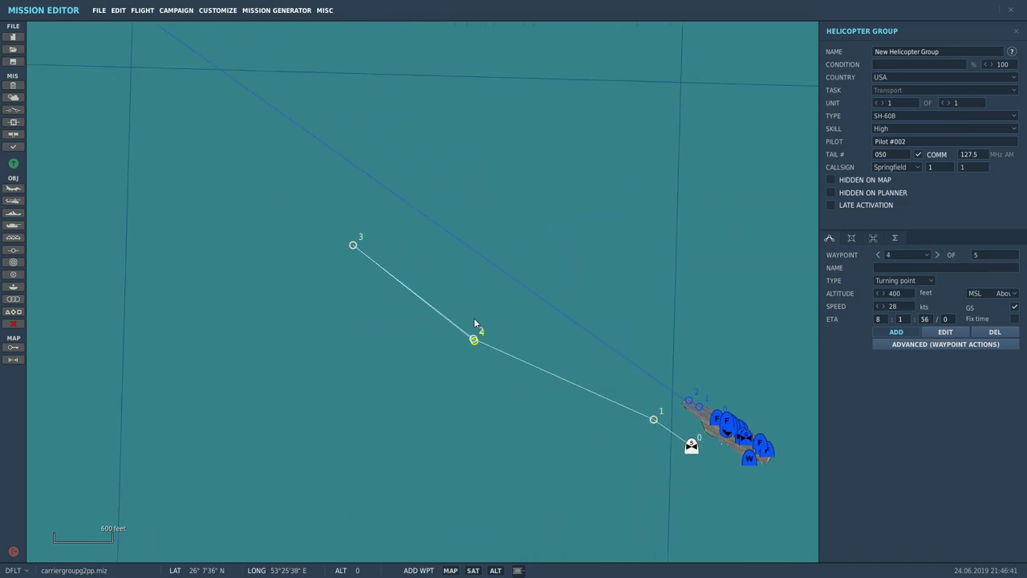
left_click(943, 333)
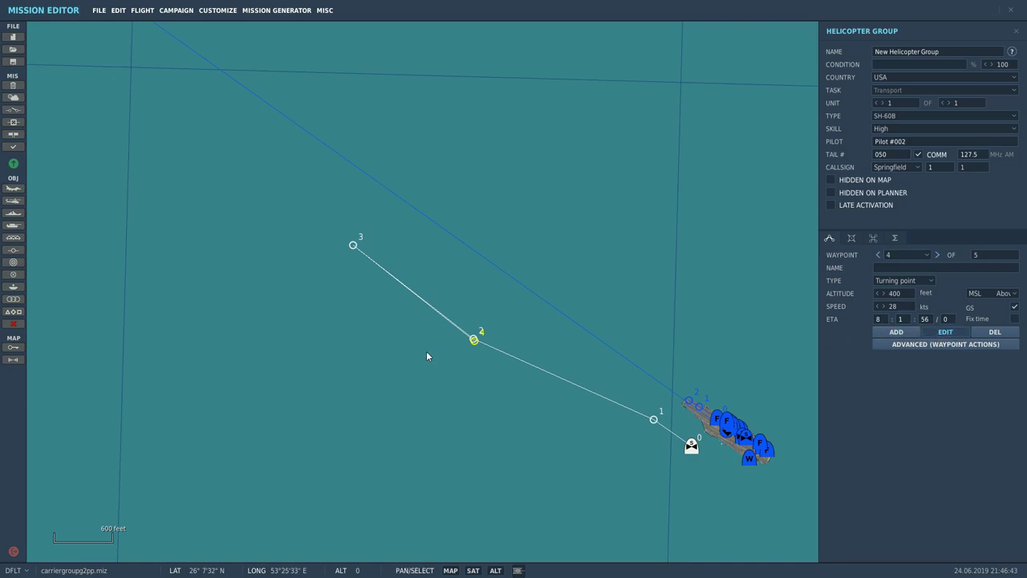
left_click_drag(473, 344, 388, 243)
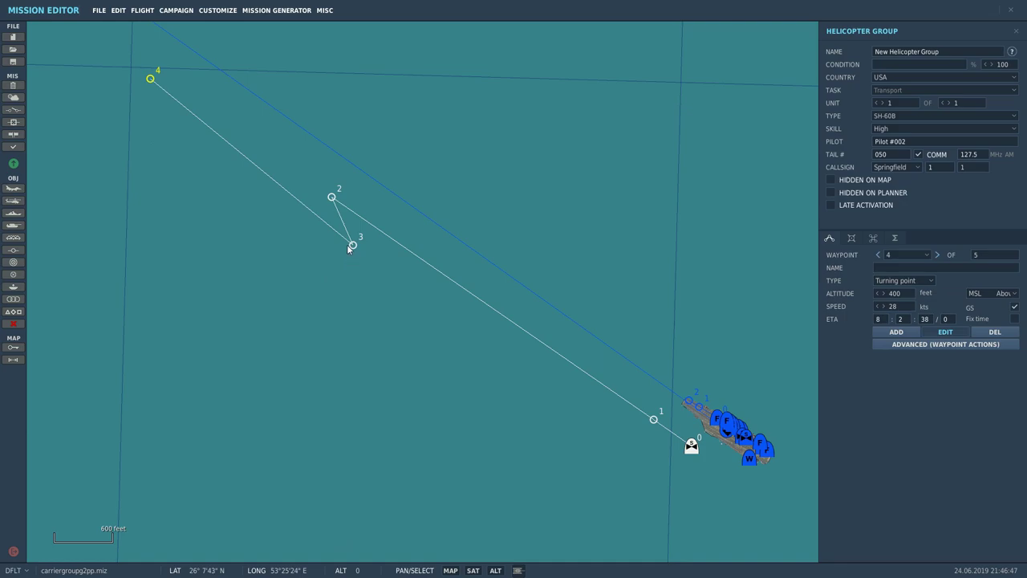
left_click(272, 174)
left_click_drag(351, 246, 283, 175)
left_click_drag(148, 74, 139, 60)
Extend the SH-60B's route with waypoints 5 and 6 farther along the carrier's course.
scroll(348, 359, "down", 6)
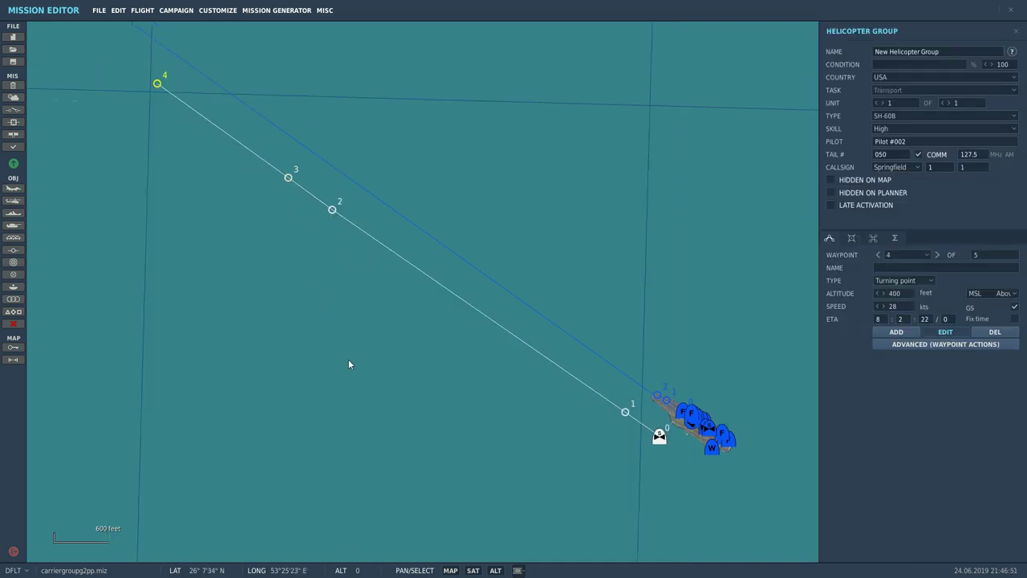
right_click_drag(348, 358, 653, 556)
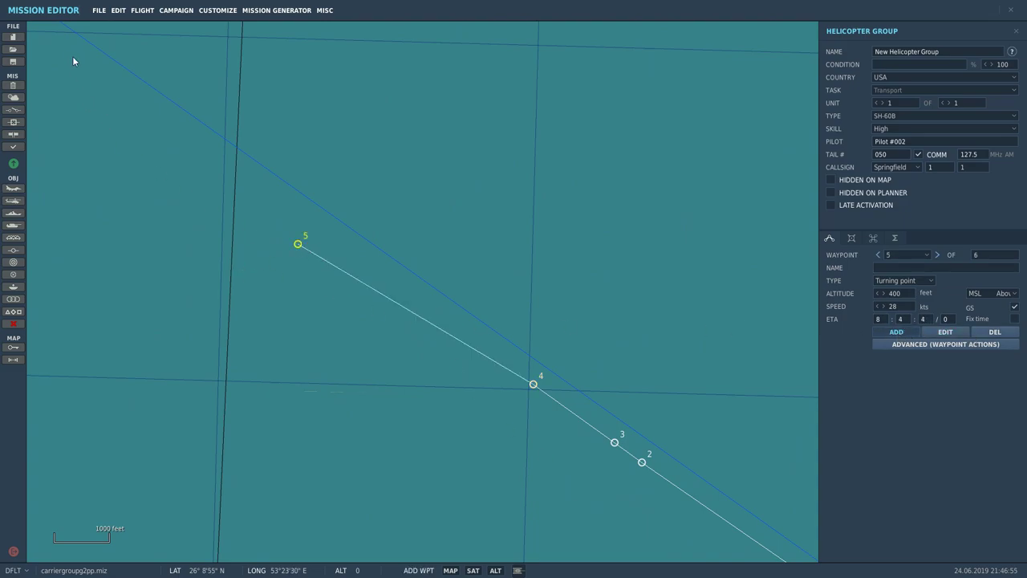
right_click_drag(414, 108, 50, 4)
Launch the mission again, saving the changes, and start flying from the briefing.
left_click(142, 11)
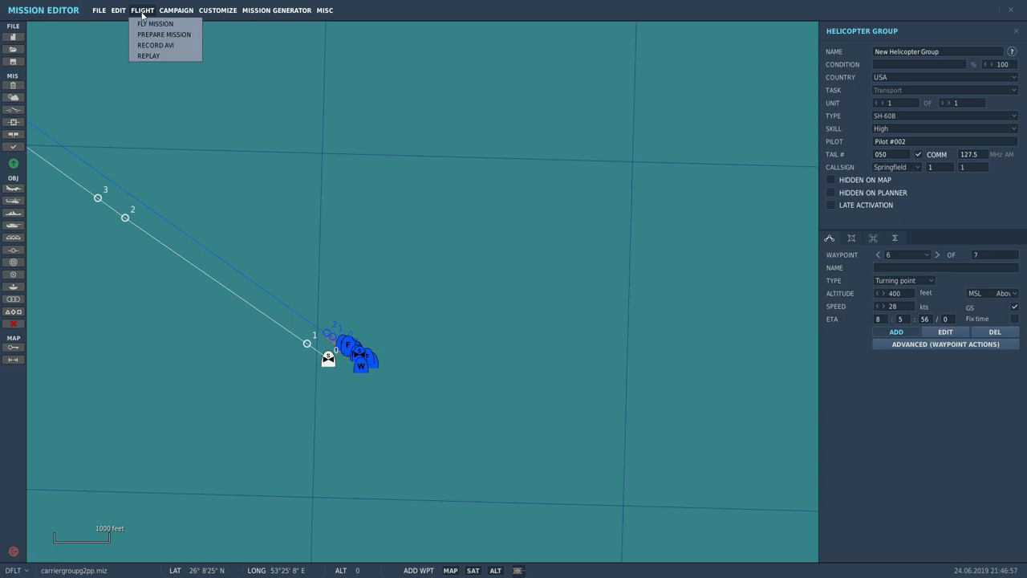
left_click(150, 24)
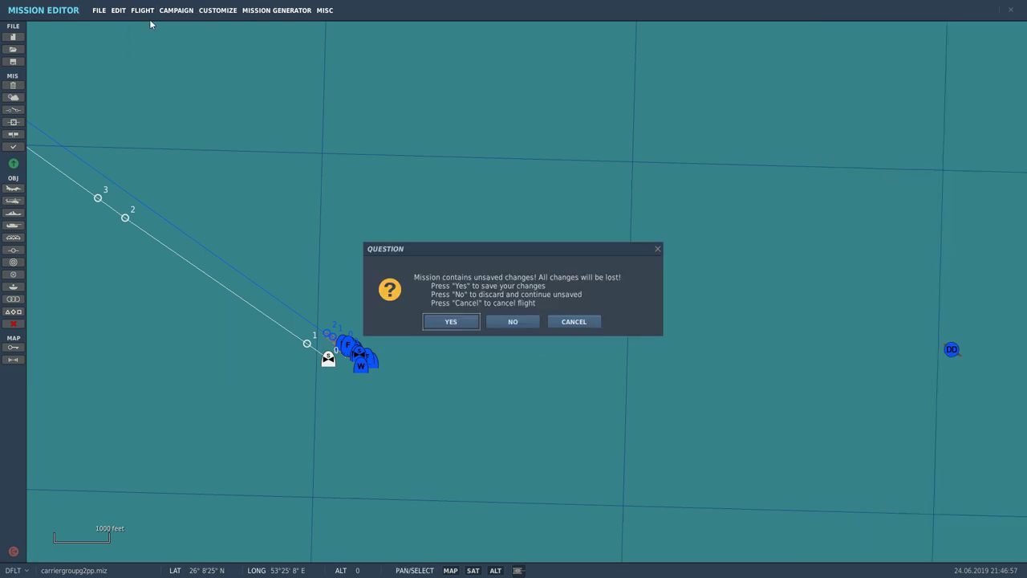
left_click(450, 322)
left_click(840, 487)
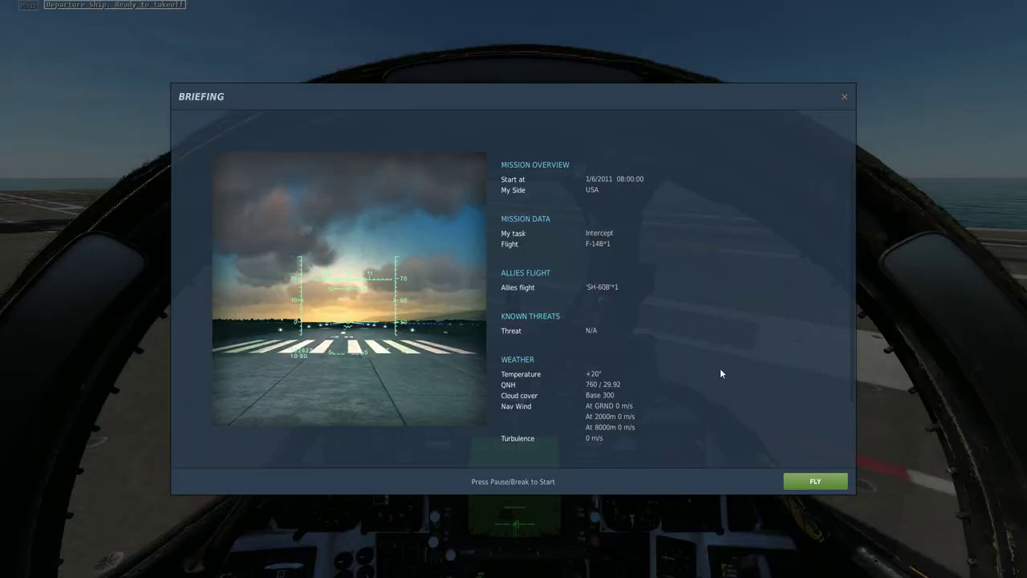
left_click(813, 482)
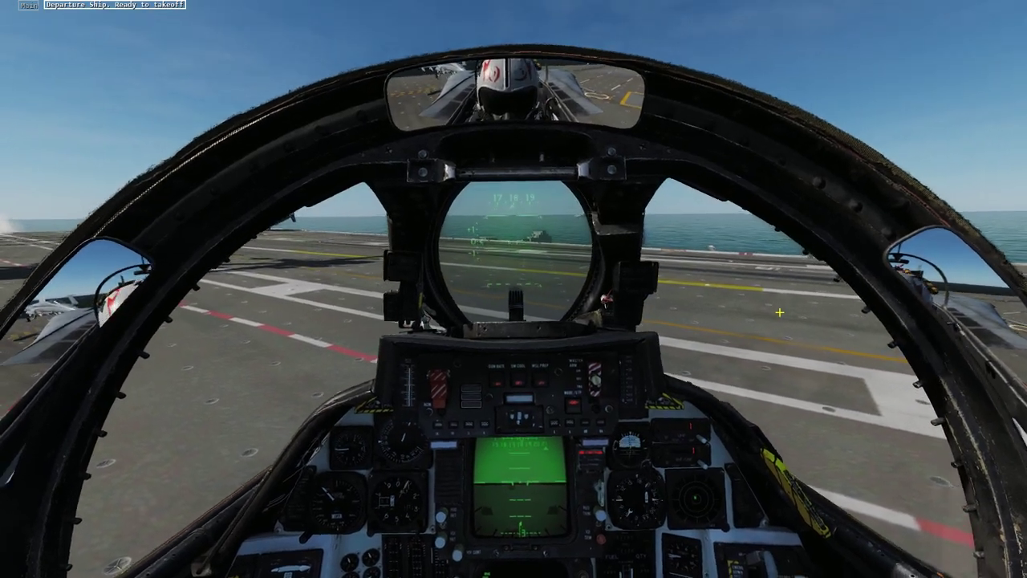
View the F-14B on deck and the SH-60B flying alongside the carrier from the external cameras.
scroll(781, 312, "up", 5)
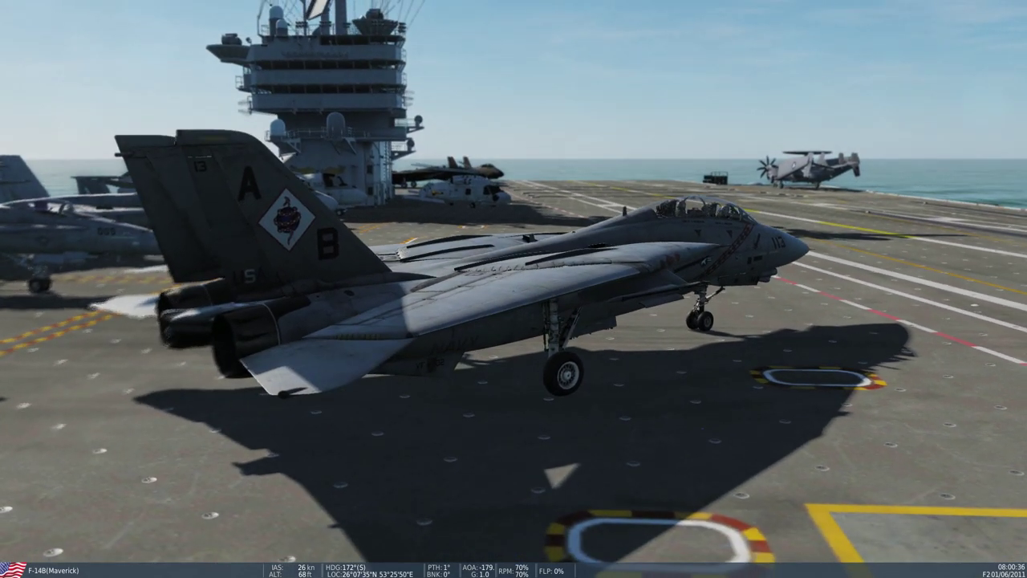
key("F2")
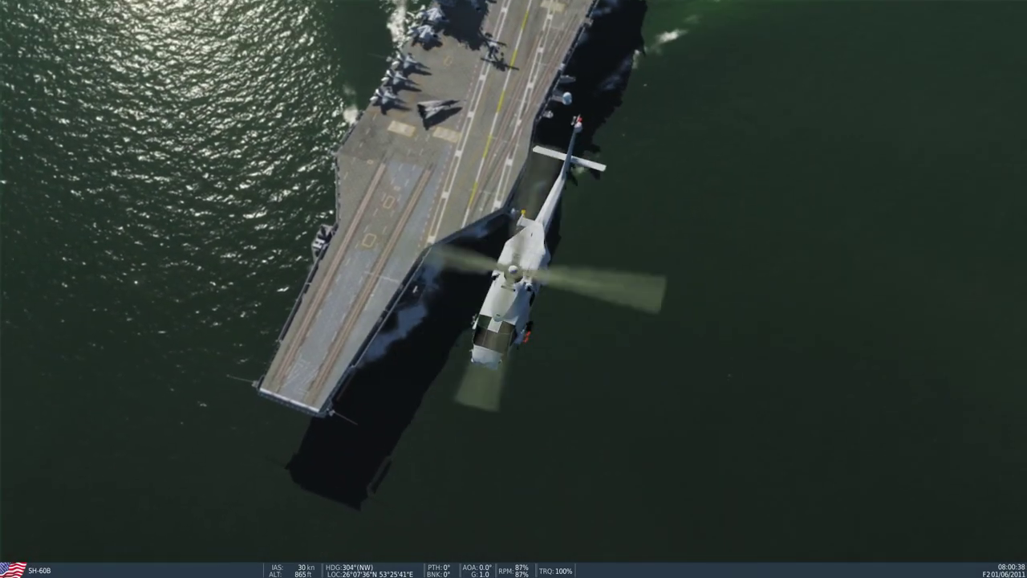